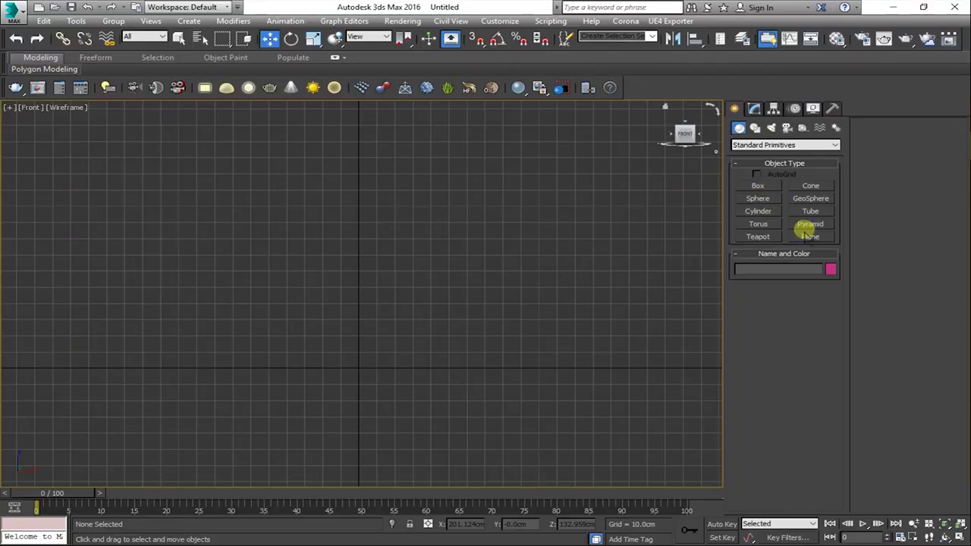
Pick the Standard Primitives Plane tool to create the base panel.
click(811, 236)
Draw a plane in the Front view and slide it to the right.
drag(235, 134, 396, 366)
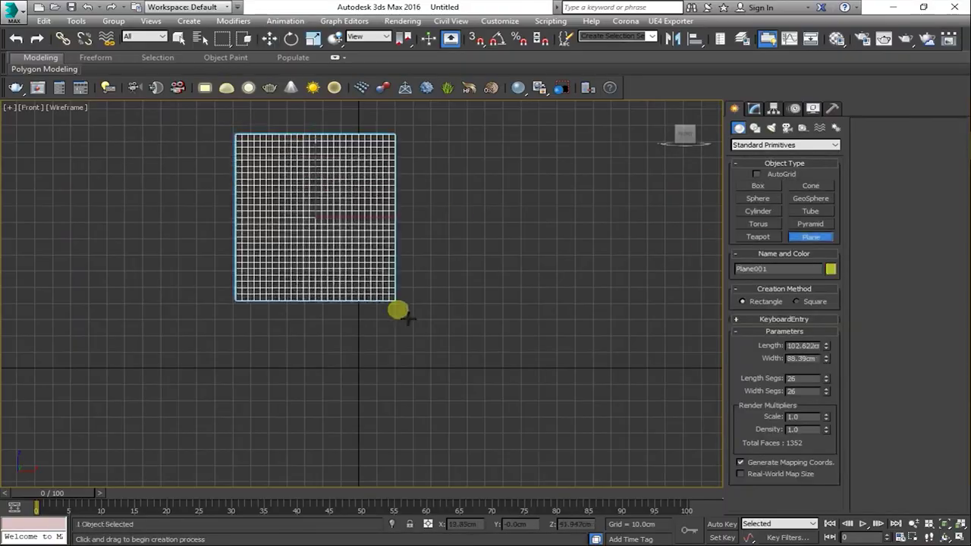
key(w)
drag(365, 252, 408, 251)
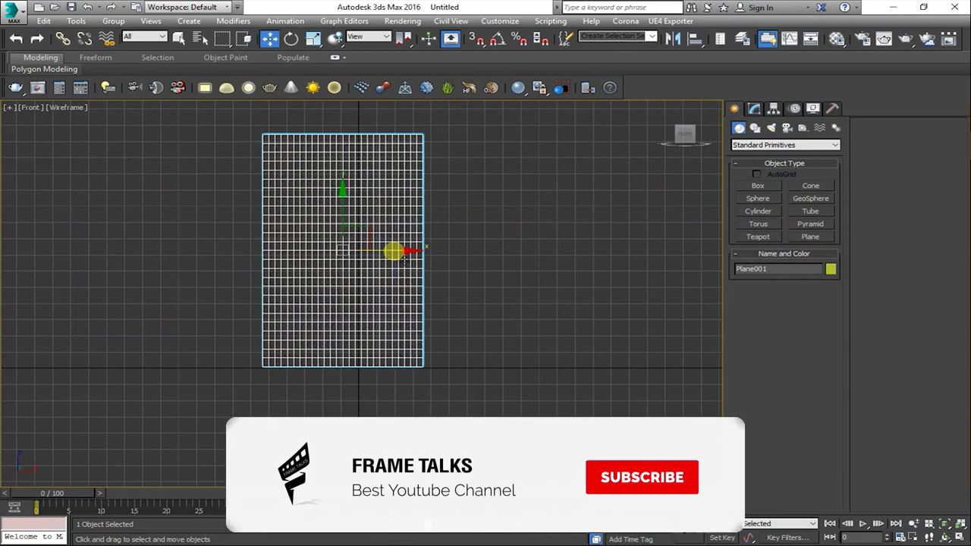
Give the plane 20 length segments and 10 width segments, viewed upright in perspective.
click(755, 108)
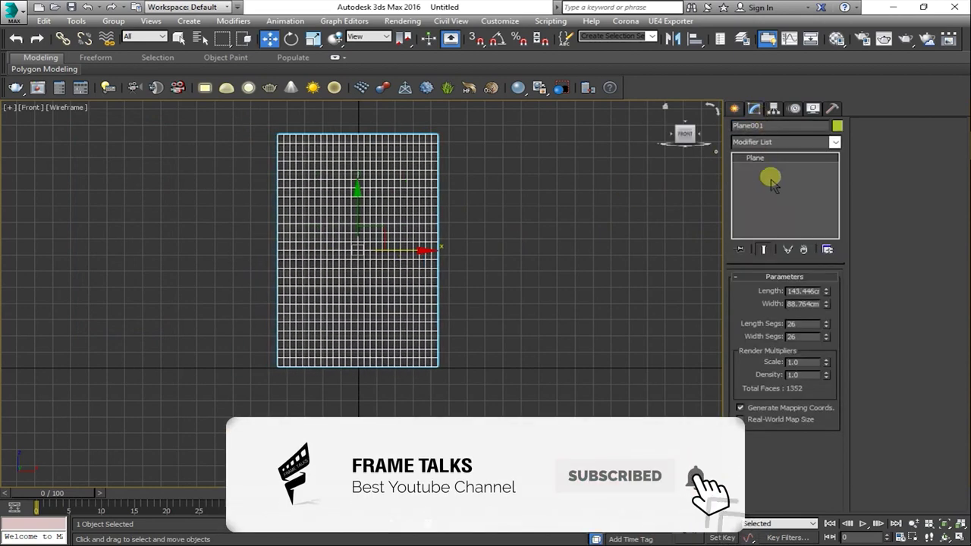
double_click(802, 324)
text(20)
key(Tab)
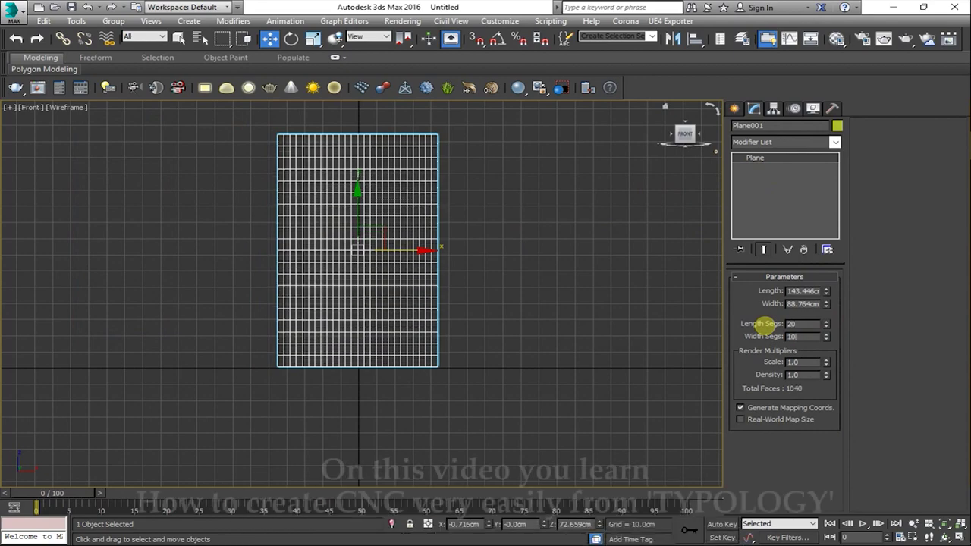
text(10)
key(alt+w)
right_click(325, 395)
key(alt+w)
key(p)
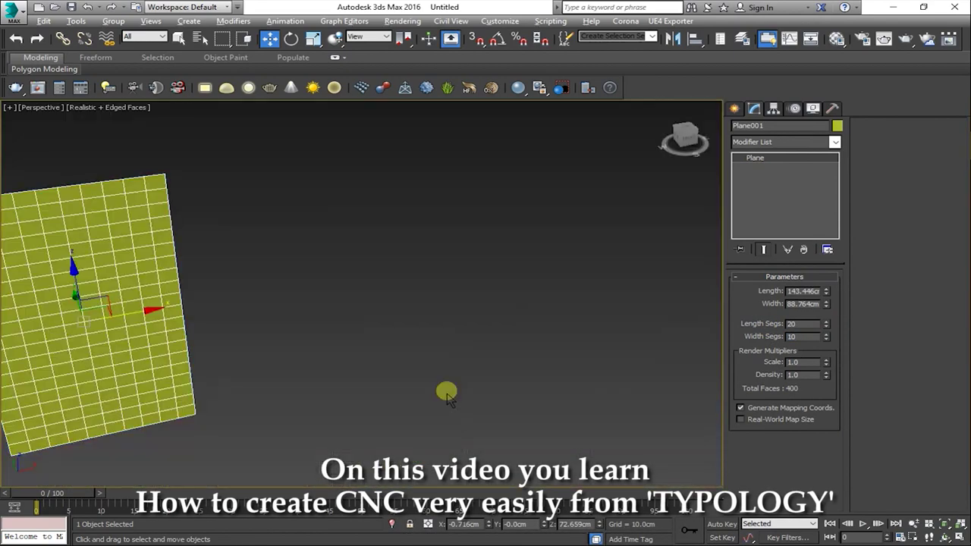
mouse_move(445, 390)
alt+middle_down()
mouse_move(424, 374)
mouse_move(386, 371)
mouse_move(413, 345)
alt+middle_up()
Convert the plane to an Editable Poly and bring up Generate Topology.
click(34, 68)
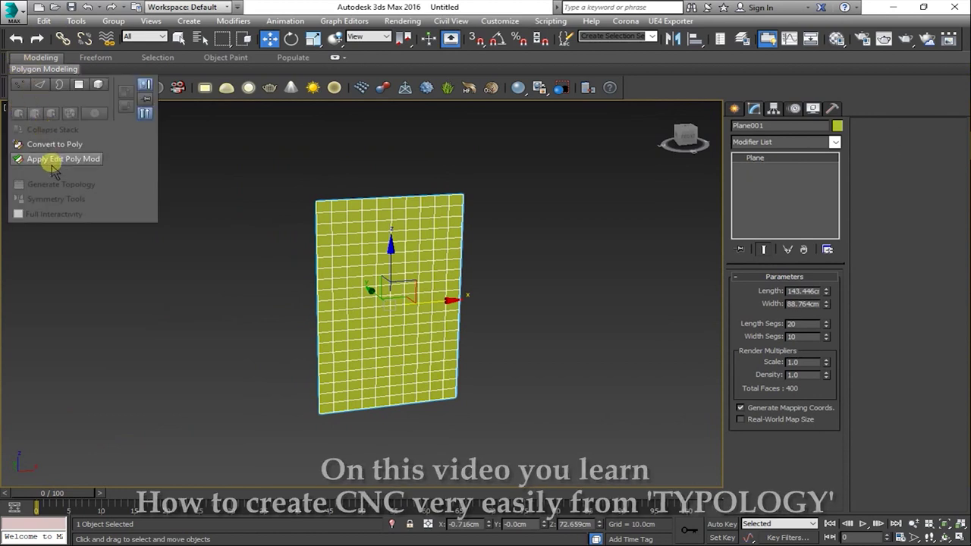
right_click(372, 227)
mouse_move(425, 350)
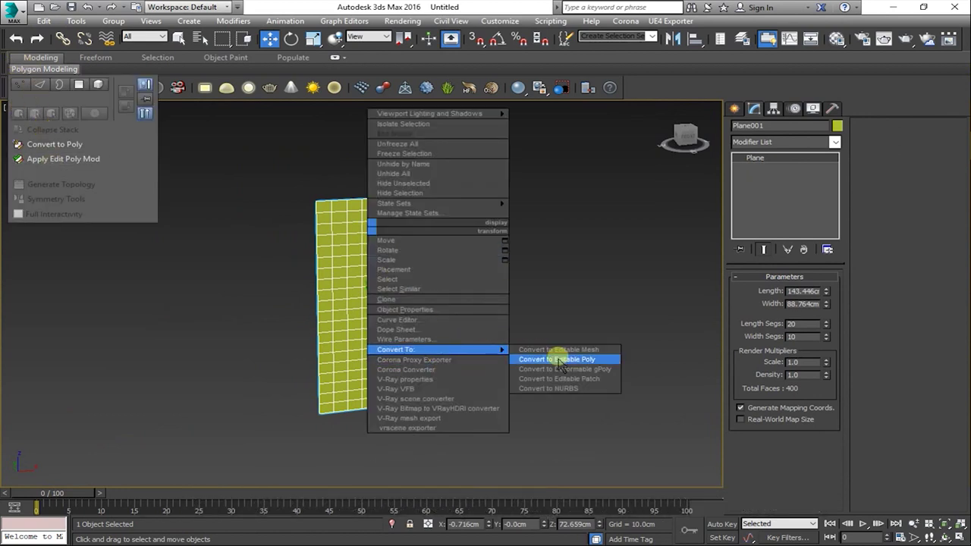
click(558, 359)
click(43, 70)
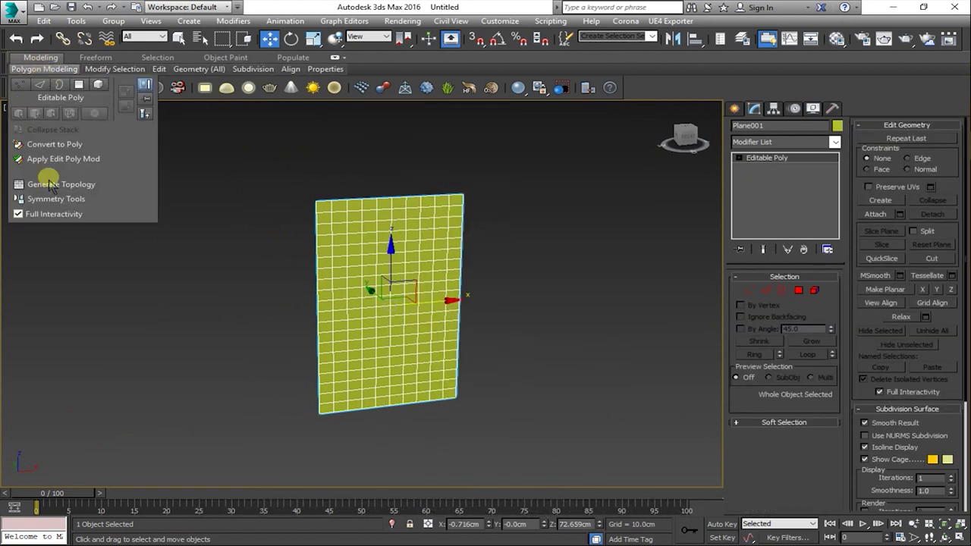
click(87, 184)
Skip the VLC tutorial to about 04:50, where the Voronoi pattern appears, and pause.
key(alt+Tab)
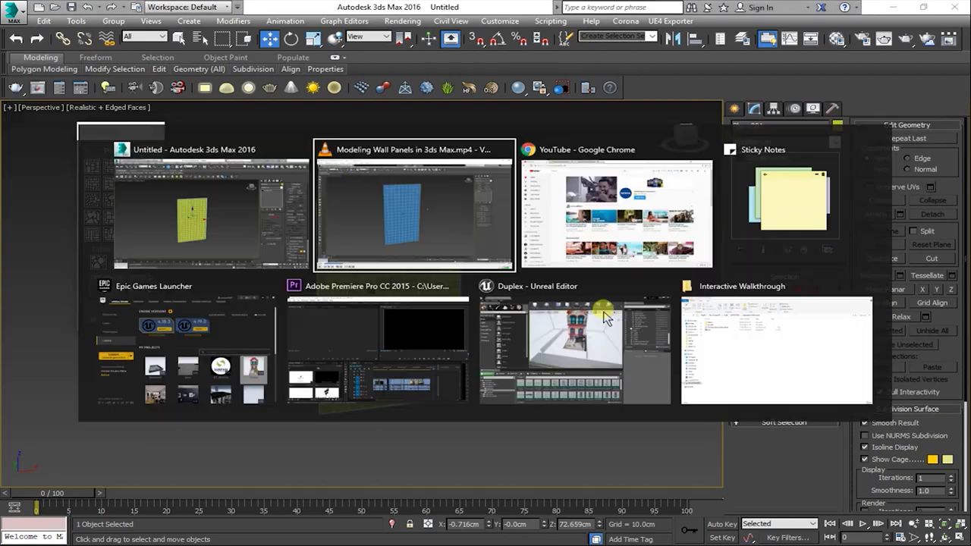
key(space)
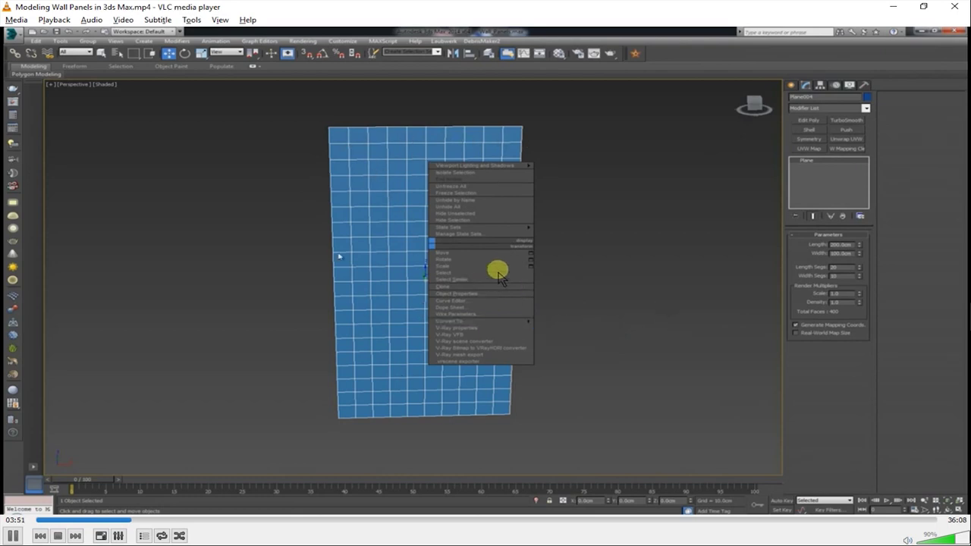
click(139, 520)
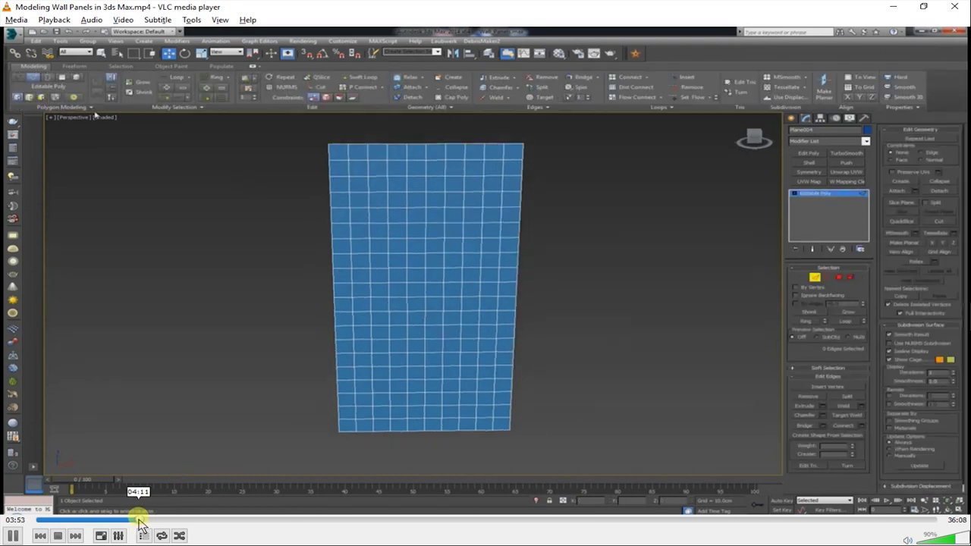
mouse_move(139, 521)
mouse_down()
mouse_move(163, 520)
mouse_move(150, 522)
mouse_up()
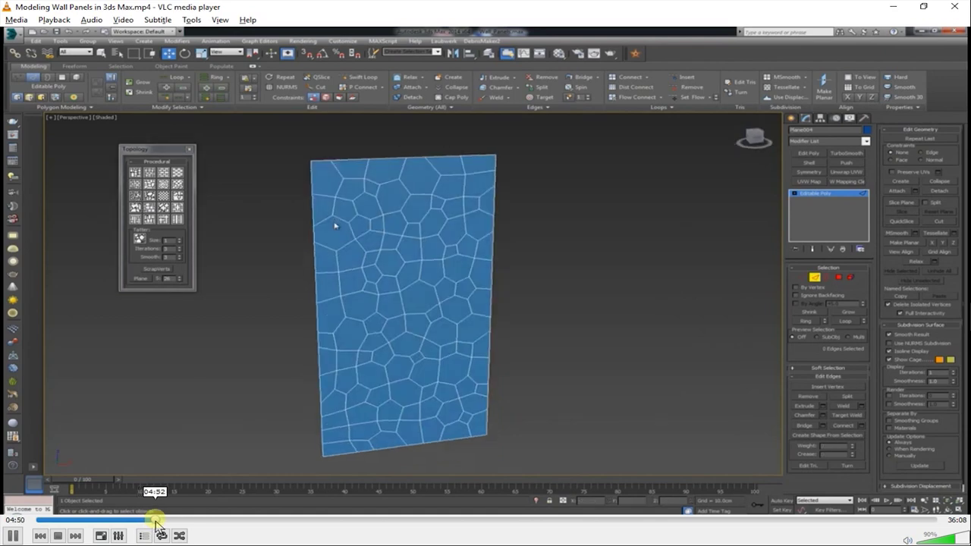
key(space)
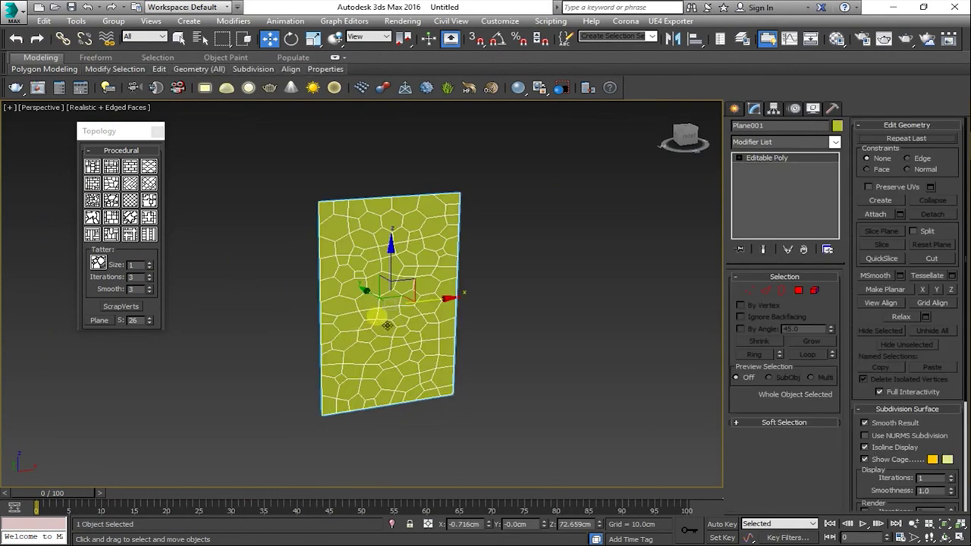
Close the topology generator and delete the old plane.
click(157, 132)
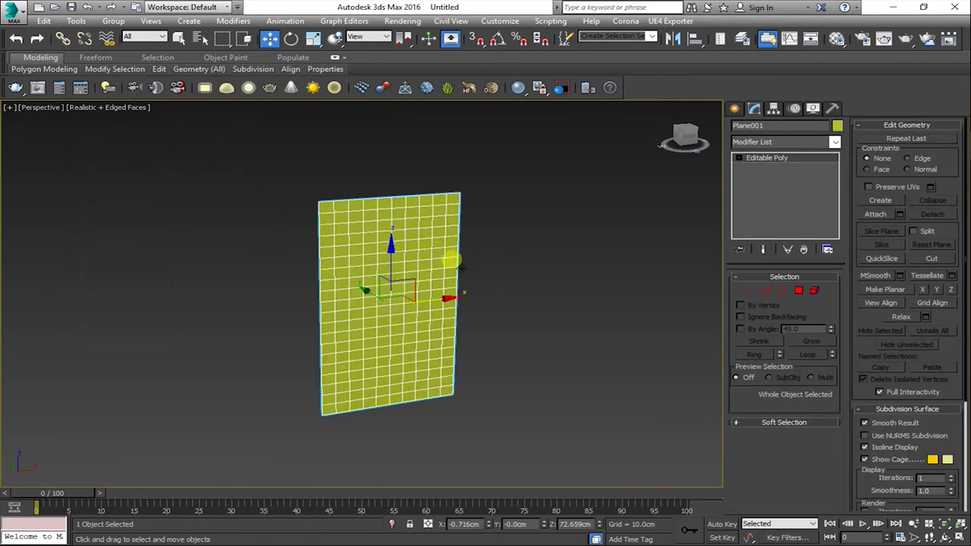
key(Delete)
key(alt+w)
key(alt+w)
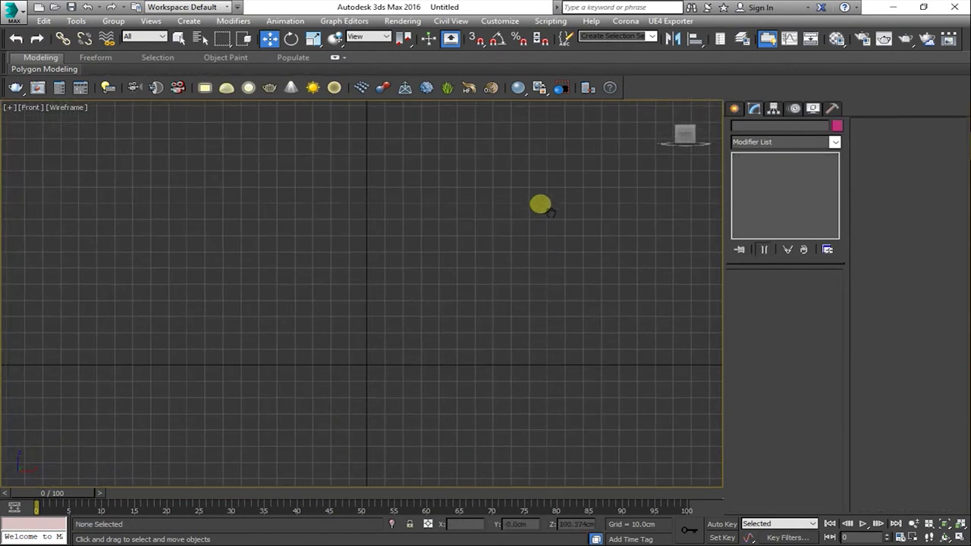
middle_drag(540, 205, 538, 182)
middle_drag(475, 273, 492, 225)
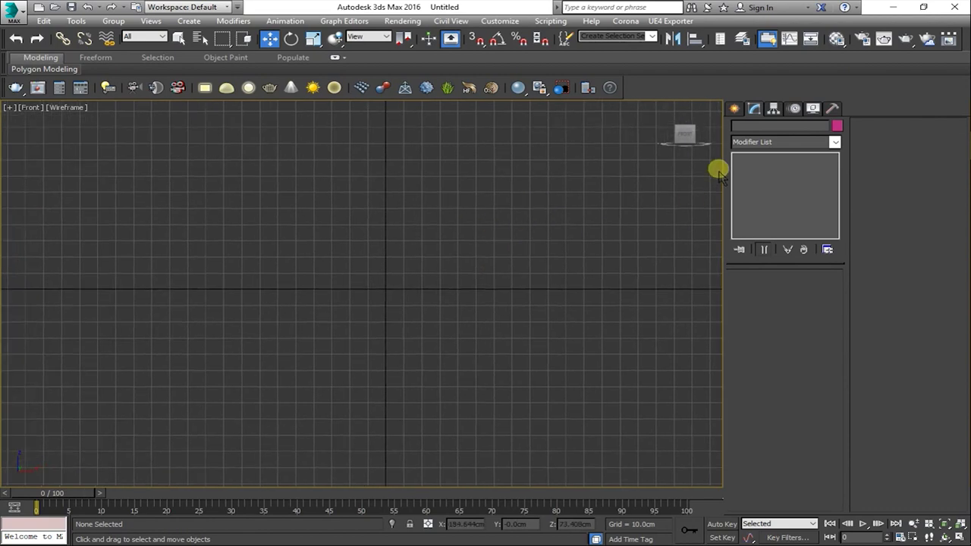
Draw a new plane in the Front view and position it along X.
click(734, 109)
click(807, 237)
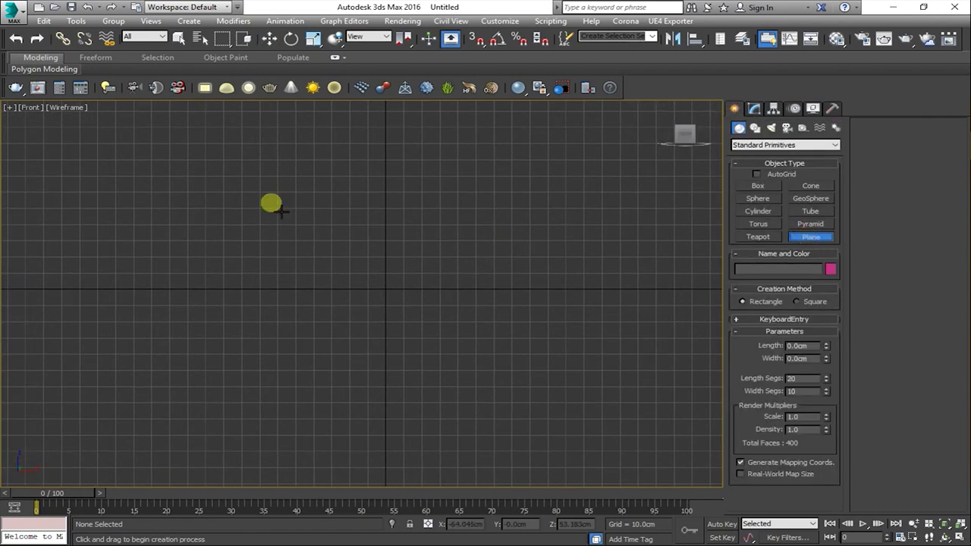
middle_drag(271, 202, 266, 147)
drag(292, 133, 458, 355)
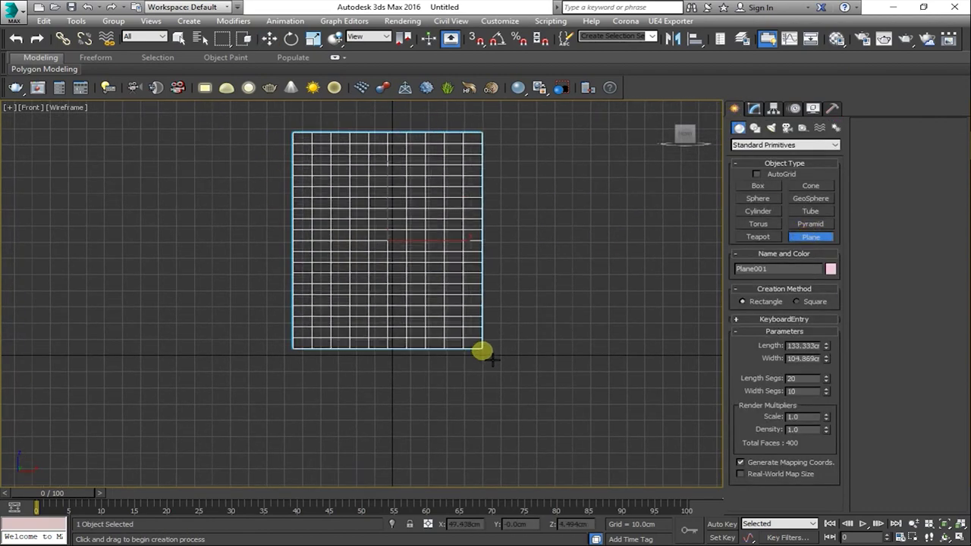
key(w)
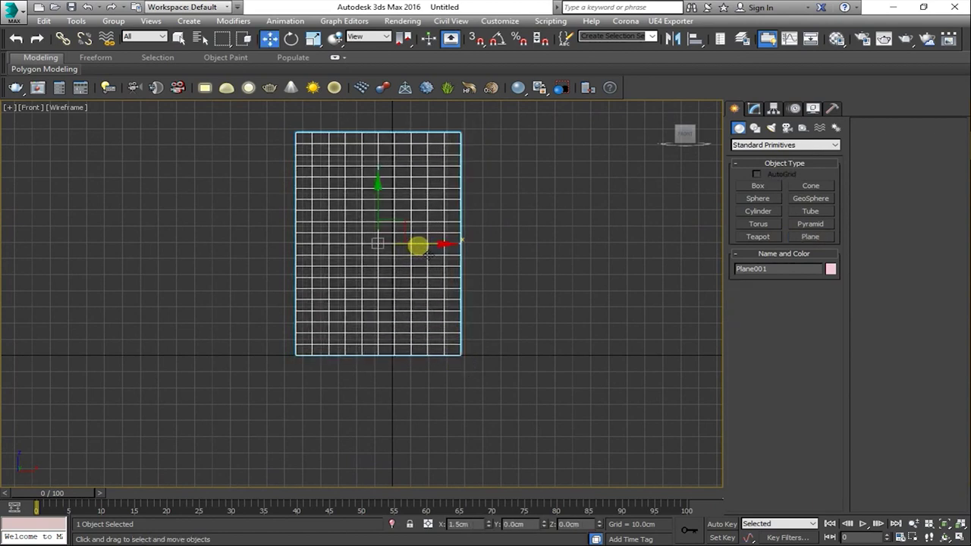
drag(417, 243, 428, 250)
key(alt+w)
click(569, 412)
key(alt+w)
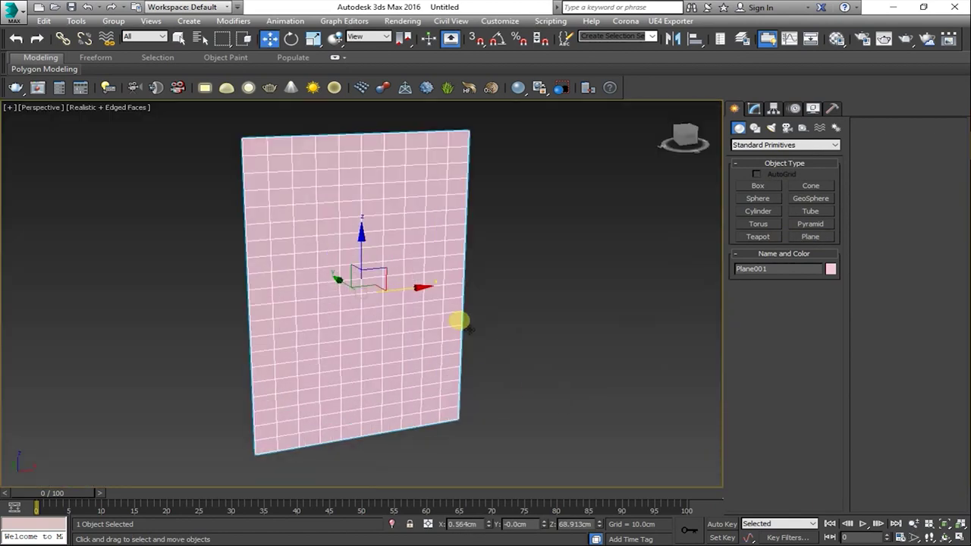
alt+middle_drag(460, 321, 493, 304)
Set the new plane to 150 cm length and 100 cm width.
click(754, 108)
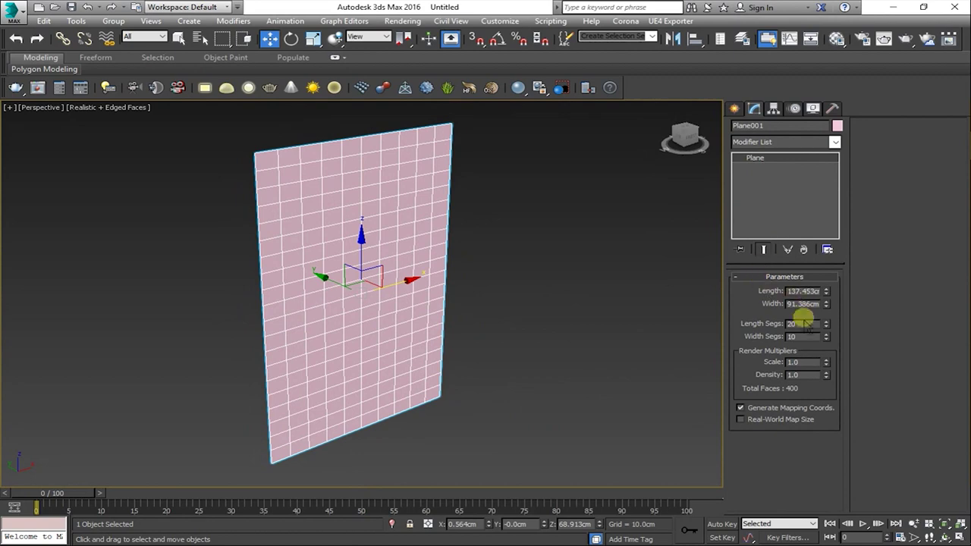
drag(806, 324, 782, 332)
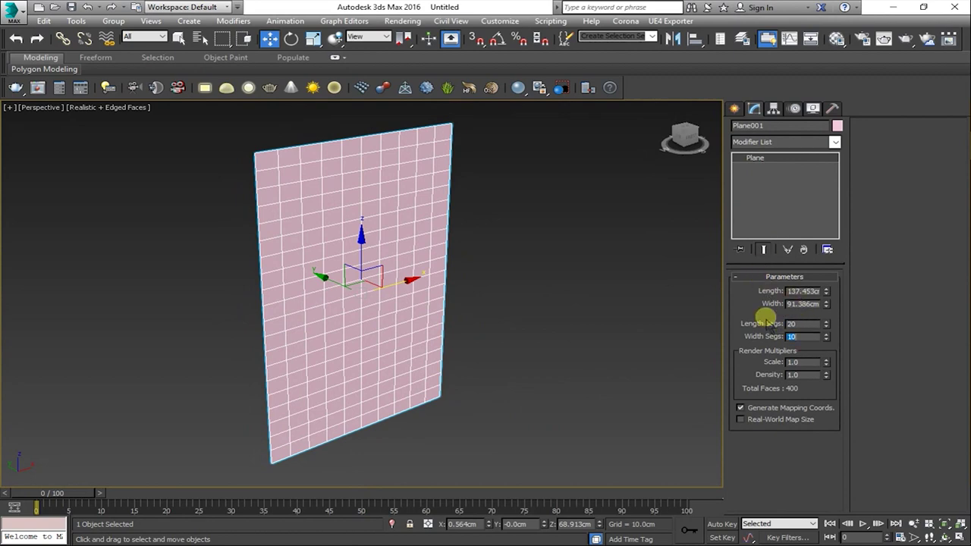
alt+middle_drag(643, 284, 581, 290)
text(1)
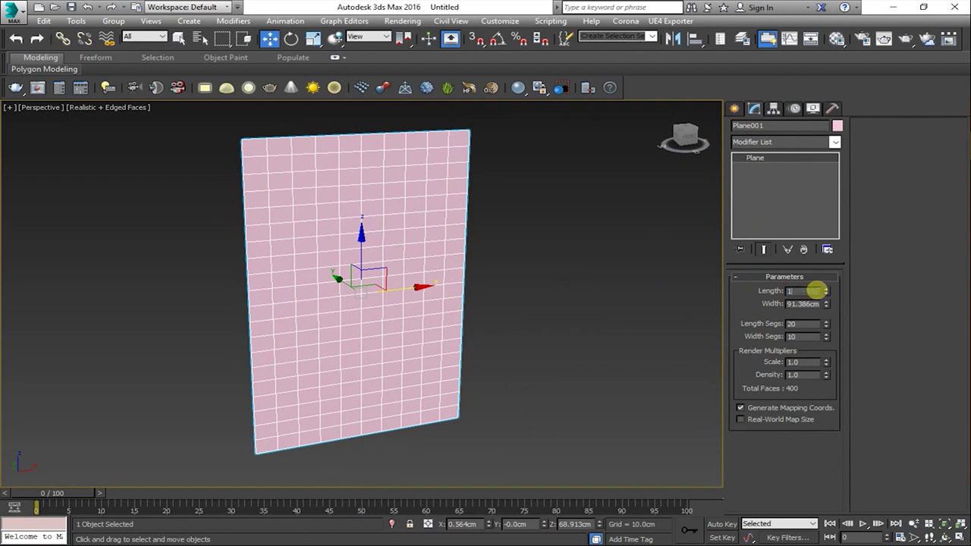
text(50)
key(Return)
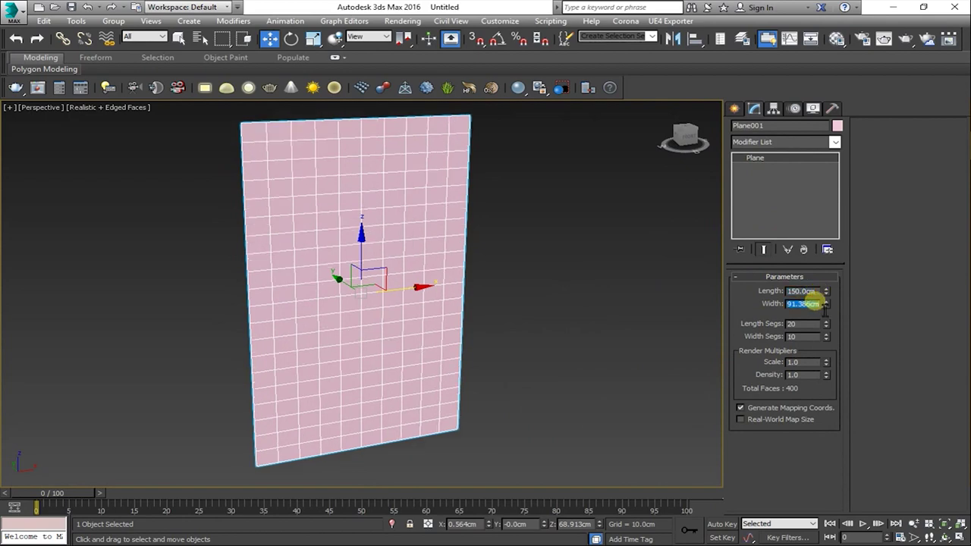
text(100)
key(Return)
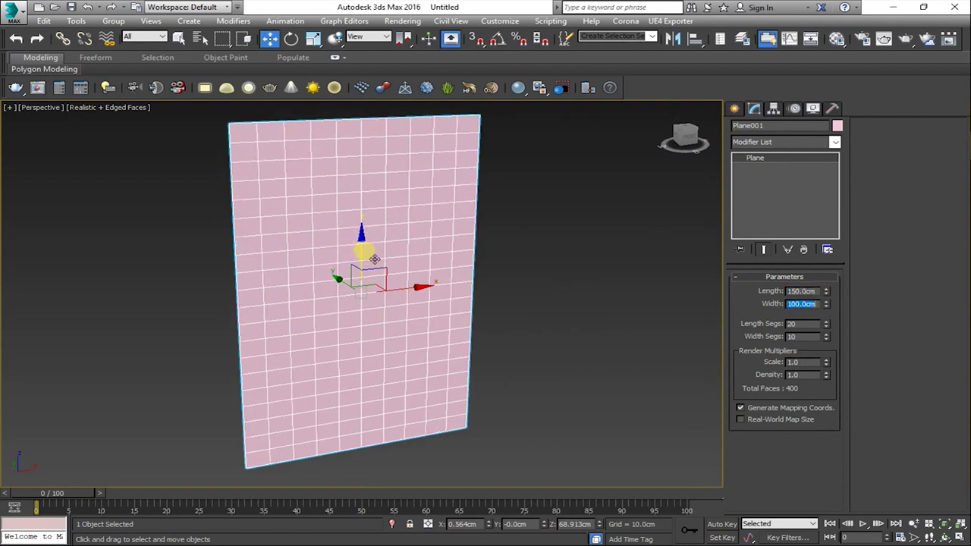
Reframe the perspective view to inspect the upright 150 × 100 cm plane.
key(l)
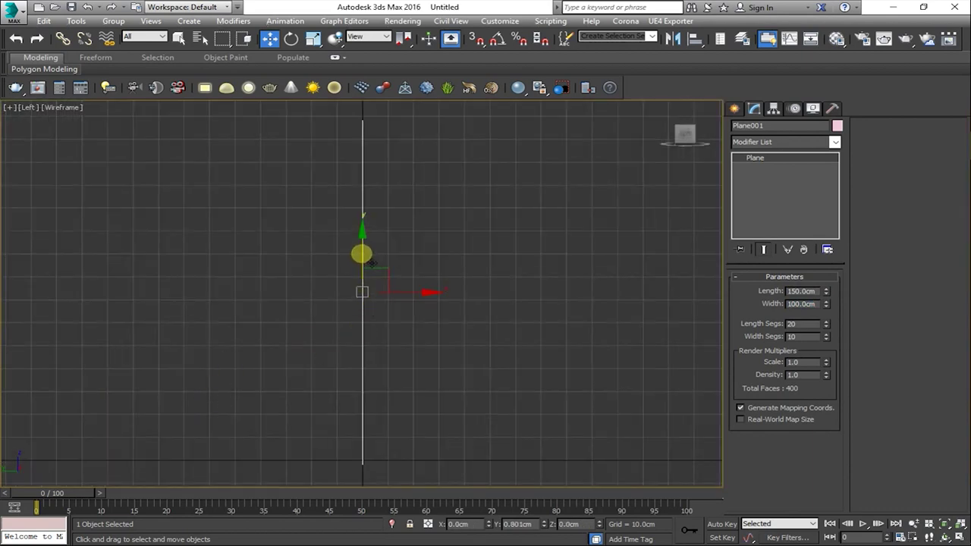
key(alt+w)
click(462, 316)
key(alt+w)
scroll(451, 318, down, 3)
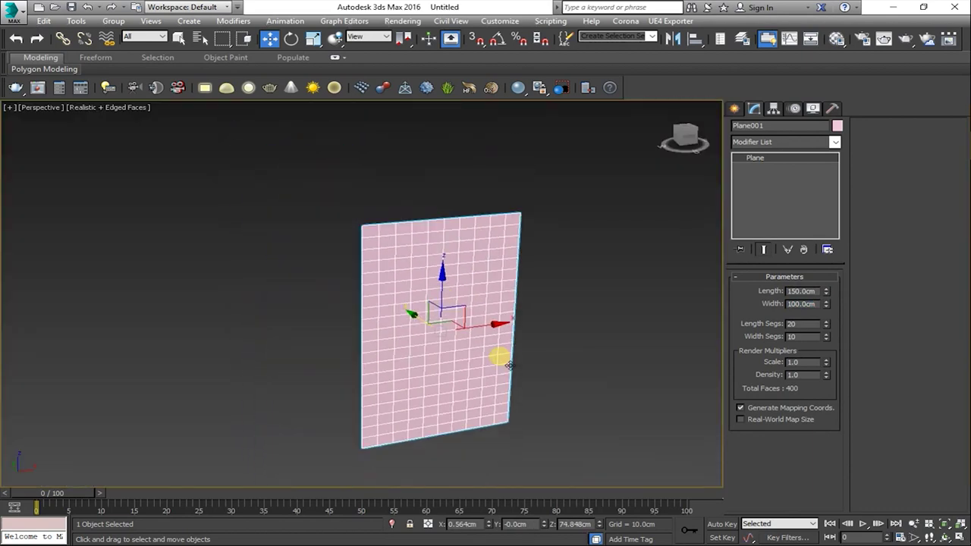
middle_drag(498, 354, 497, 341)
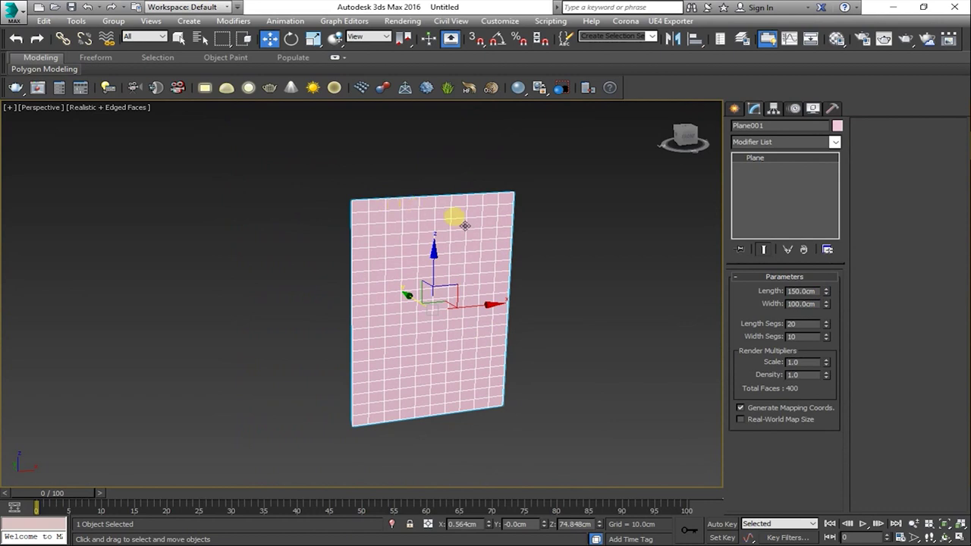
click(523, 271)
mouse_move(523, 271)
alt+middle_down()
mouse_move(471, 223)
mouse_move(456, 280)
alt+middle_up()
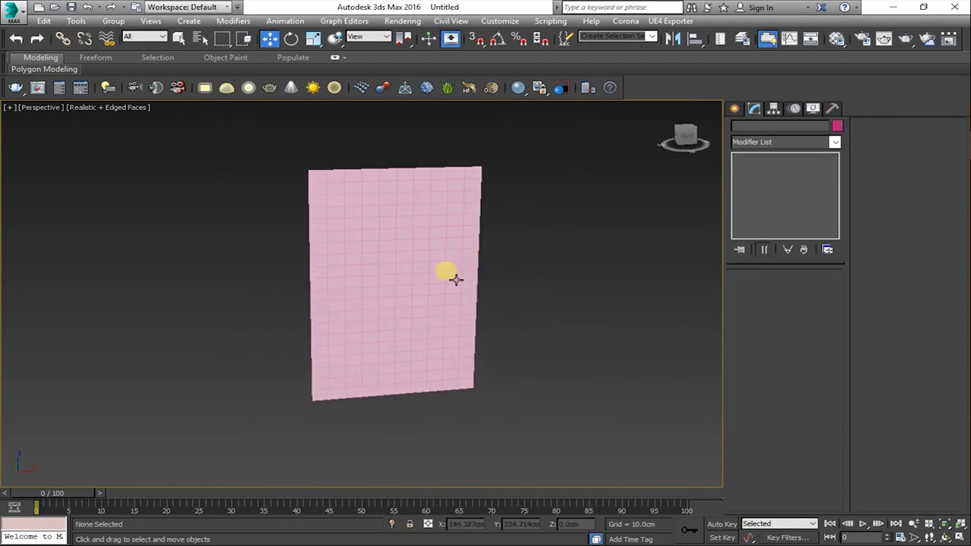
Convert the 150 × 100 cm plane to an Editable Poly via its right-click menu.
click(455, 280)
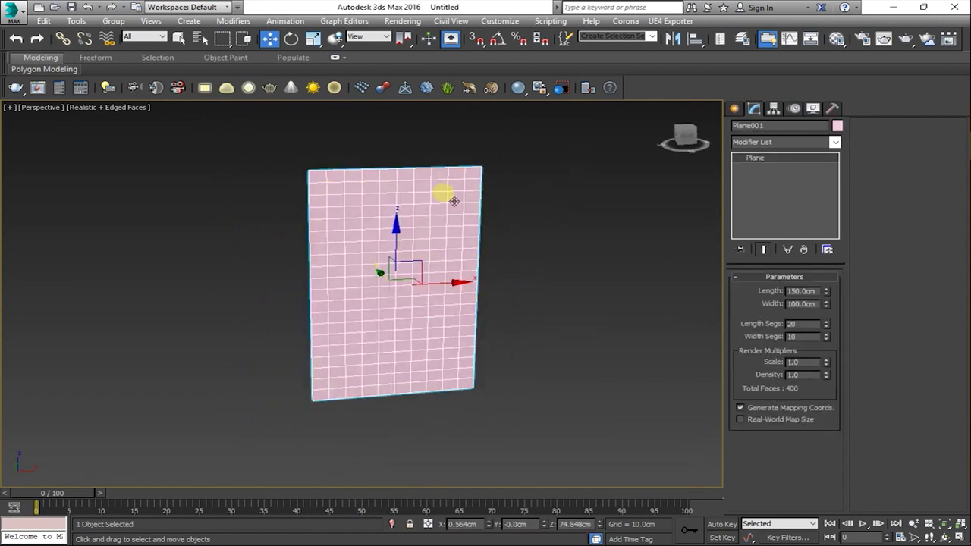
right_click(346, 198)
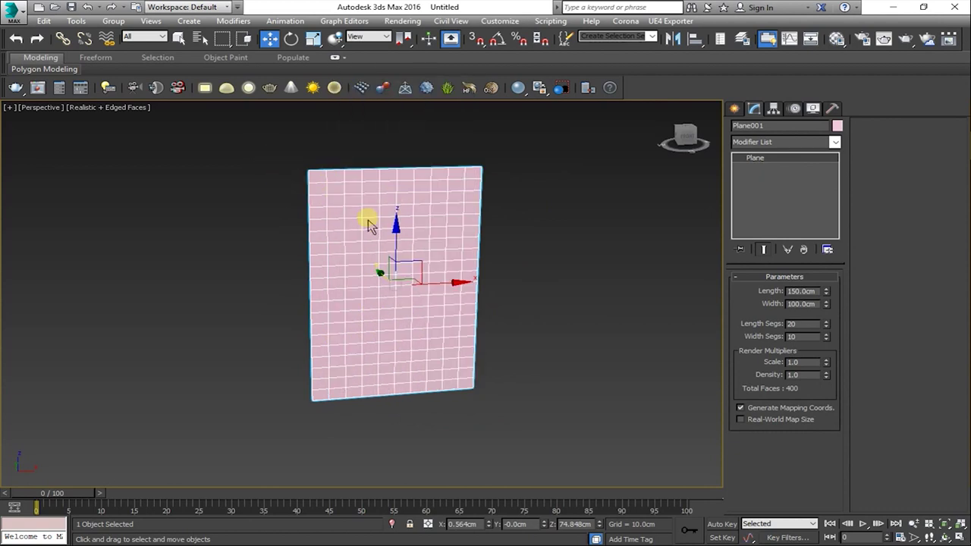
right_click(368, 220)
mouse_move(393, 337)
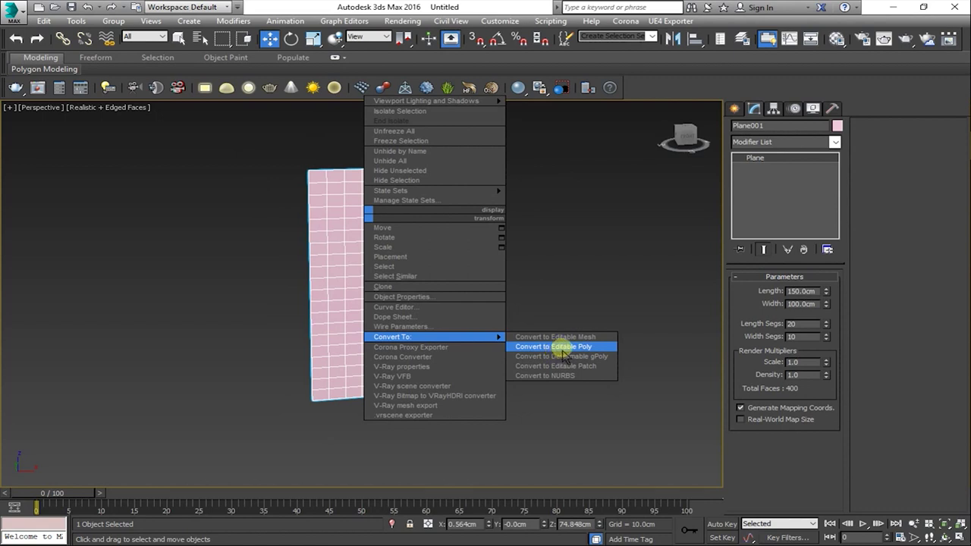
click(563, 347)
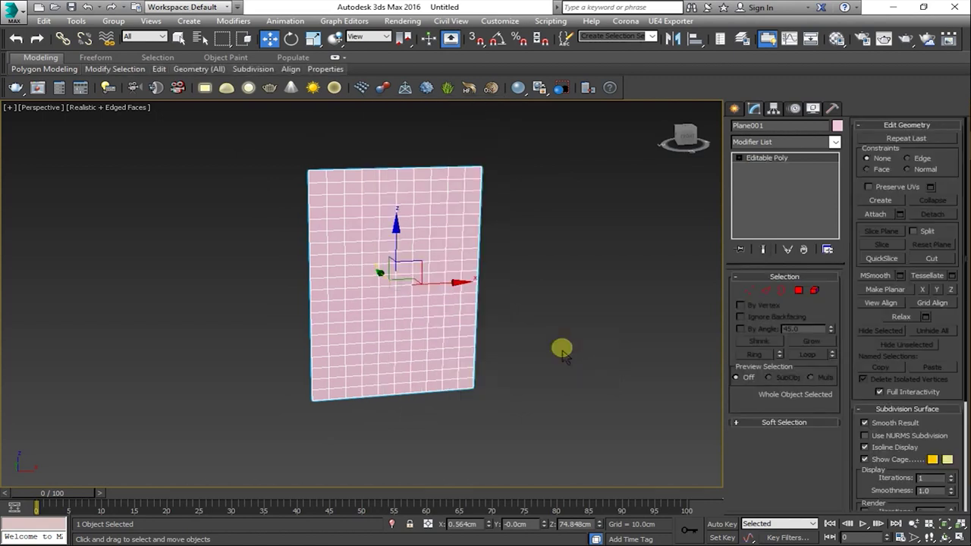
click(31, 69)
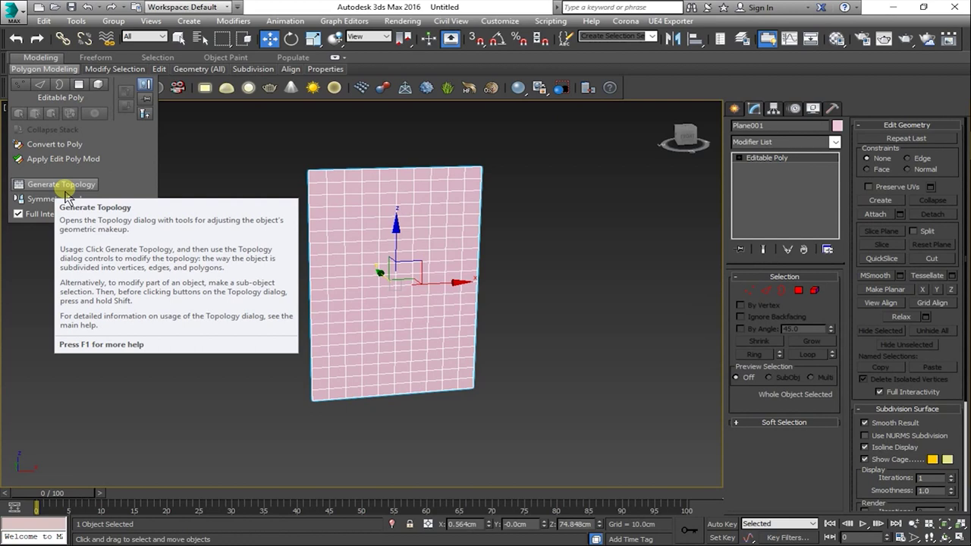
Open Generate Topology and place its panel beside the plane in the viewport.
click(65, 184)
drag(129, 132, 157, 199)
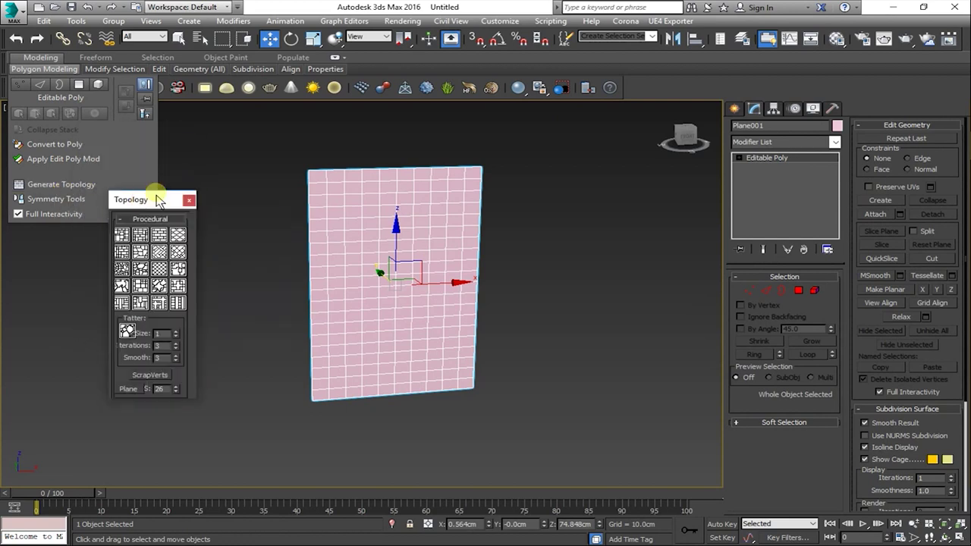
middle_drag(370, 226, 359, 221)
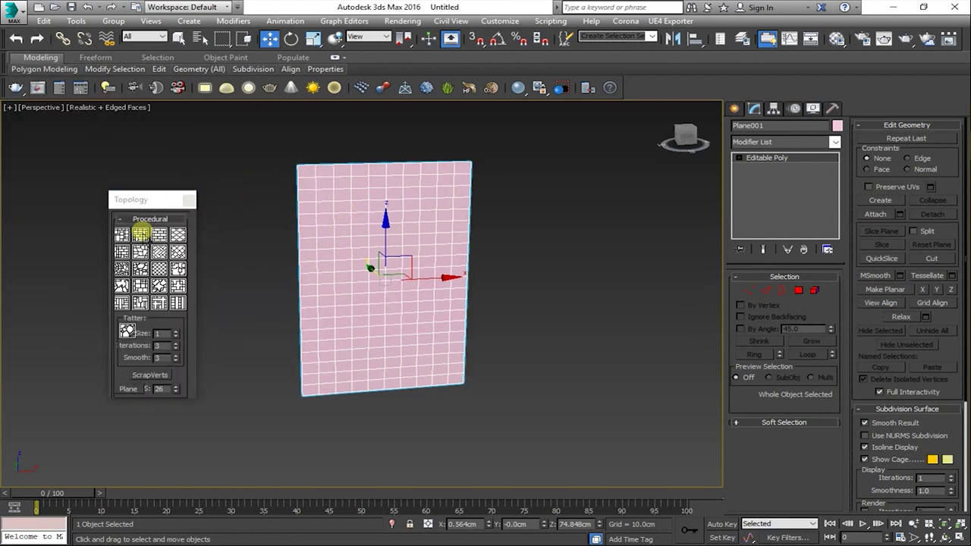
drag(123, 191, 98, 166)
scroll(324, 267, up, 2)
middle_drag(309, 264, 305, 276)
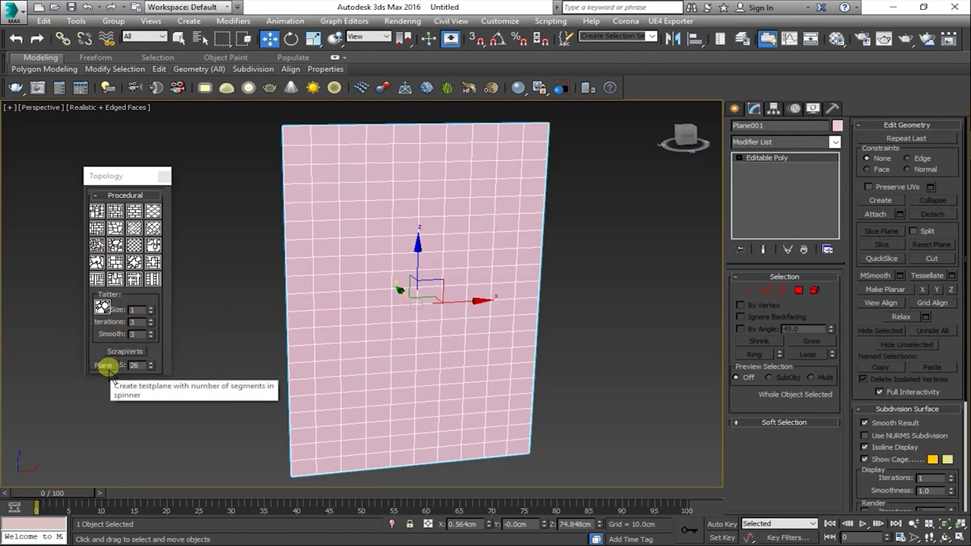
middle_drag(326, 355, 318, 333)
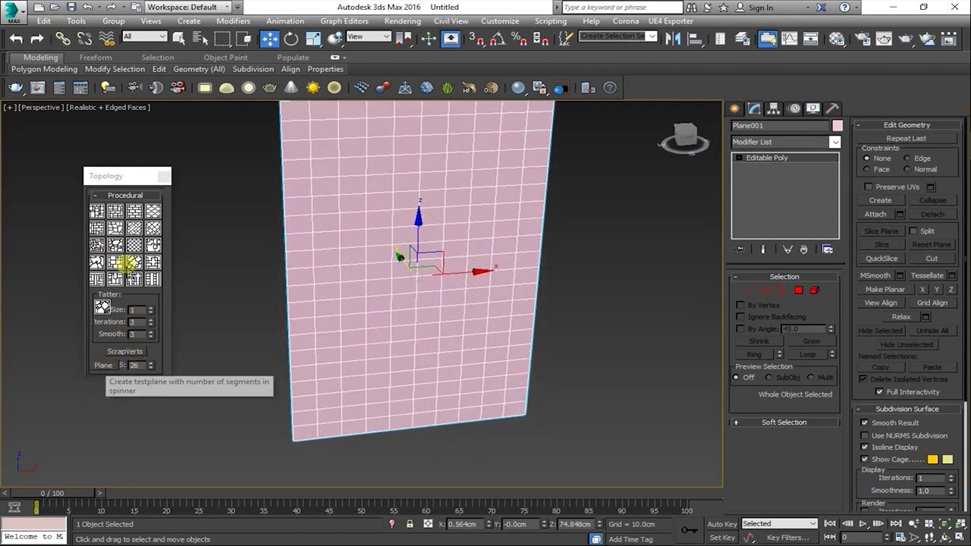
Apply a Voronoi topology preset and scale the plane narrower along X.
click(98, 244)
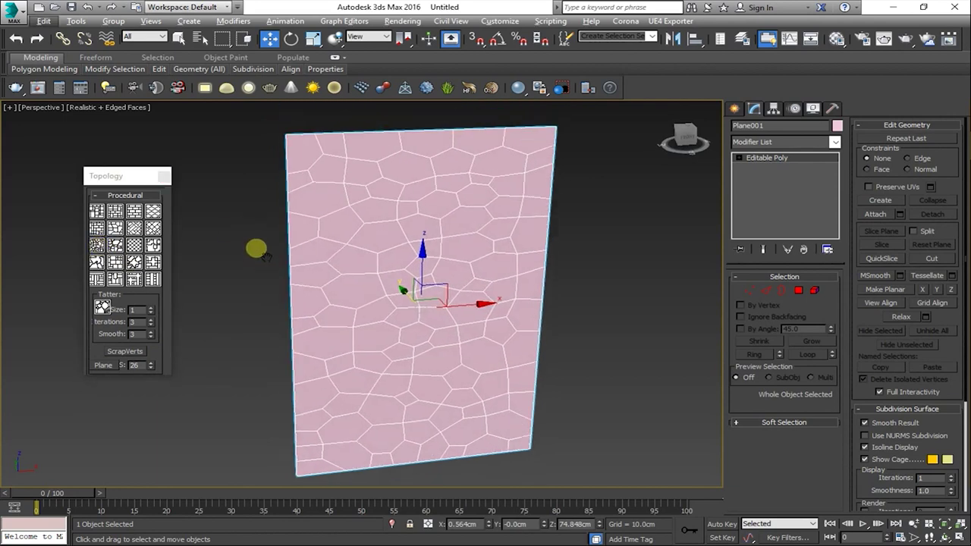
key(r)
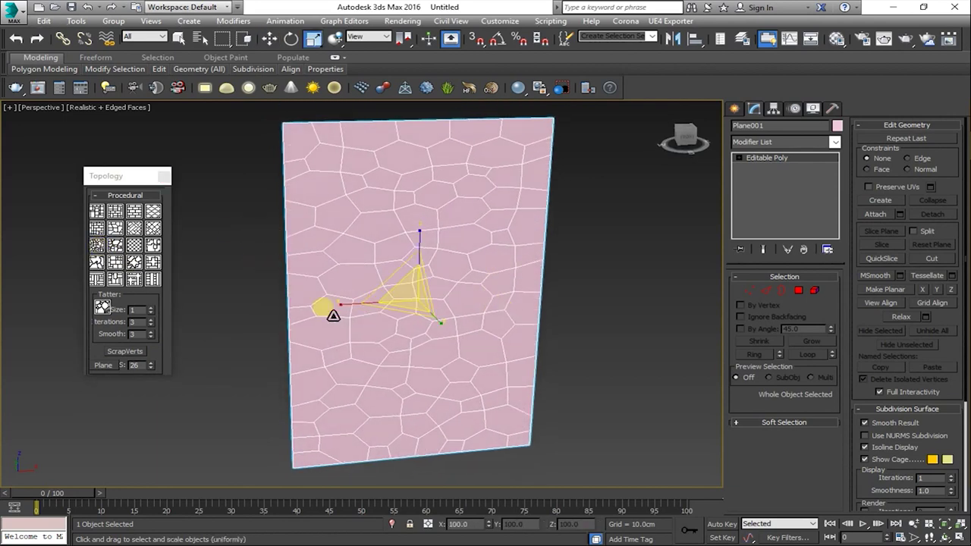
mouse_move(333, 315)
mouse_down()
mouse_move(367, 315)
mouse_move(341, 315)
mouse_up()
key(w)
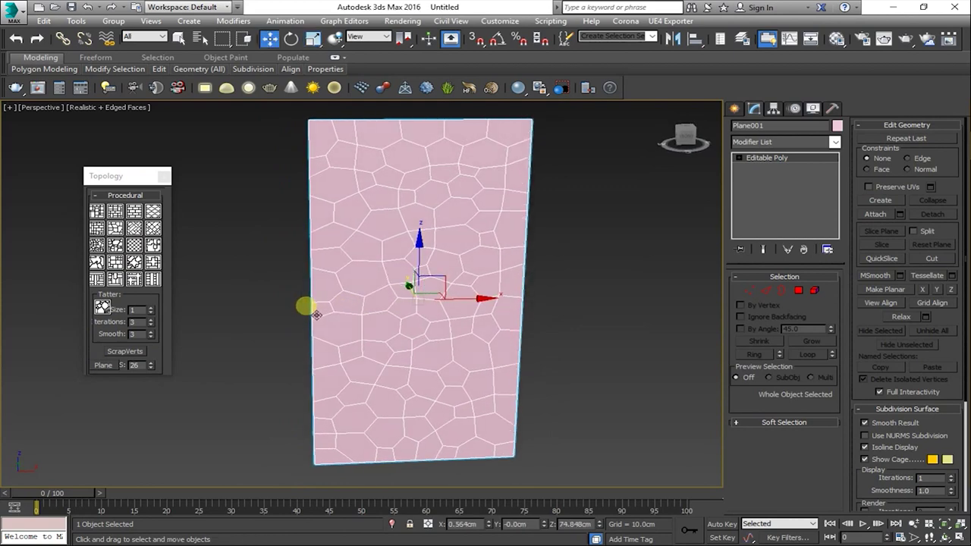
Try several cracked and Voronoi cell presets on the plane.
click(115, 244)
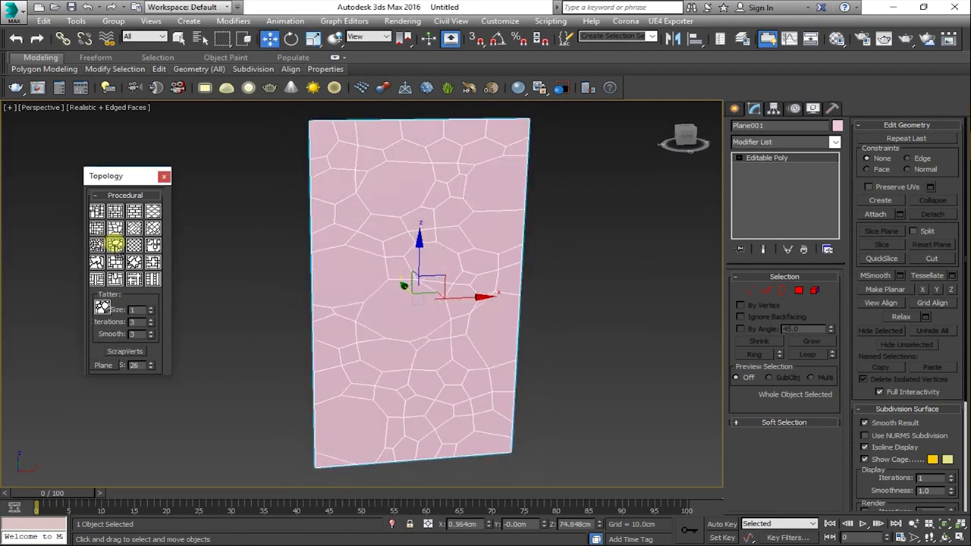
click(115, 228)
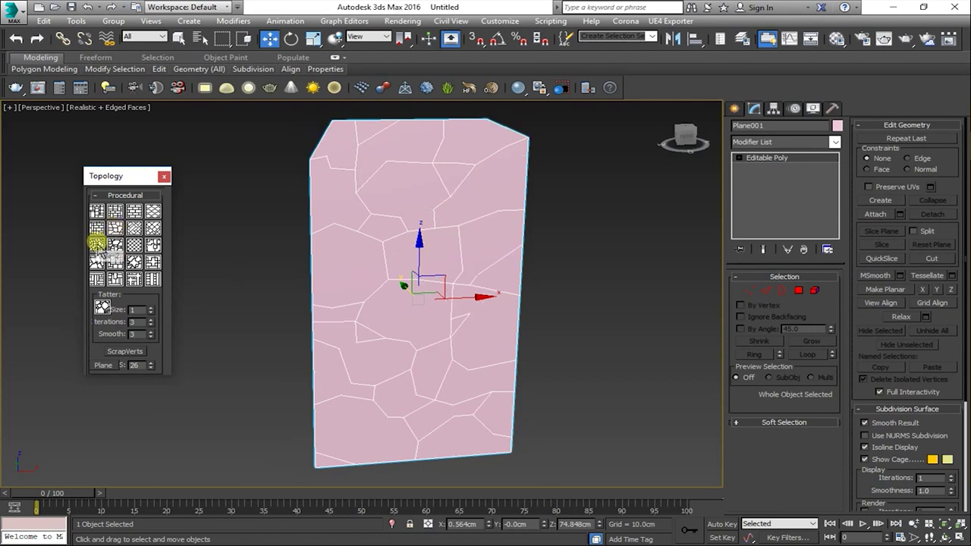
click(96, 244)
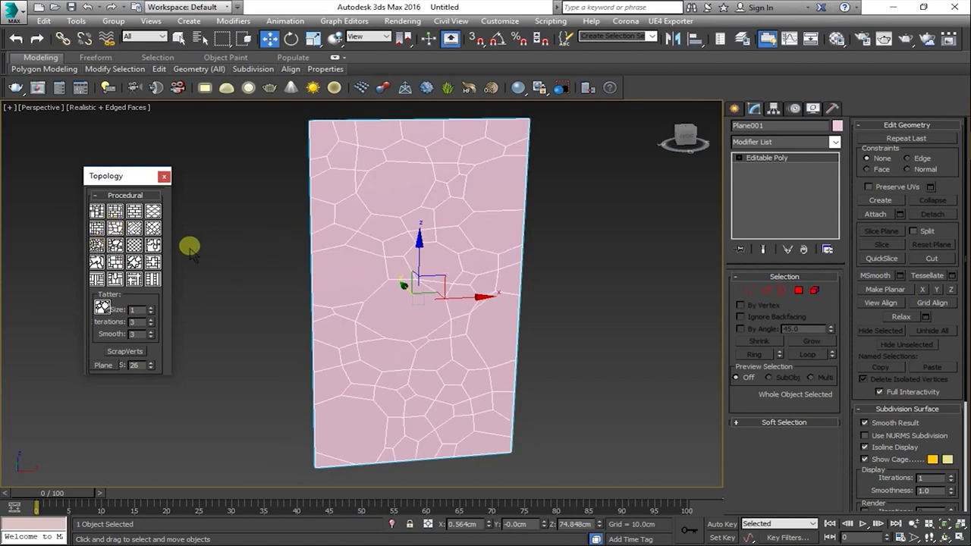
click(153, 262)
click(152, 245)
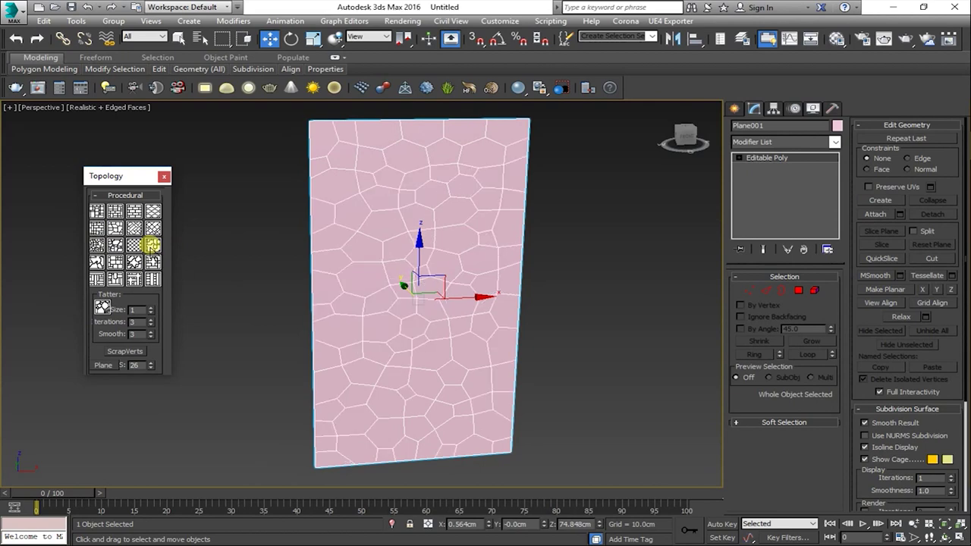
click(152, 245)
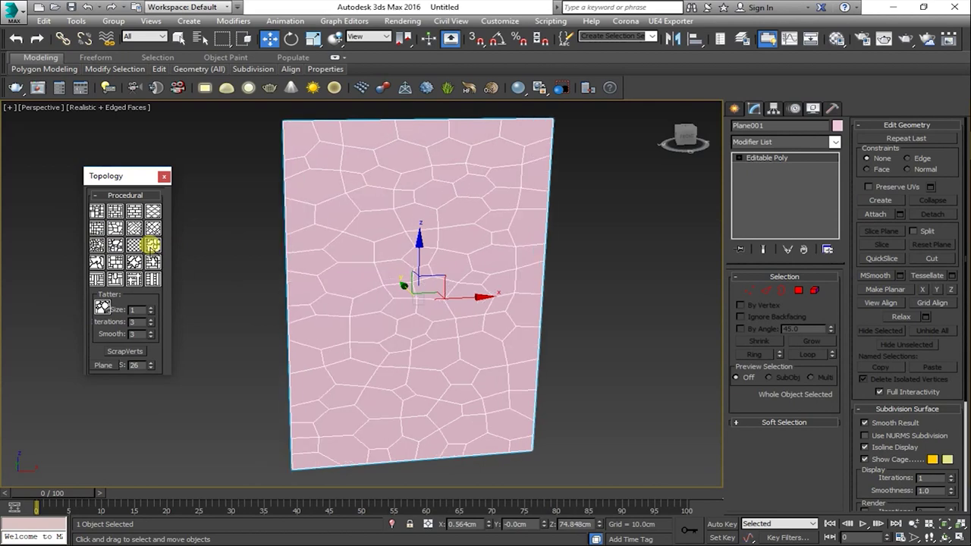
click(151, 245)
click(97, 245)
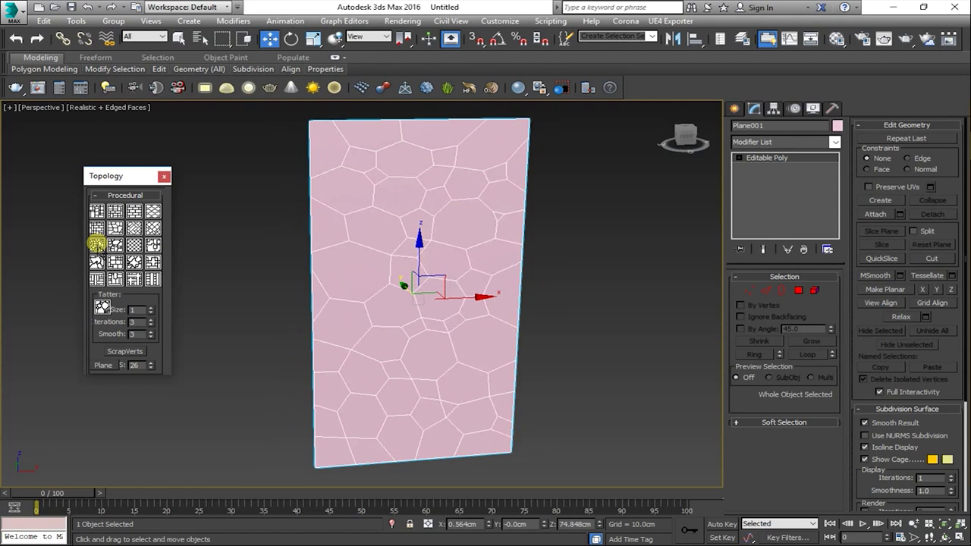
click(409, 282)
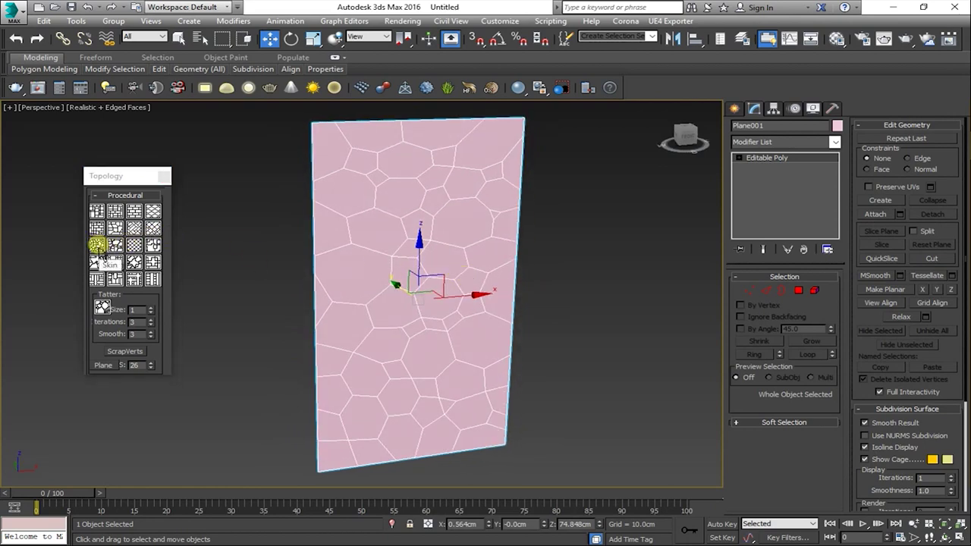
click(372, 177)
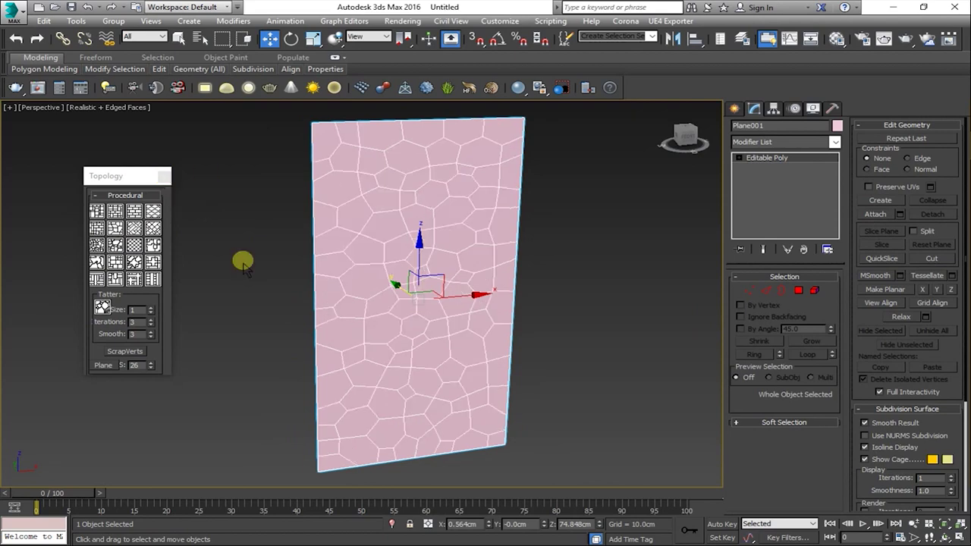
Revert to the quad grid, narrow it on X, and reapply Voronoi cells.
key(ctrl+z)
key(r)
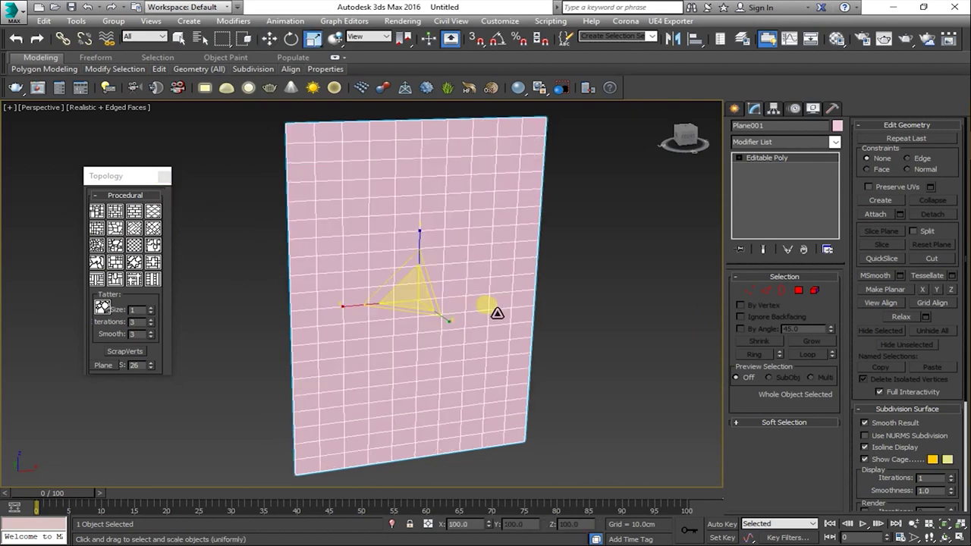
drag(347, 314, 363, 314)
key(w)
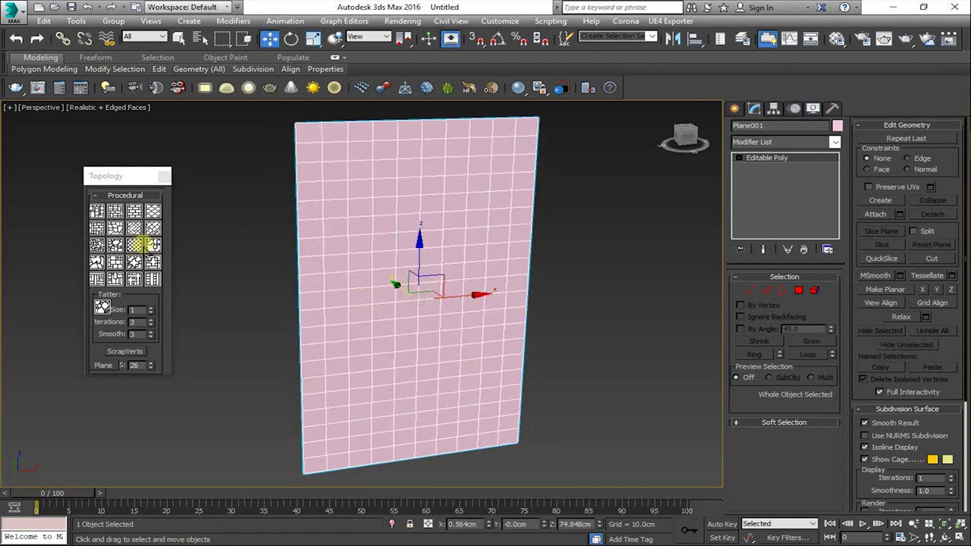
click(97, 261)
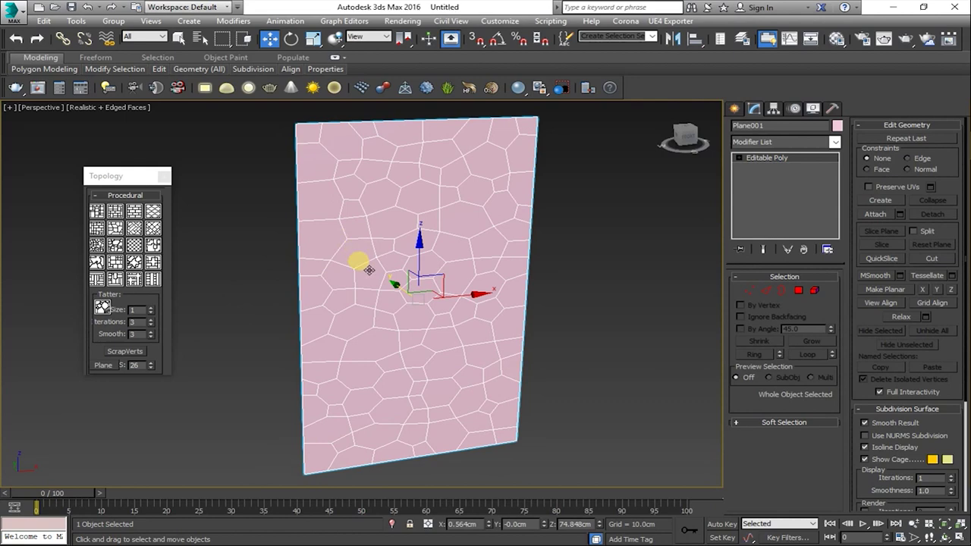
Undo again, narrow the plane to 85 percent on X, and regenerate Voronoi cells.
key(ctrl+z)
key(r)
drag(356, 310, 370, 316)
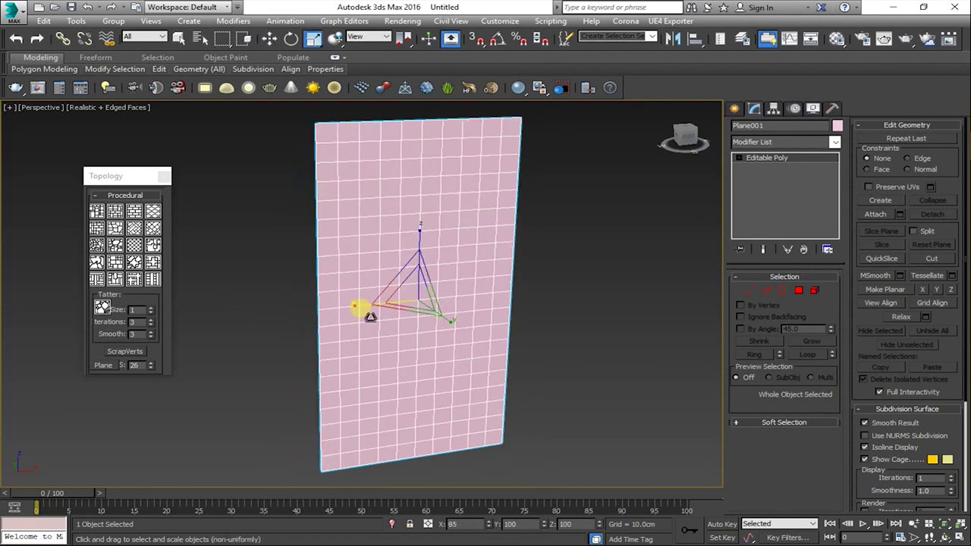
key(w)
click(130, 280)
click(97, 246)
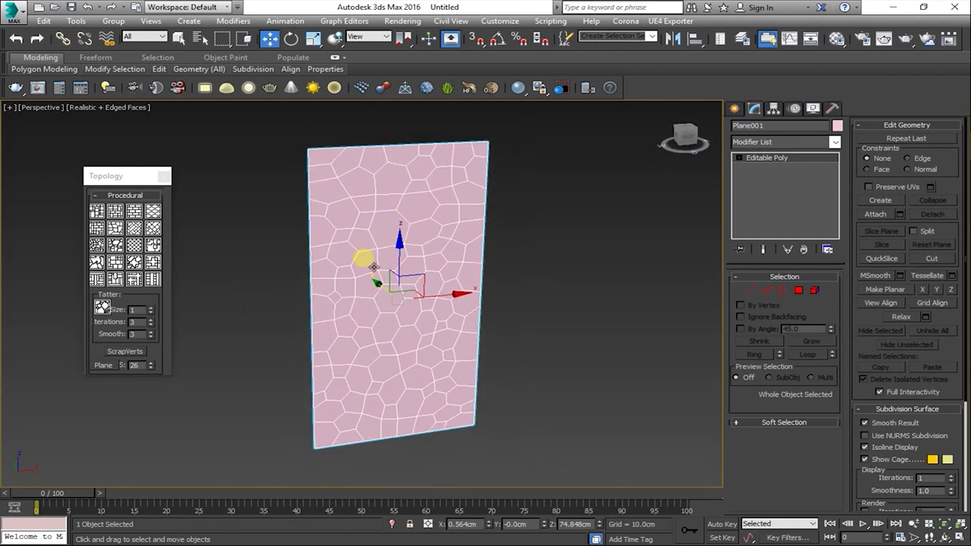
click(525, 220)
click(403, 182)
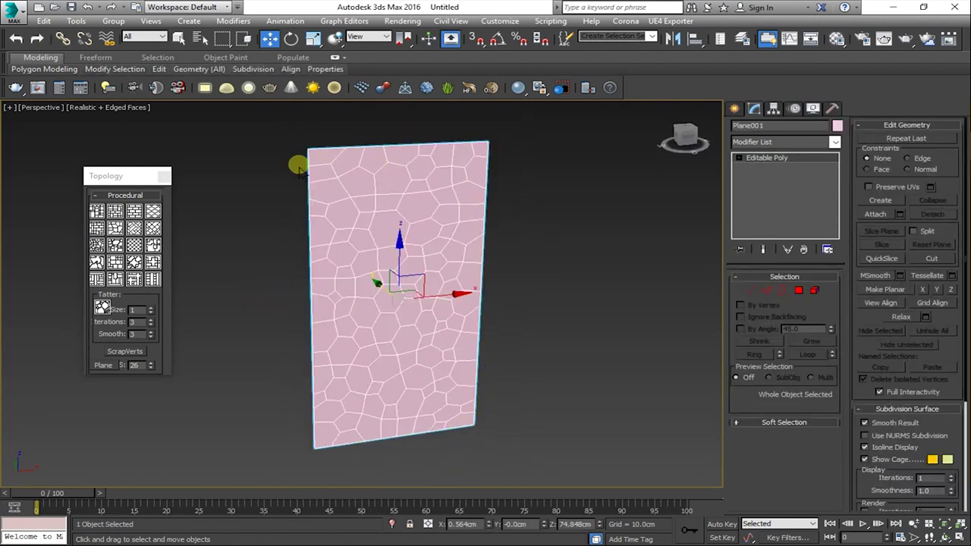
Select all of the plane's polygons at Polygon sub-object level.
click(738, 157)
click(767, 197)
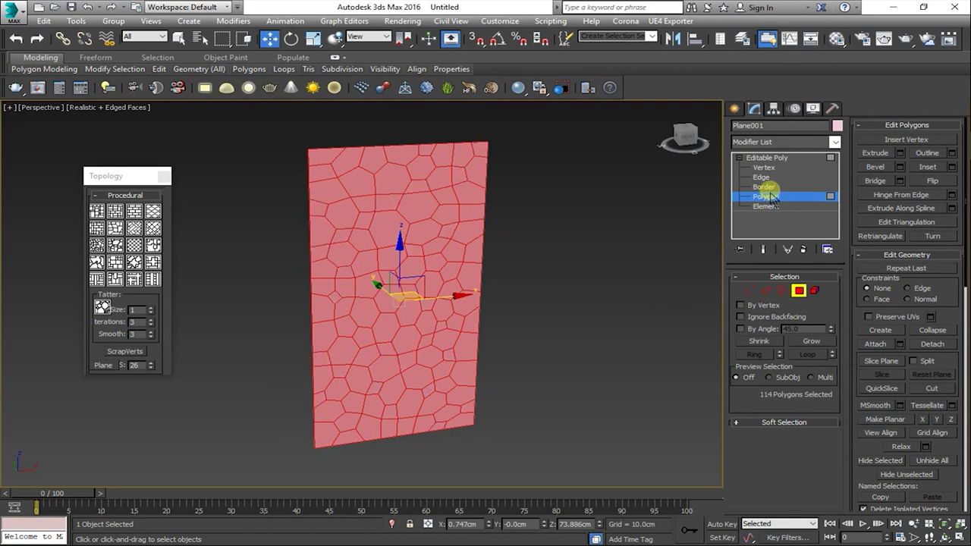
click(461, 314)
drag(501, 132, 356, 400)
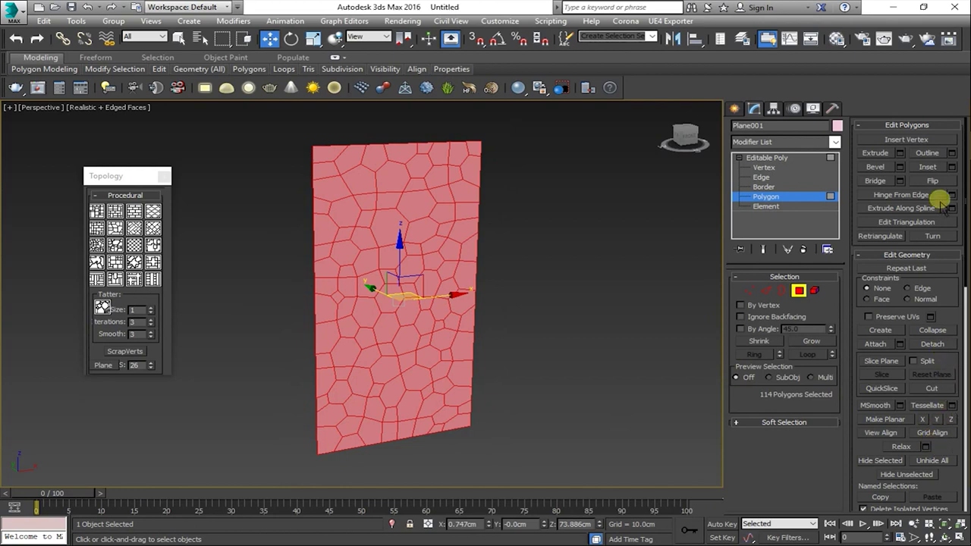
Inset each of the 114 cell polygons individually.
click(952, 168)
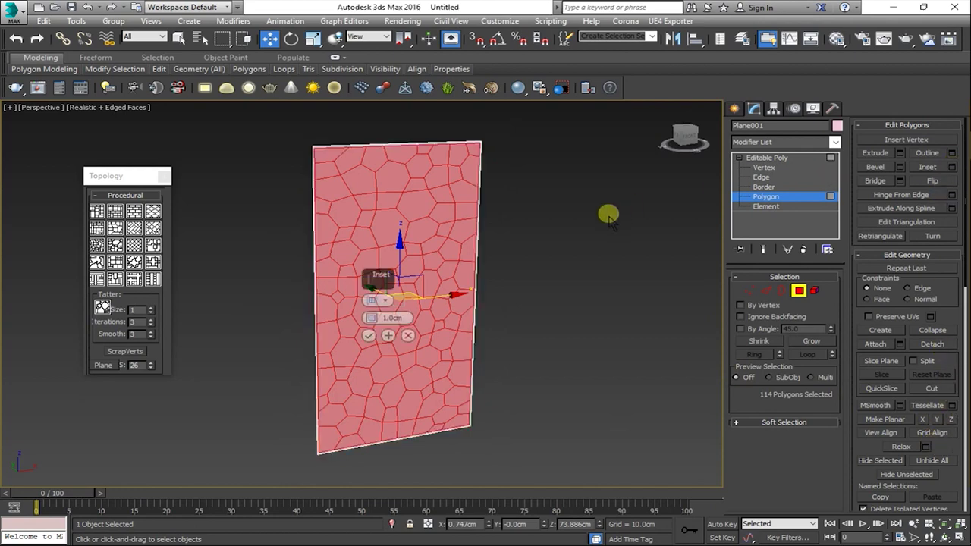
mouse_move(459, 300)
middle_down()
mouse_move(444, 294)
mouse_move(469, 293)
middle_up()
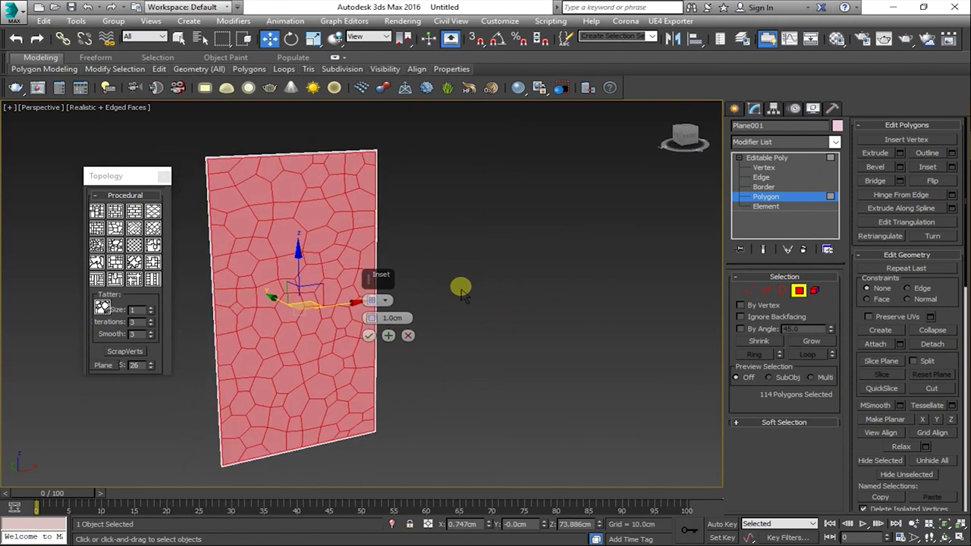
click(388, 301)
click(425, 323)
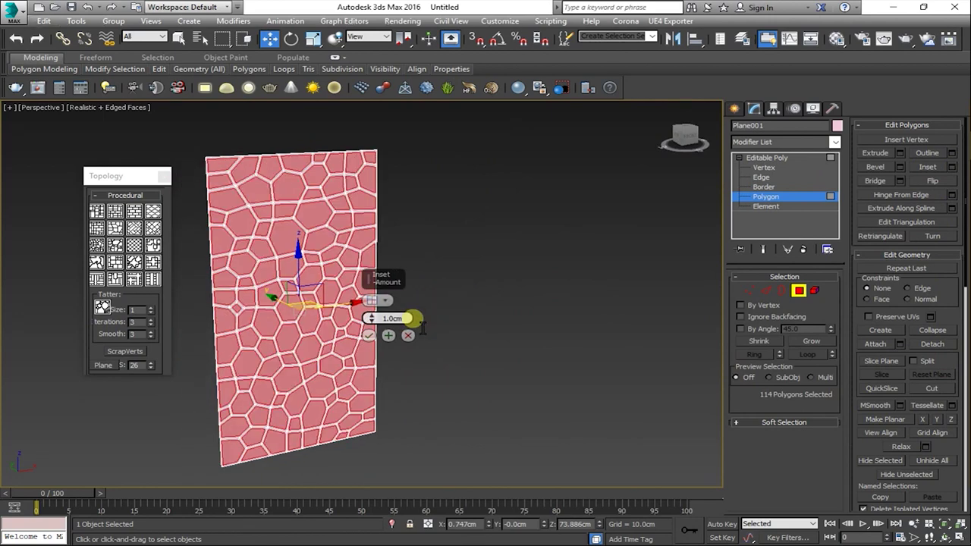
scroll(485, 292, up, 3)
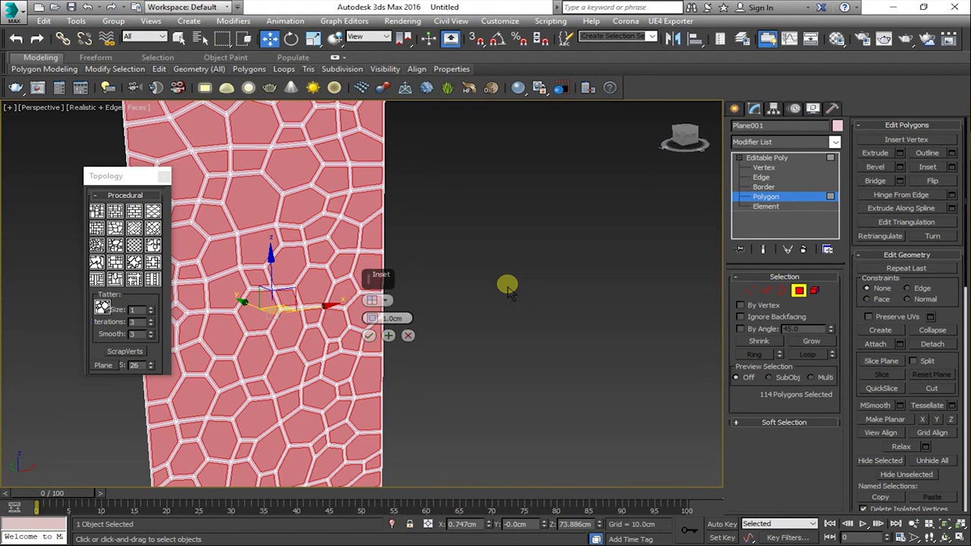
scroll(508, 288, down, 3)
alt+middle_drag(615, 299, 512, 301)
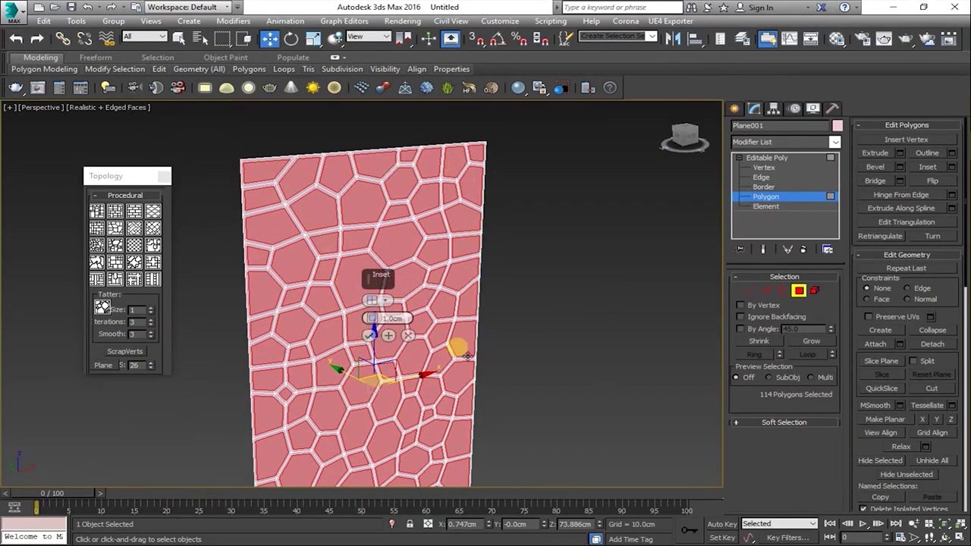
mouse_move(466, 355)
alt+middle_down()
mouse_move(451, 352)
mouse_move(379, 412)
alt+middle_up()
mouse_move(297, 232)
alt+middle_down()
mouse_move(299, 316)
mouse_move(311, 336)
alt+middle_up()
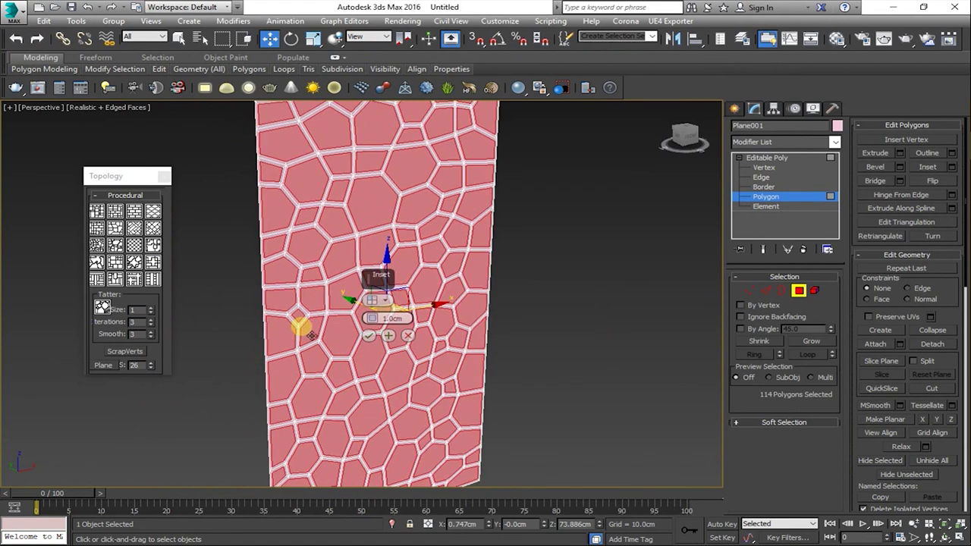
click(370, 336)
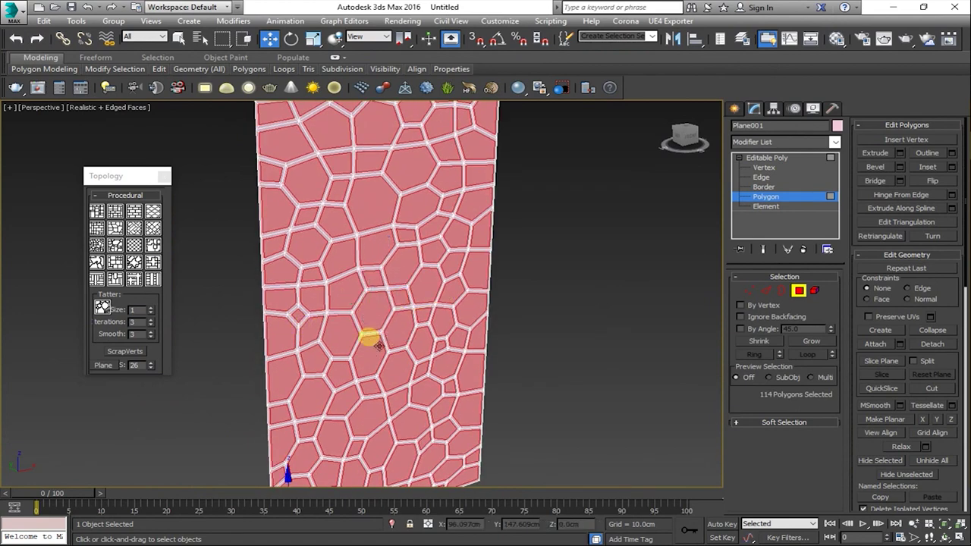
Delete the inset cell centres, leaving an open lattice of thin struts.
scroll(384, 338, down, 2)
scroll(390, 341, down, 3)
mouse_move(394, 345)
alt+middle_down()
mouse_move(382, 308)
mouse_move(448, 297)
alt+middle_up()
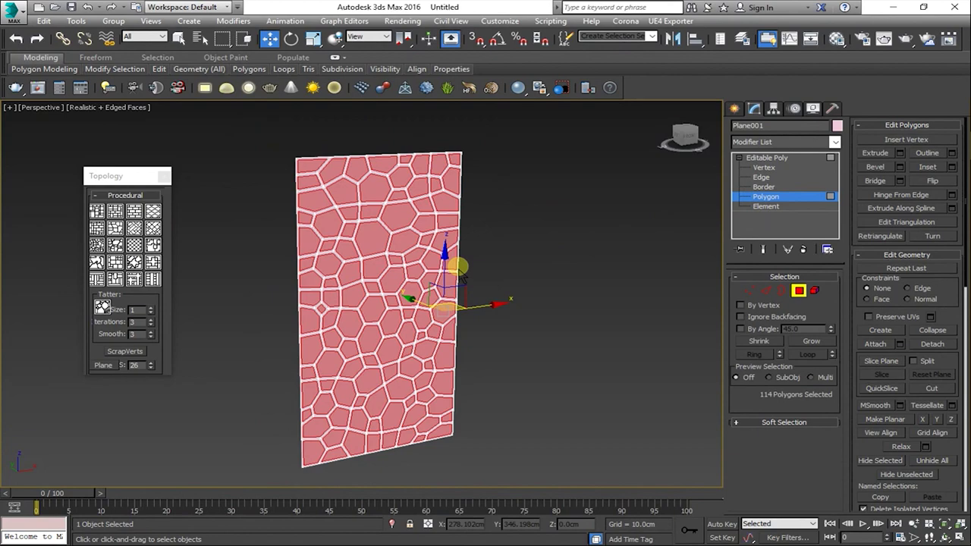
key(Delete)
mouse_move(459, 271)
alt+middle_down()
mouse_move(500, 357)
mouse_move(289, 353)
mouse_move(503, 364)
mouse_move(289, 377)
mouse_move(265, 364)
mouse_move(497, 370)
alt+middle_up()
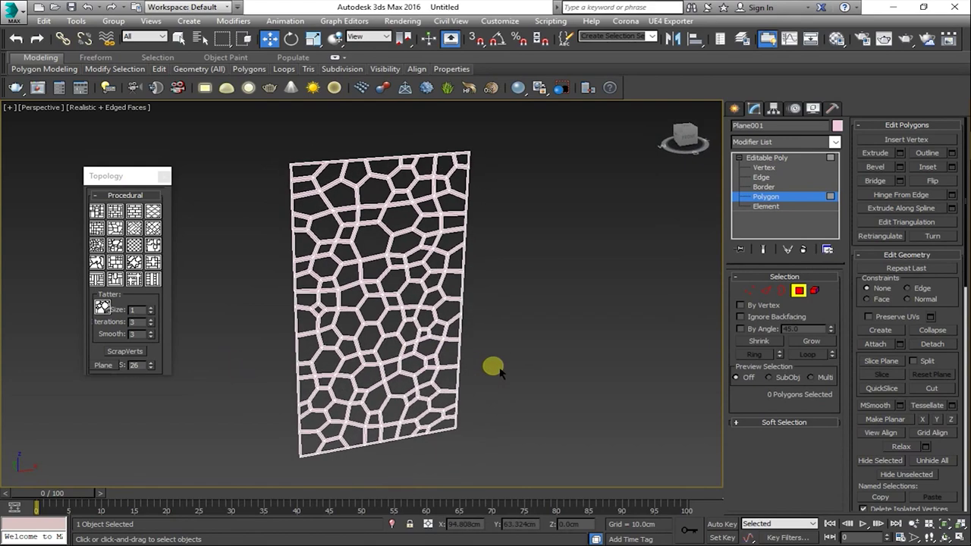
Select the lattice object and apply a TurboSmooth modifier from the Modifier List.
click(766, 158)
click(472, 273)
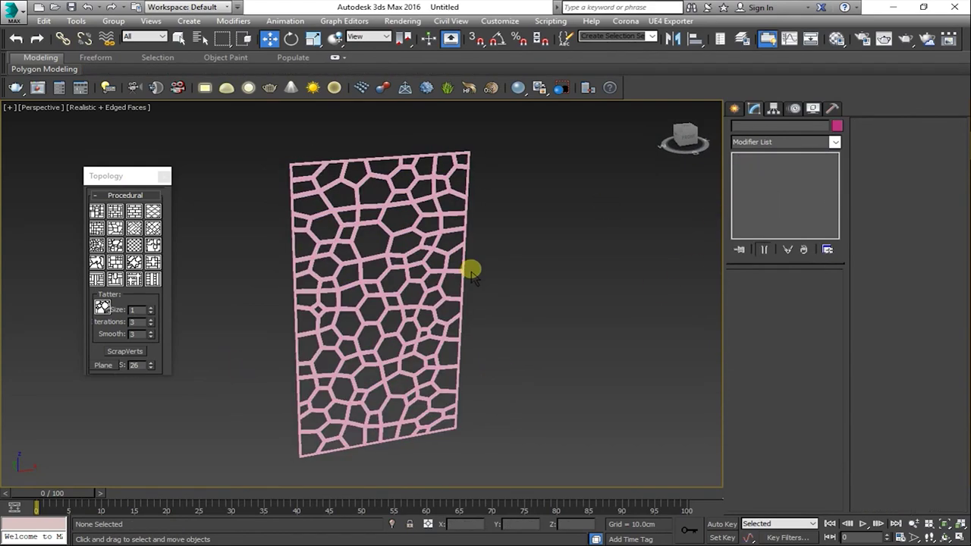
click(379, 251)
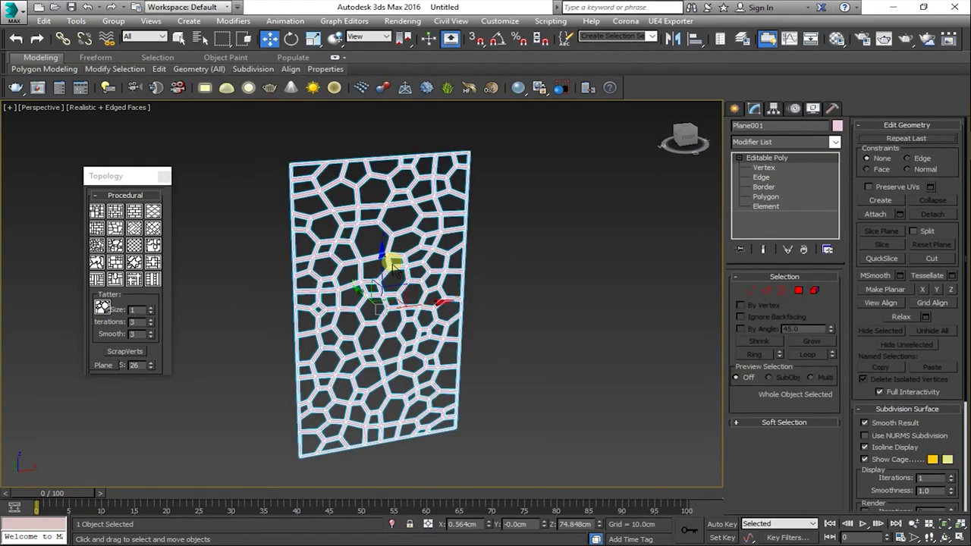
click(736, 107)
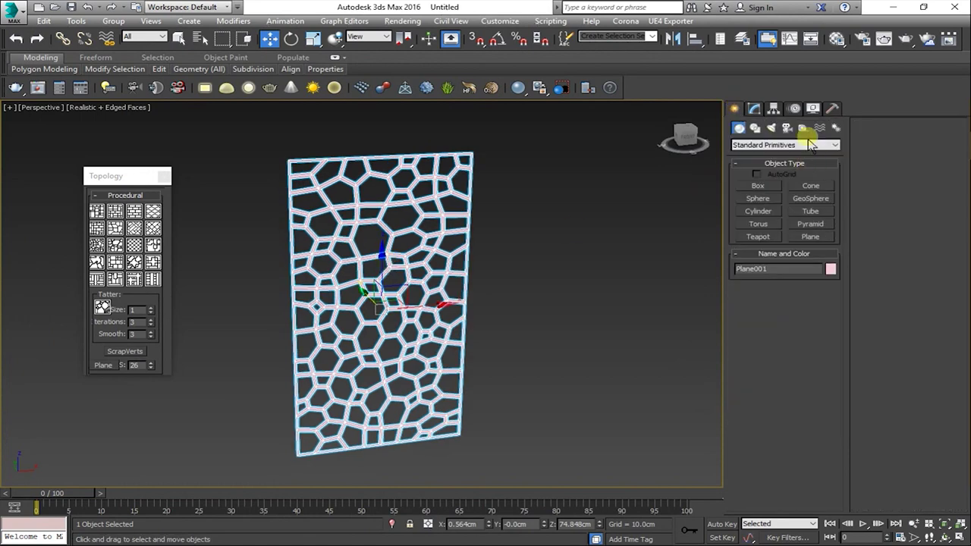
click(754, 108)
click(781, 142)
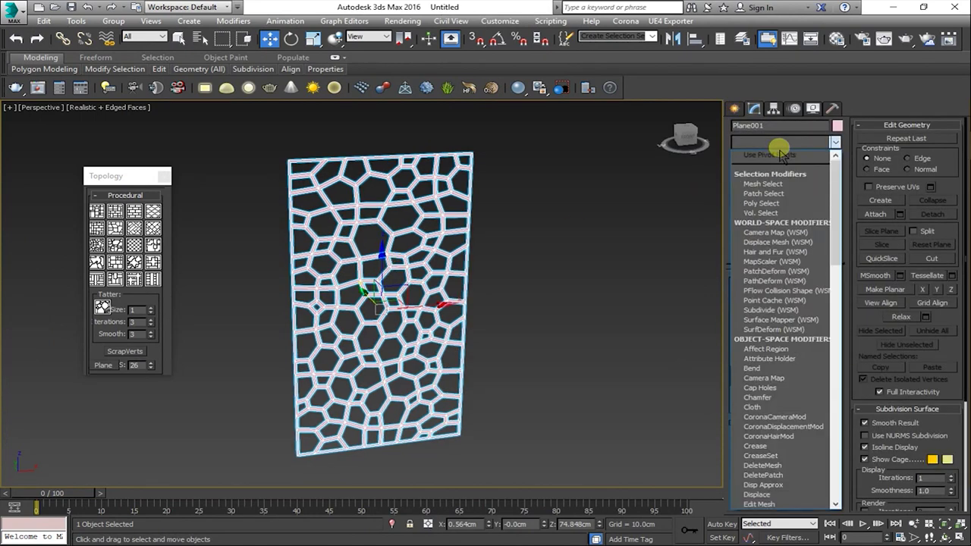
key(t)
key(u)
key(Return)
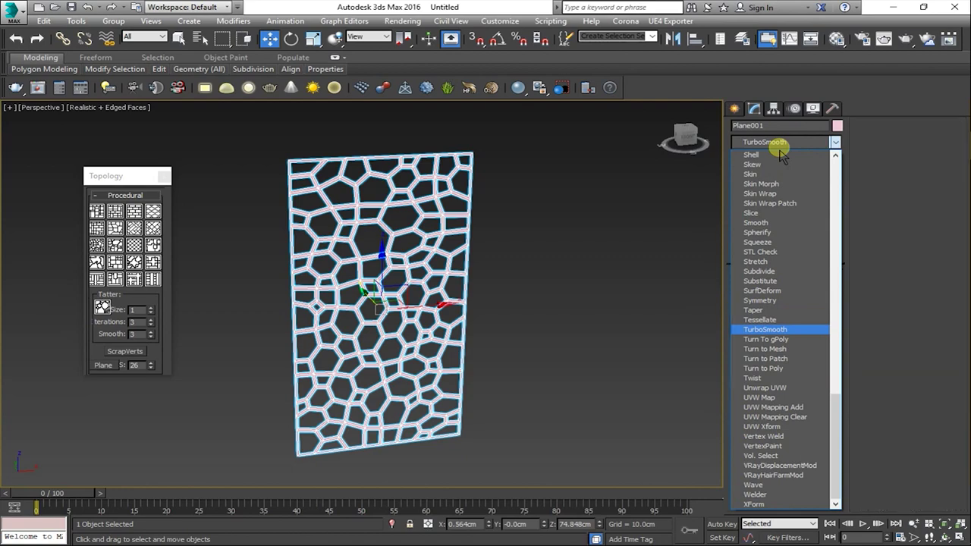
Deselect and zoom around to inspect the rounded, smoothed lattice holes.
click(683, 259)
alt+middle_drag(554, 308, 507, 291)
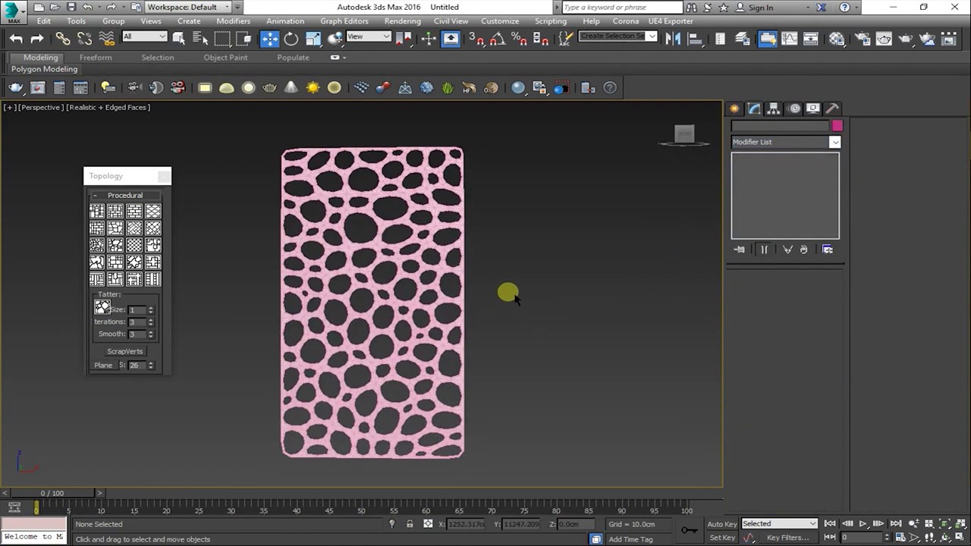
scroll(390, 325, up, 3)
scroll(421, 355, up, 2)
scroll(395, 330, down, 1)
scroll(386, 321, down, 3)
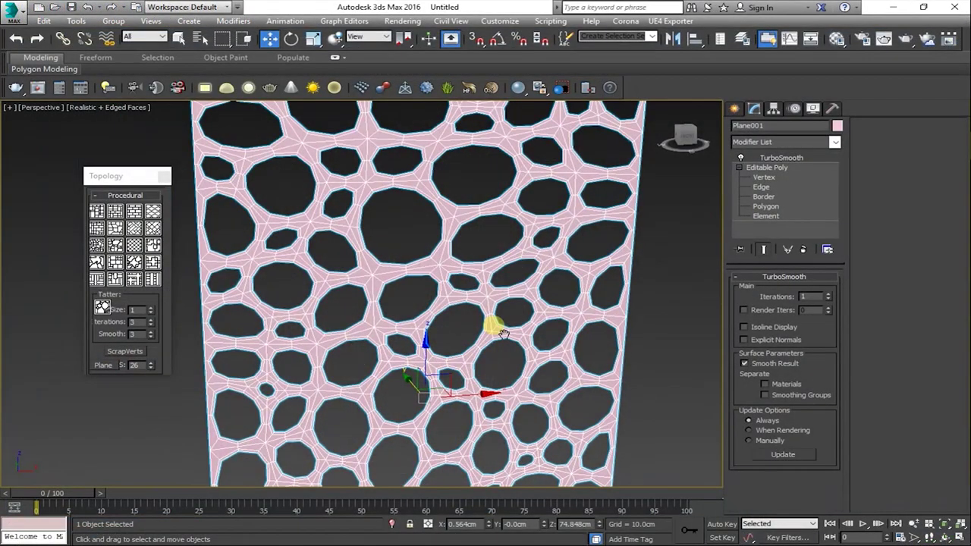
Add a Shell modifier to the lattice with a 2.37cm inner amount.
scroll(486, 322, down, 2)
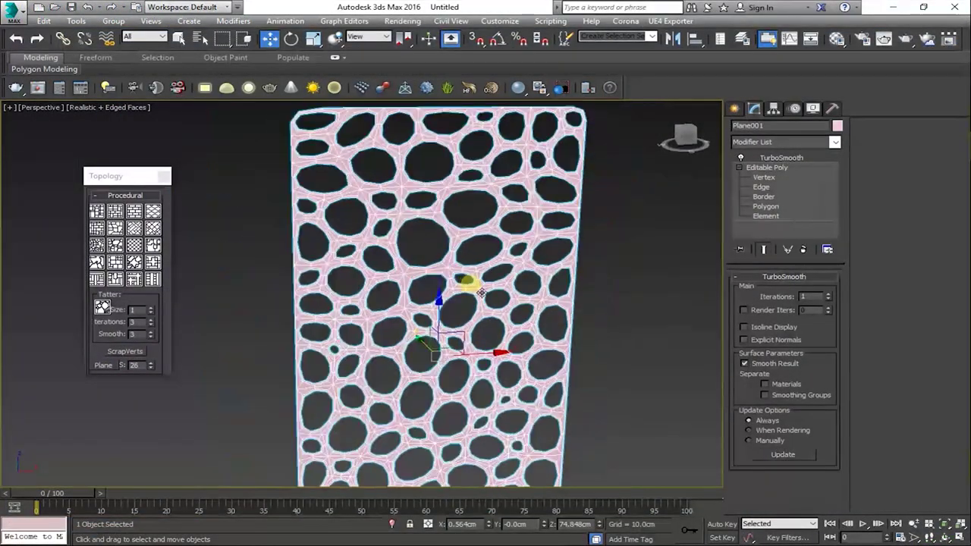
click(796, 142)
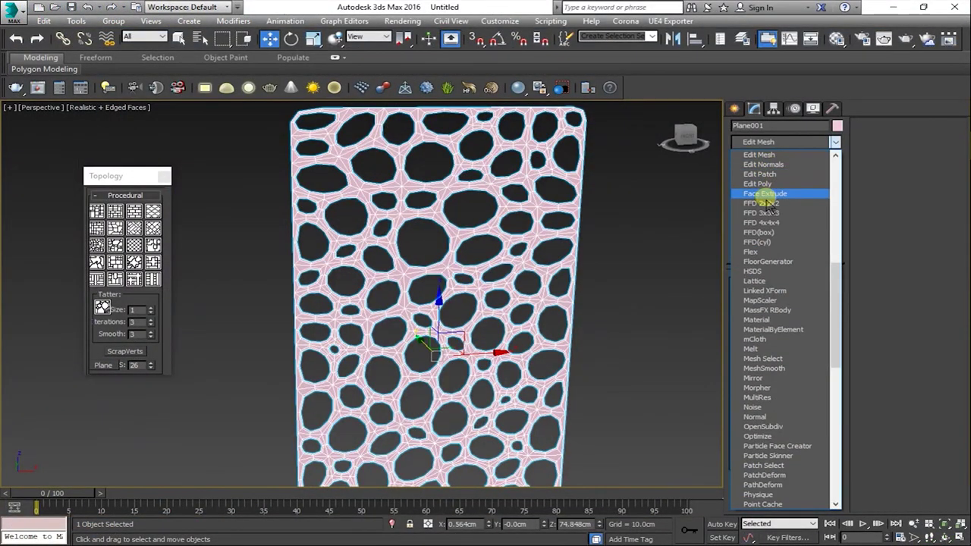
key(s)
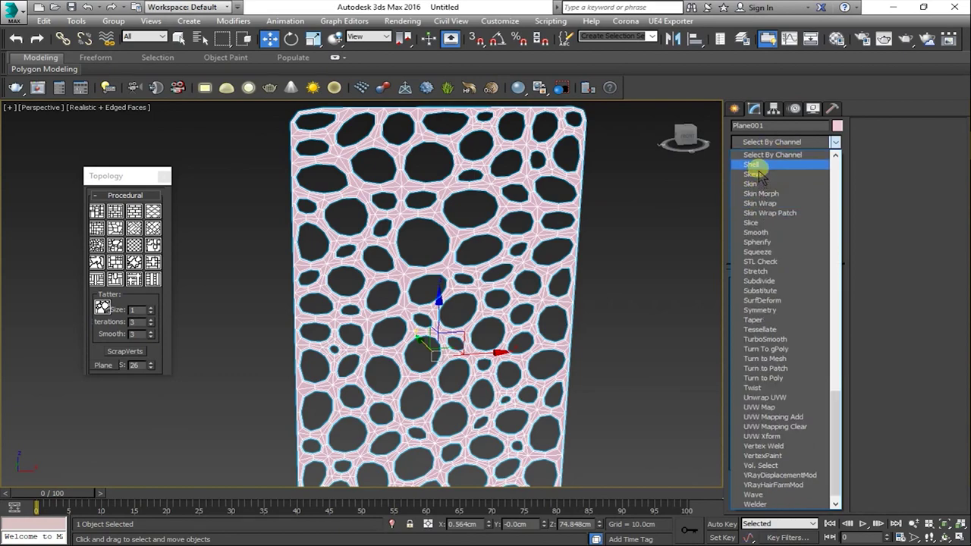
click(755, 164)
mouse_move(707, 180)
alt+middle_down()
mouse_move(592, 275)
mouse_move(385, 206)
mouse_move(424, 239)
alt+middle_up()
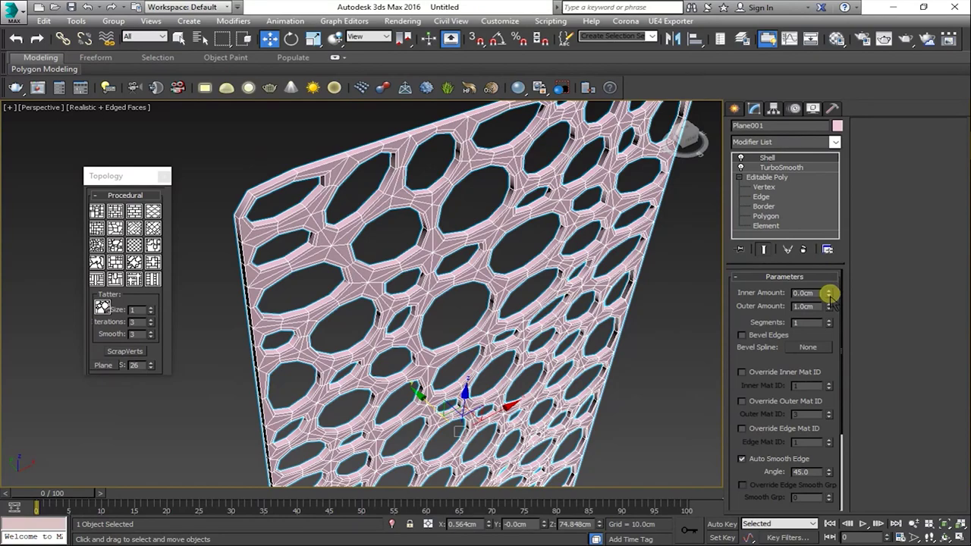
drag(828, 294, 827, 149)
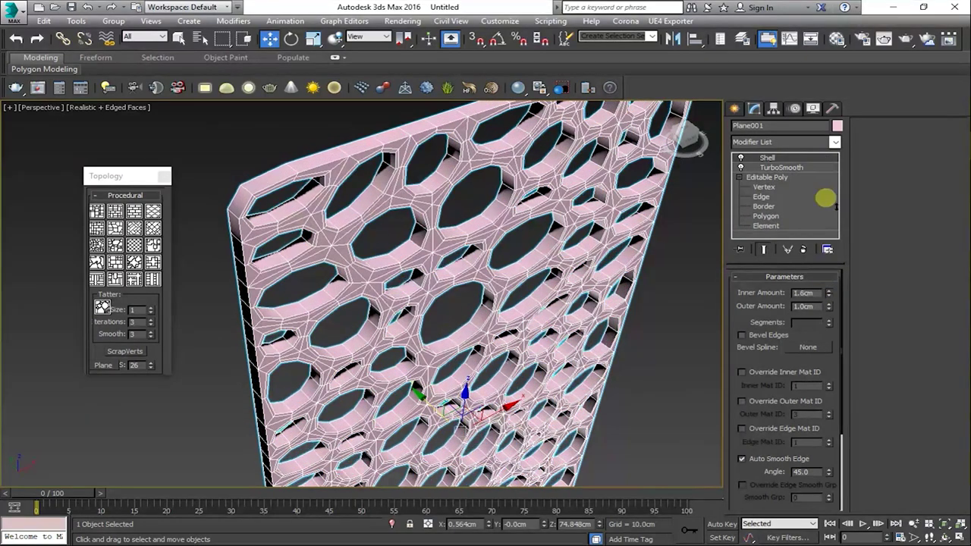
click(705, 315)
mouse_move(665, 347)
alt+middle_down()
mouse_move(625, 271)
mouse_move(635, 283)
alt+middle_up()
click(482, 266)
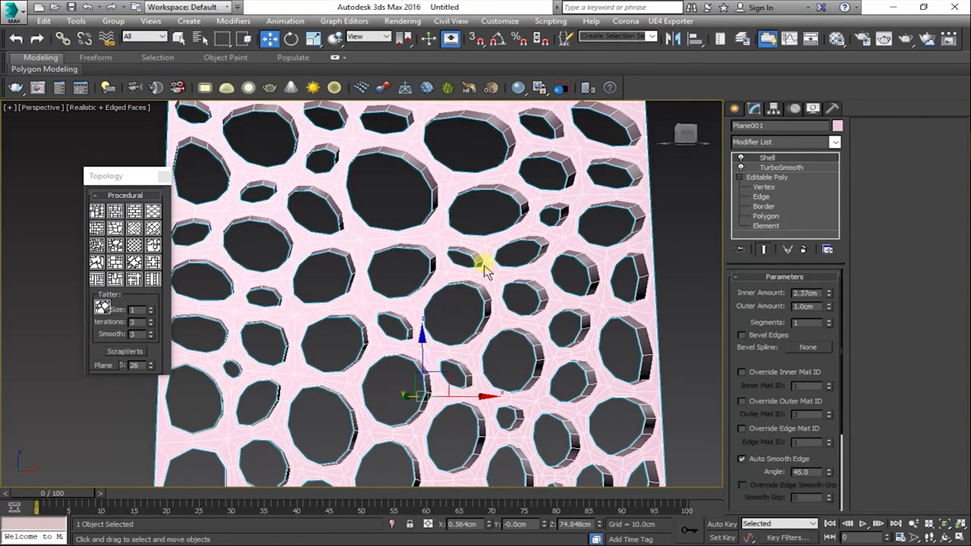
Raise TurboSmooth to 3 iterations and move Shell below it so the thick shell is smoothed.
click(780, 167)
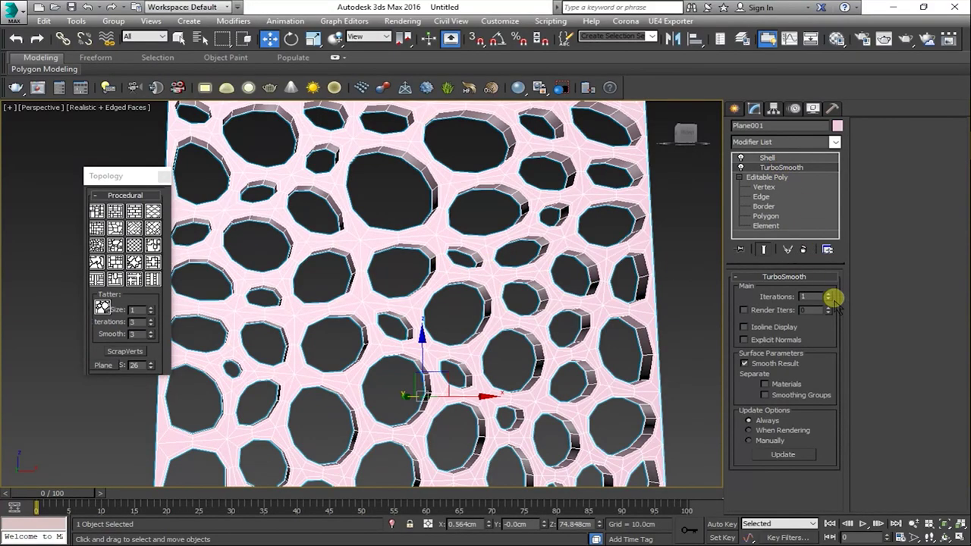
click(829, 294)
click(400, 195)
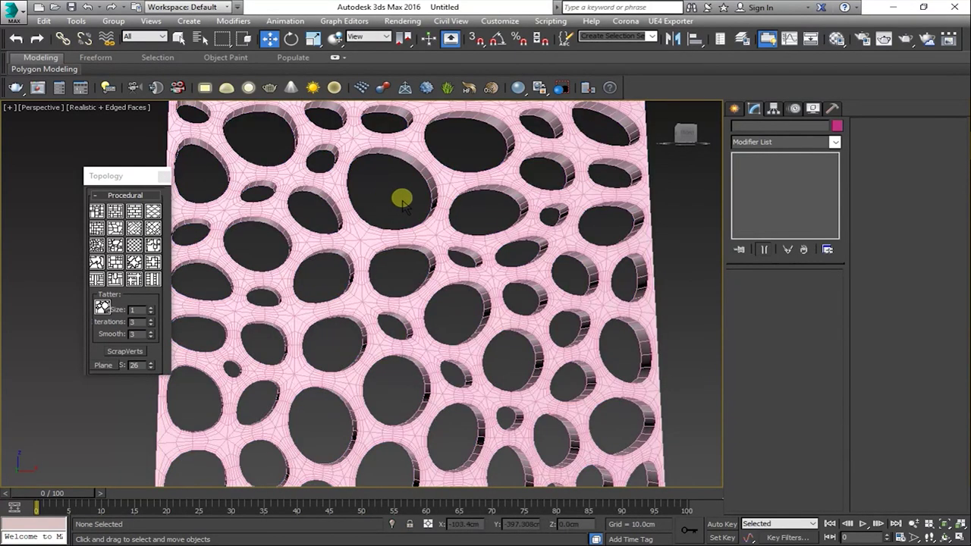
scroll(466, 225, up, 3)
scroll(455, 250, up, 4)
scroll(463, 254, down, 2)
click(463, 254)
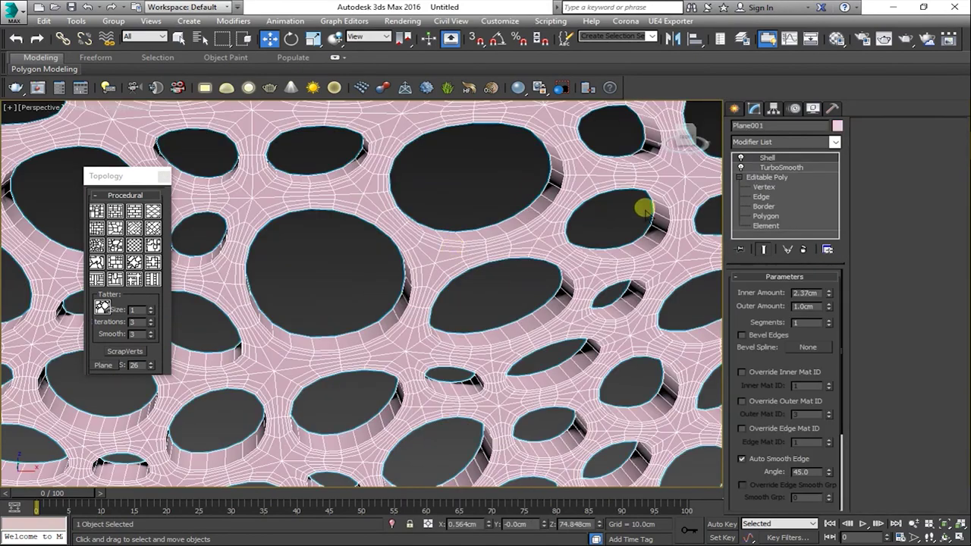
drag(777, 174, 777, 182)
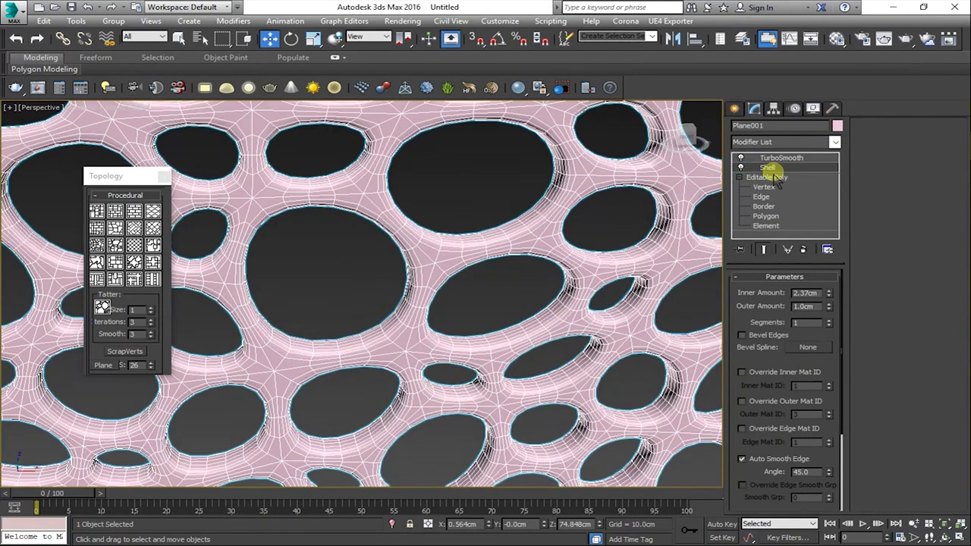
scroll(523, 288, up, 2)
scroll(481, 326, up, 3)
scroll(478, 318, up, 4)
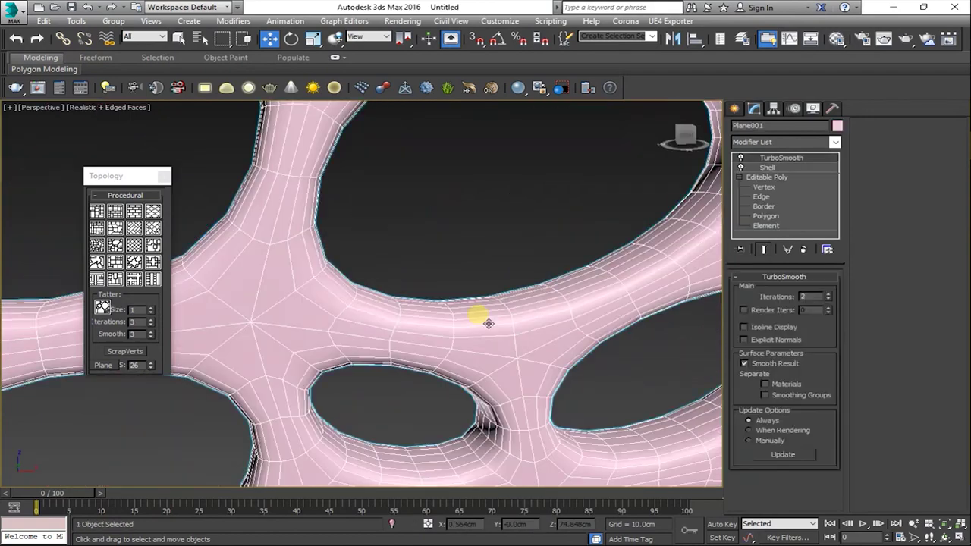
scroll(506, 217, down, 2)
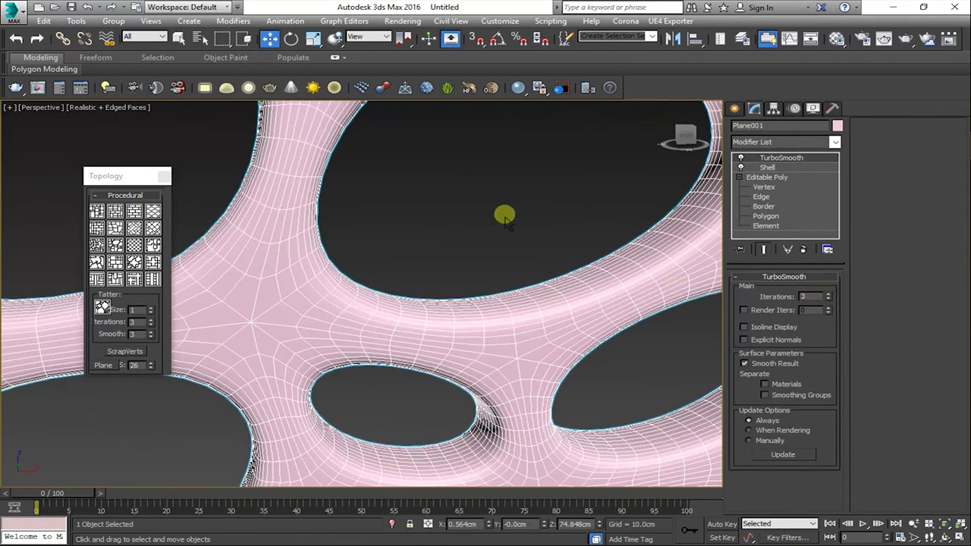
Turn off Edged Faces to view the smooth, solid shaded panel.
click(506, 217)
scroll(506, 217, down, 4)
scroll(505, 256, down, 1)
scroll(520, 260, up, 3)
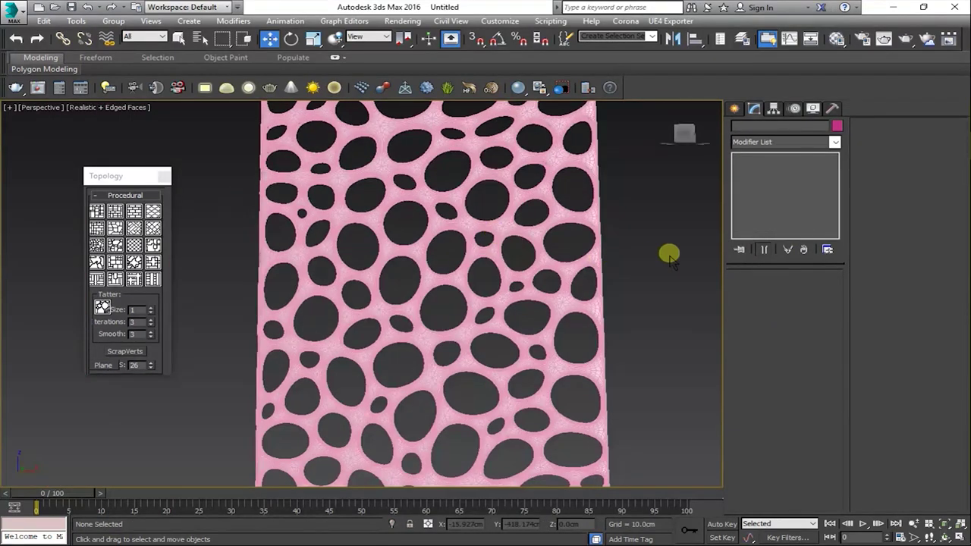
key(F4)
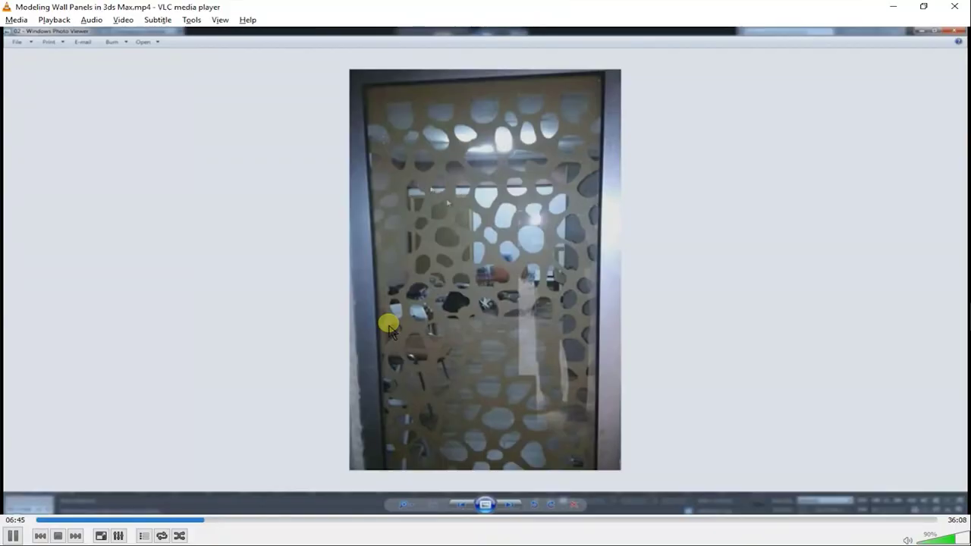
scroll(418, 210, up, 2)
scroll(421, 205, up, 2)
Draw a tall plane in the Front view to the right of the finished panel.
scroll(431, 245, down, 5)
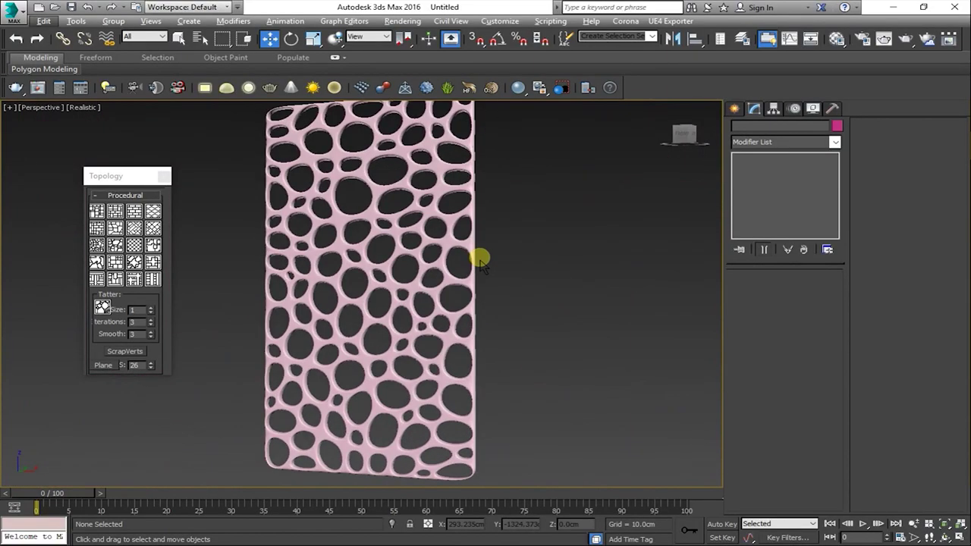
middle_drag(480, 261, 298, 265)
click(735, 109)
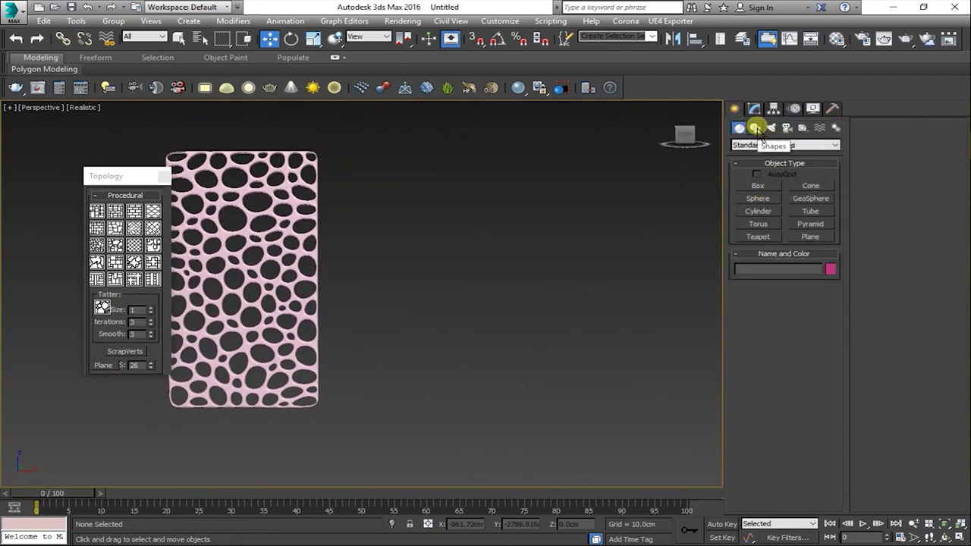
click(811, 236)
key(alt+w)
key(alt+w)
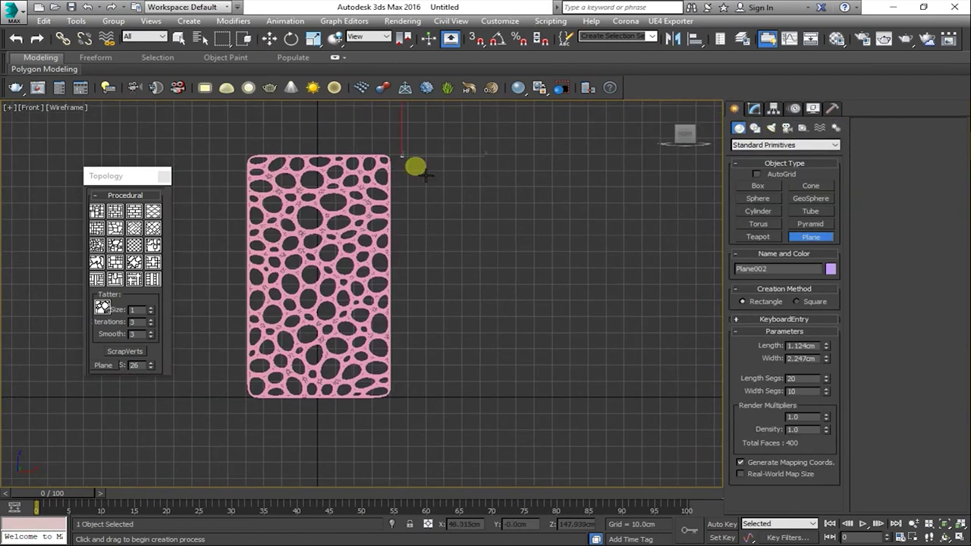
drag(415, 166, 507, 396)
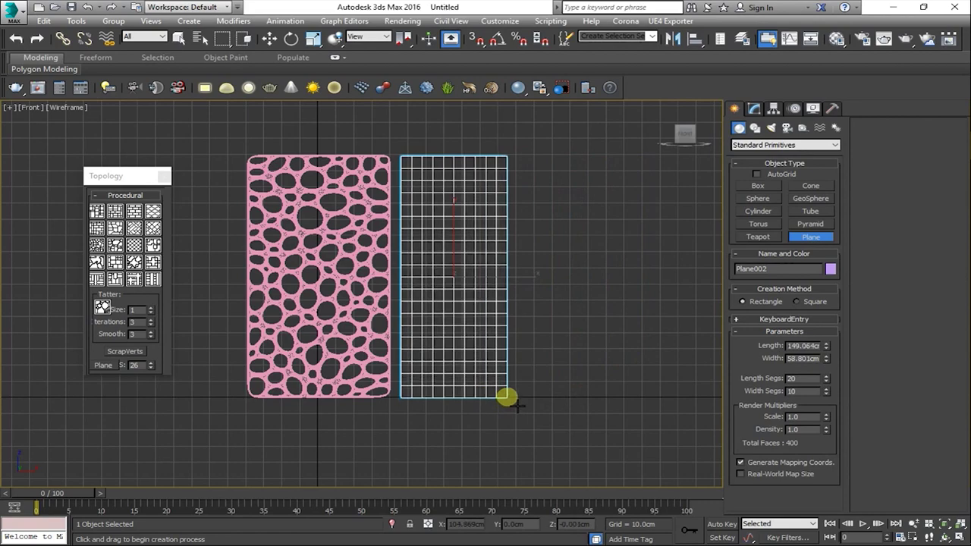
Scale the new plane slightly narrower in the perspective view.
key(w)
key(p)
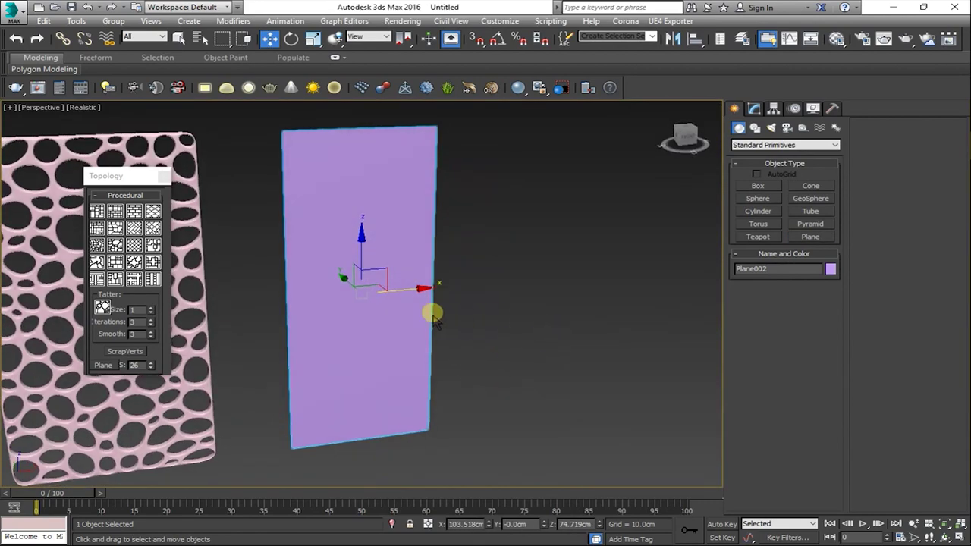
key(r)
drag(260, 308, 281, 305)
Convert the plane to an Editable Poly and turn on Edged Faces.
right_click(324, 228)
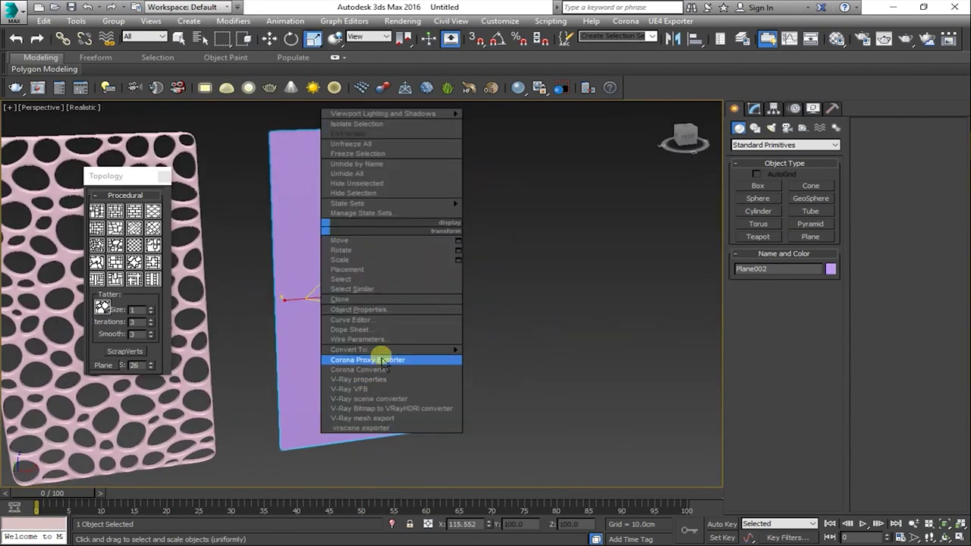
click(520, 358)
key(w)
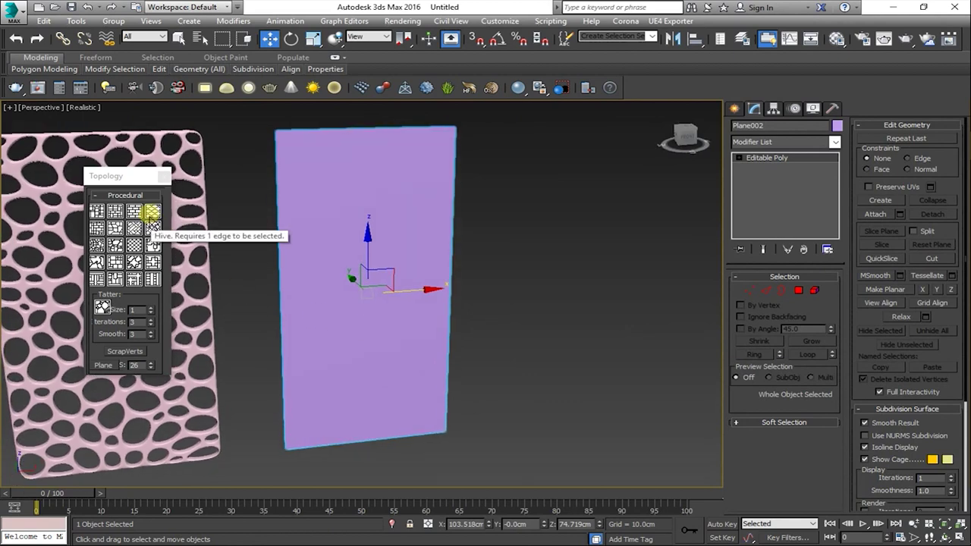
key(F4)
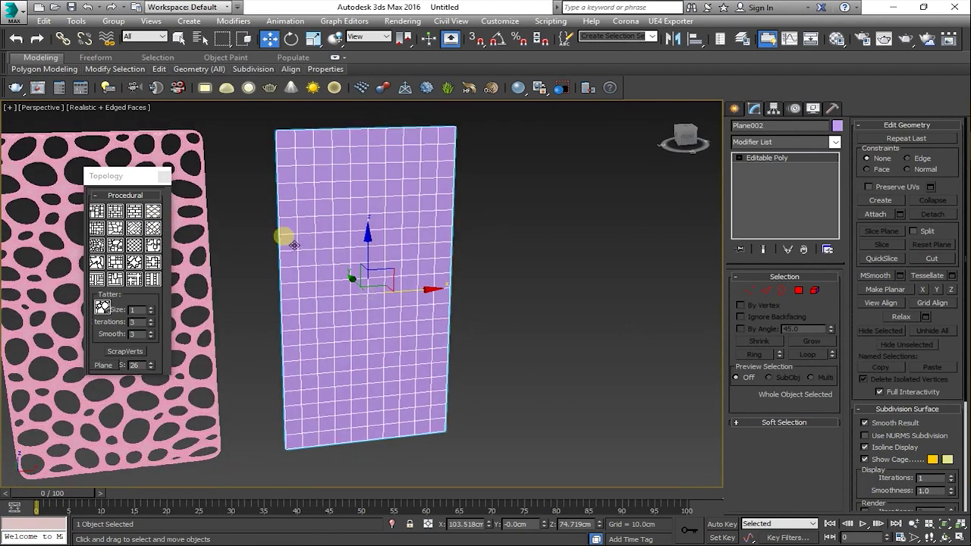
Try topology presets and settle on a diagonal herringbone brick pattern.
click(311, 141)
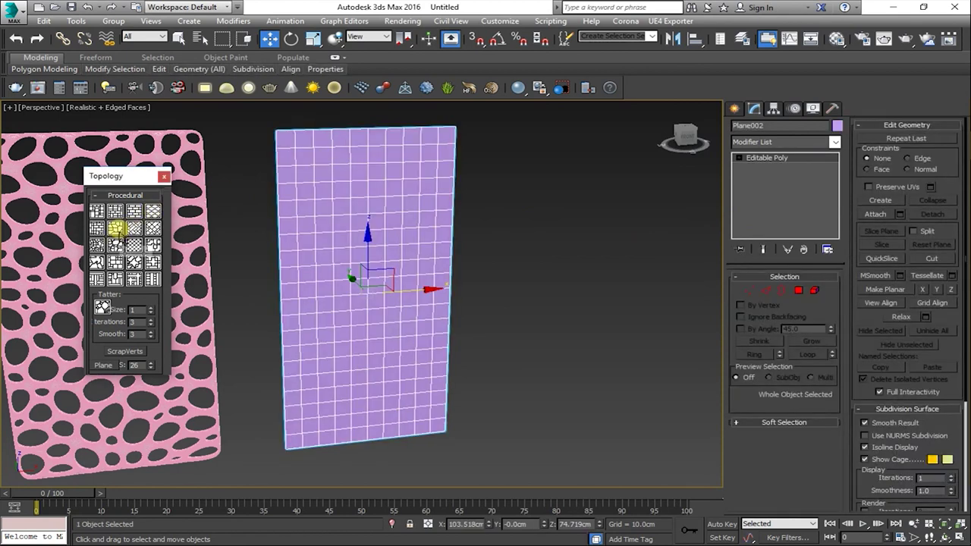
click(116, 229)
click(133, 227)
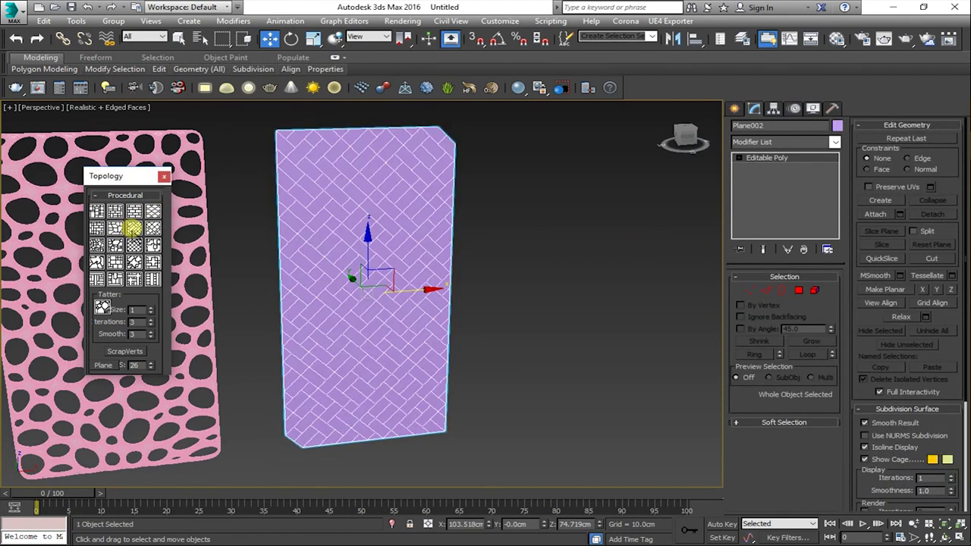
key(ctrl+z)
key(ctrl+z)
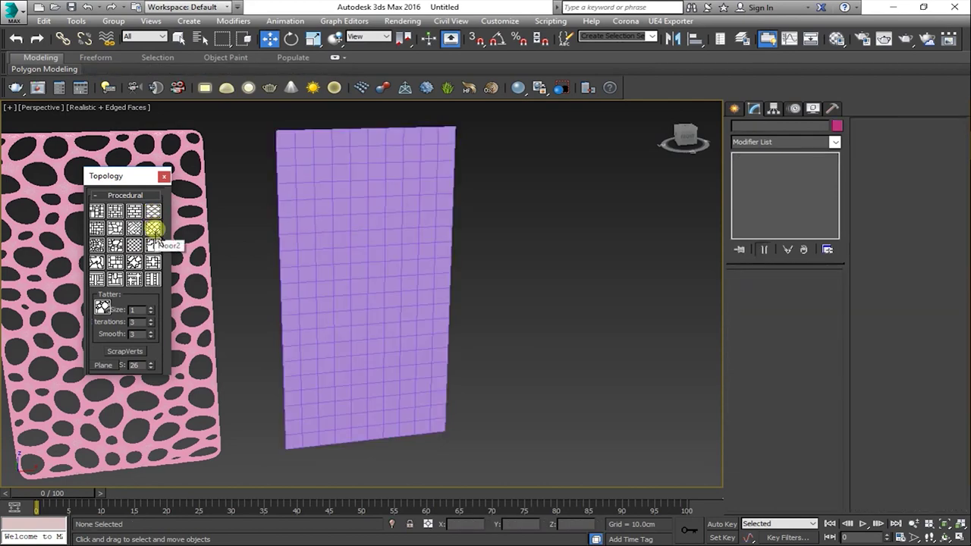
click(303, 218)
click(154, 229)
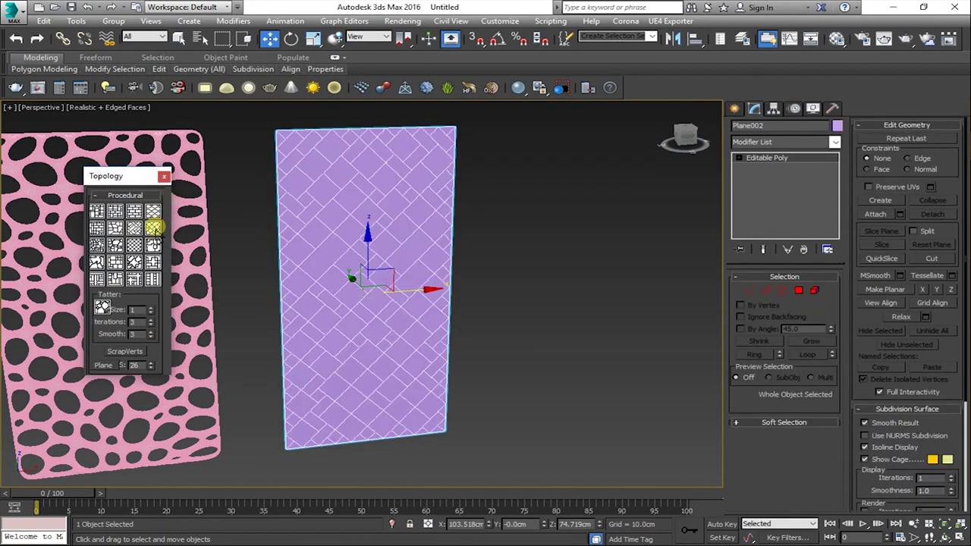
click(133, 245)
click(134, 228)
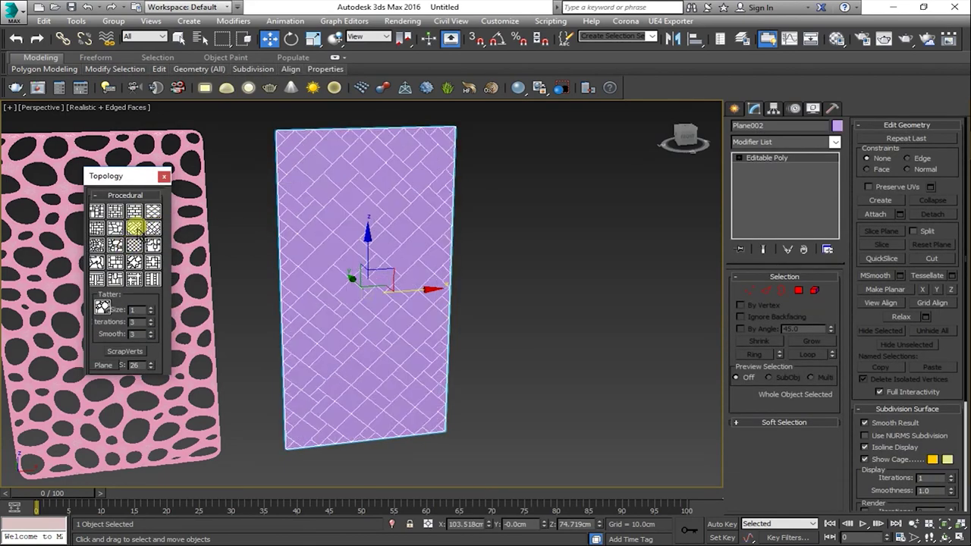
click(154, 244)
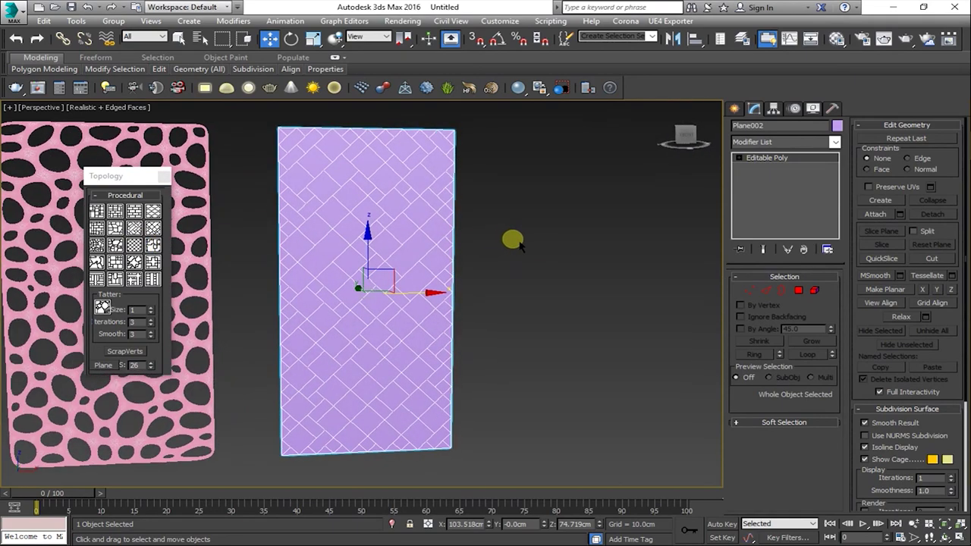
click(510, 281)
click(414, 262)
Select all of Plane002's polygons and inset them By Polygon at 1.0cm.
click(738, 157)
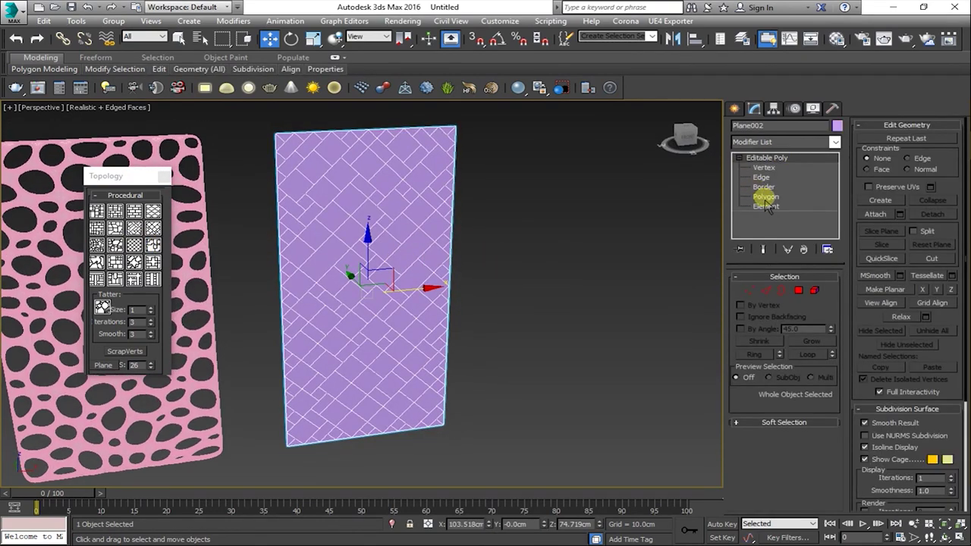
click(765, 197)
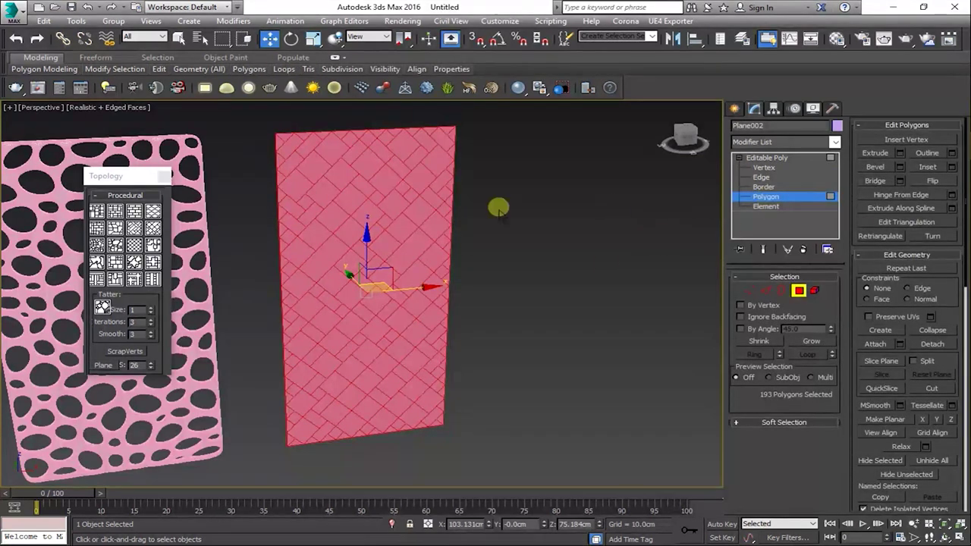
right_click(460, 211)
key(Escape)
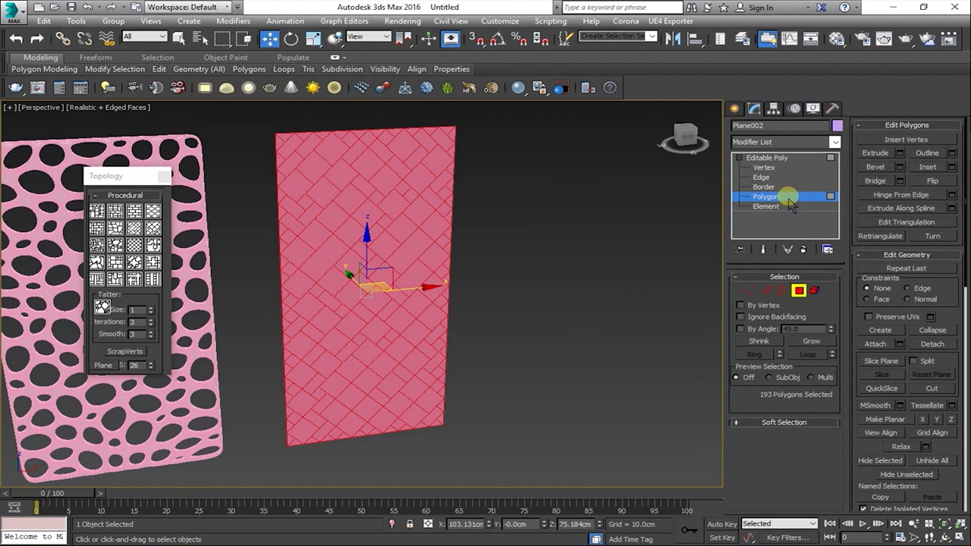
click(952, 167)
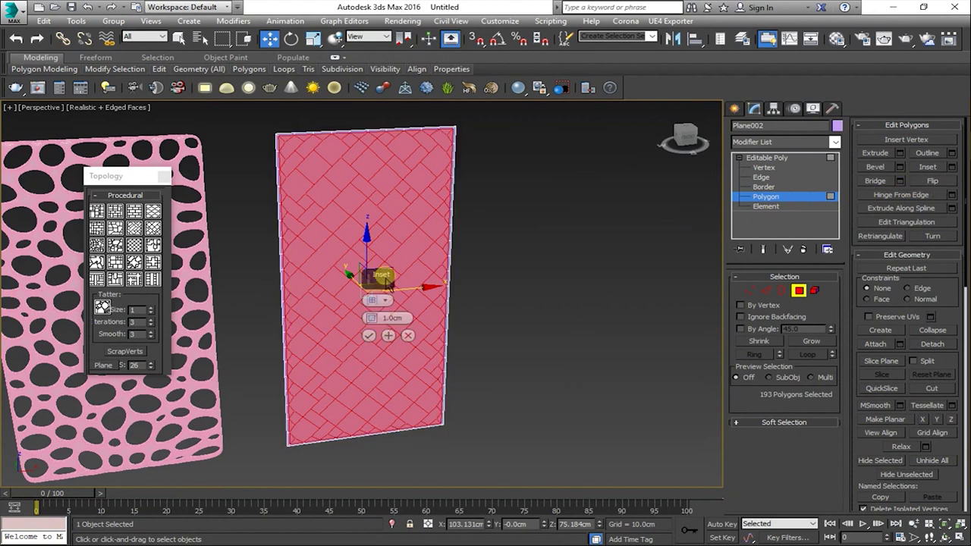
click(385, 300)
click(393, 311)
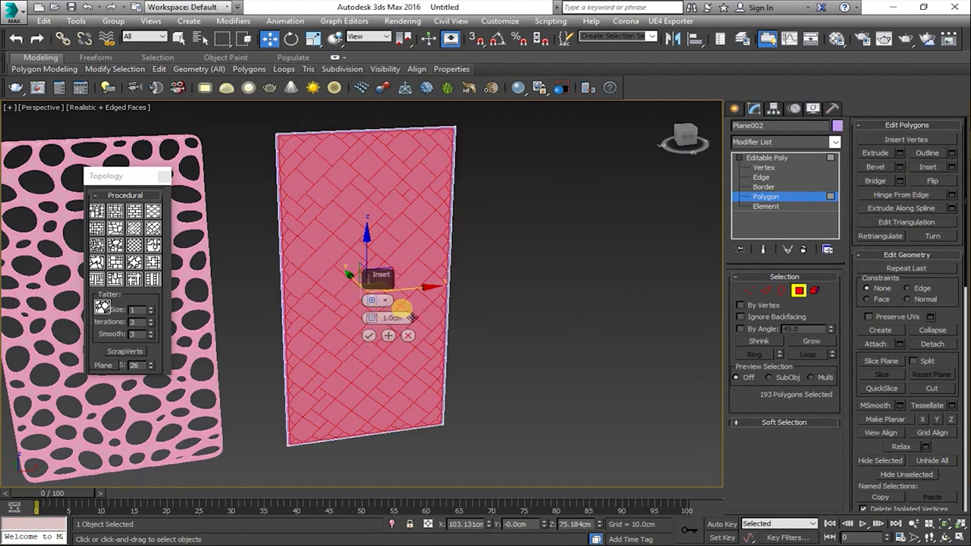
click(386, 300)
click(403, 322)
scroll(334, 287, up, 3)
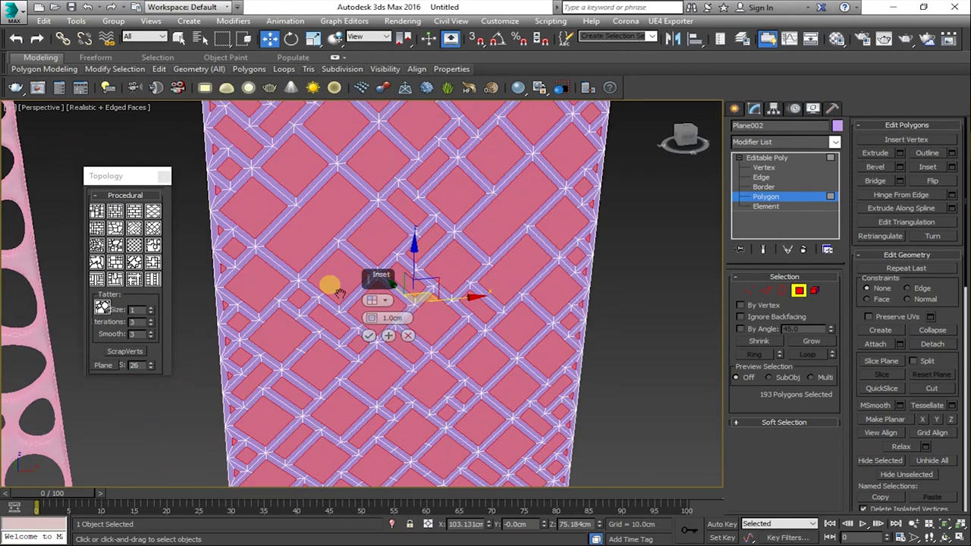
scroll(342, 291, up, 3)
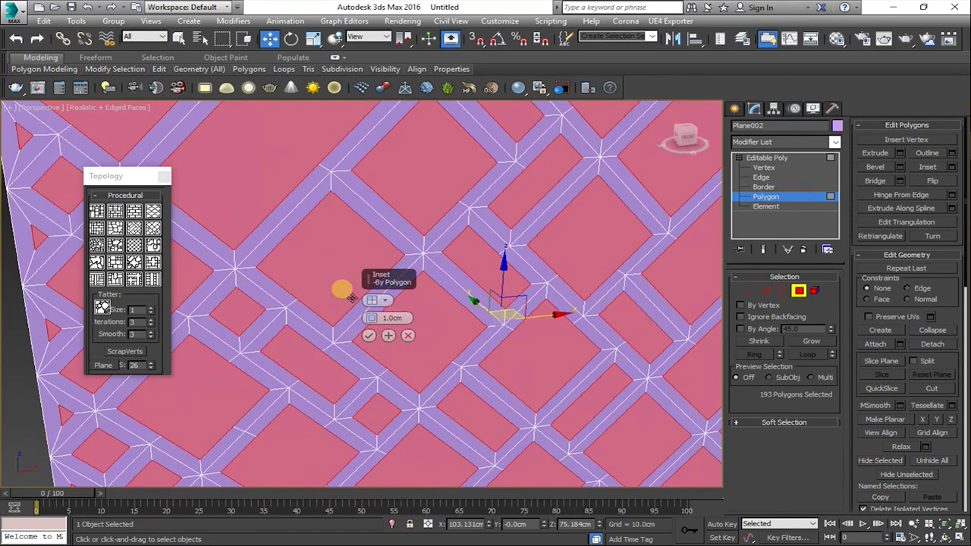
click(369, 335)
Delete the inset tile centres, leaving an open herringbone lattice.
scroll(374, 310, down, 3)
scroll(395, 312, down, 4)
scroll(419, 314, down, 3)
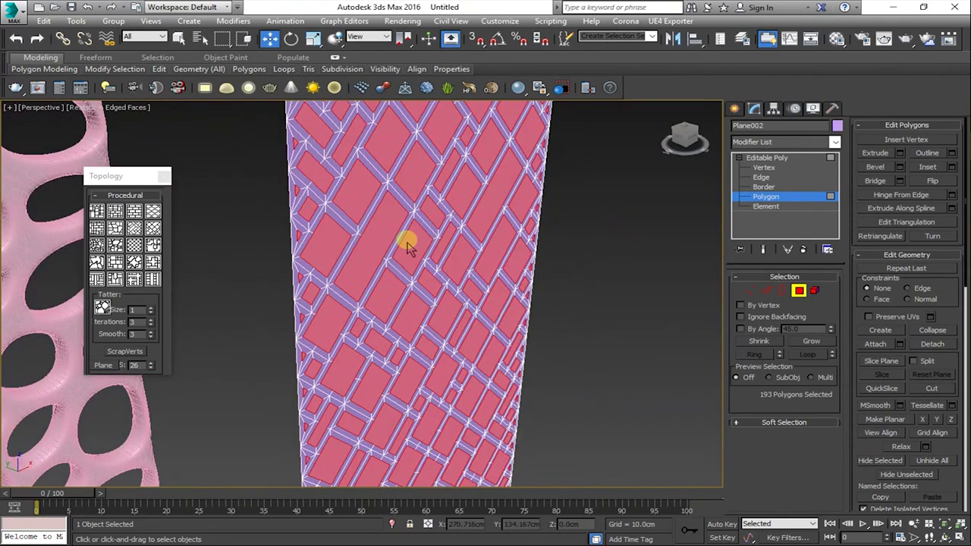
right_click(408, 247)
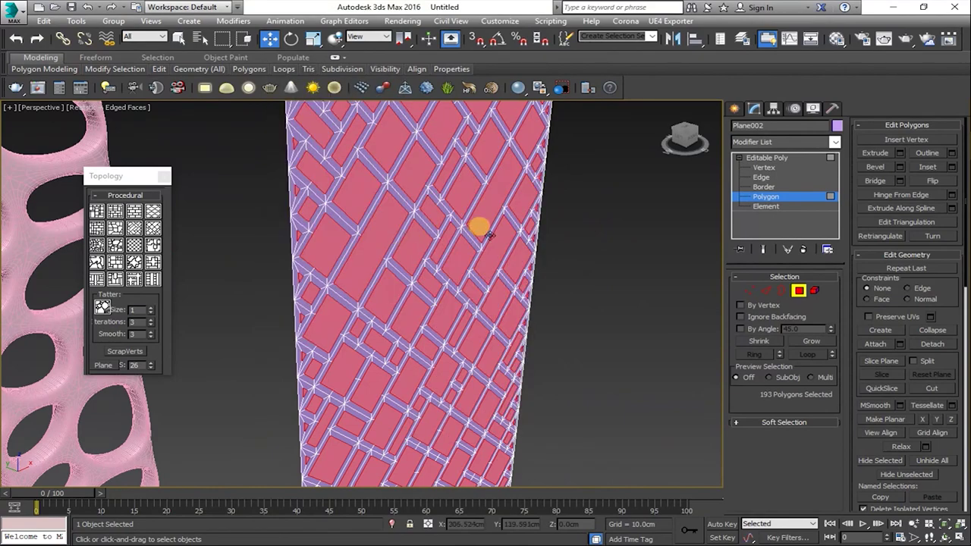
mouse_move(479, 227)
alt+middle_down()
mouse_move(506, 271)
mouse_move(497, 348)
alt+middle_up()
key(Delete)
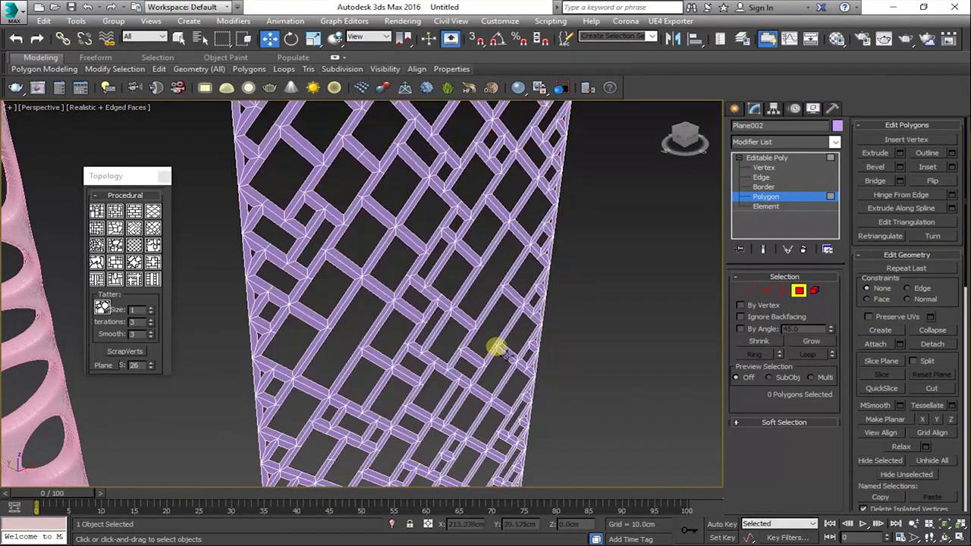
click(768, 158)
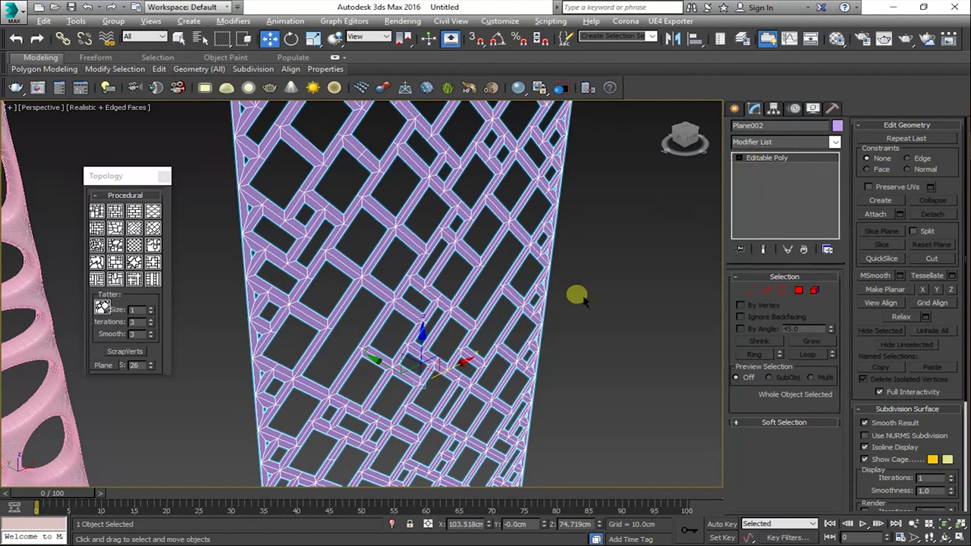
Select the purple lattice and add a Shell modifier.
scroll(562, 293, down, 4)
click(580, 262)
alt+middle_drag(574, 260, 568, 251)
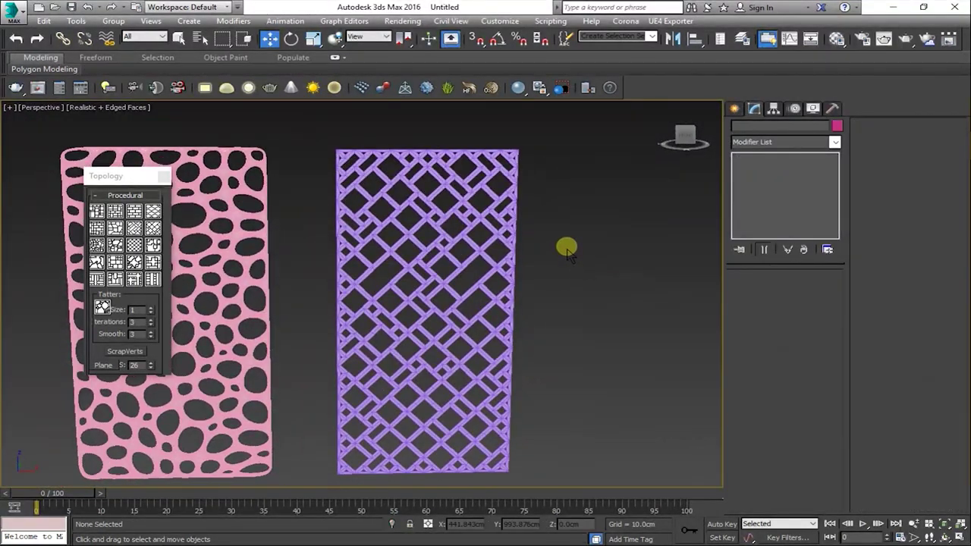
click(486, 312)
alt+middle_drag(485, 312, 504, 303)
click(786, 142)
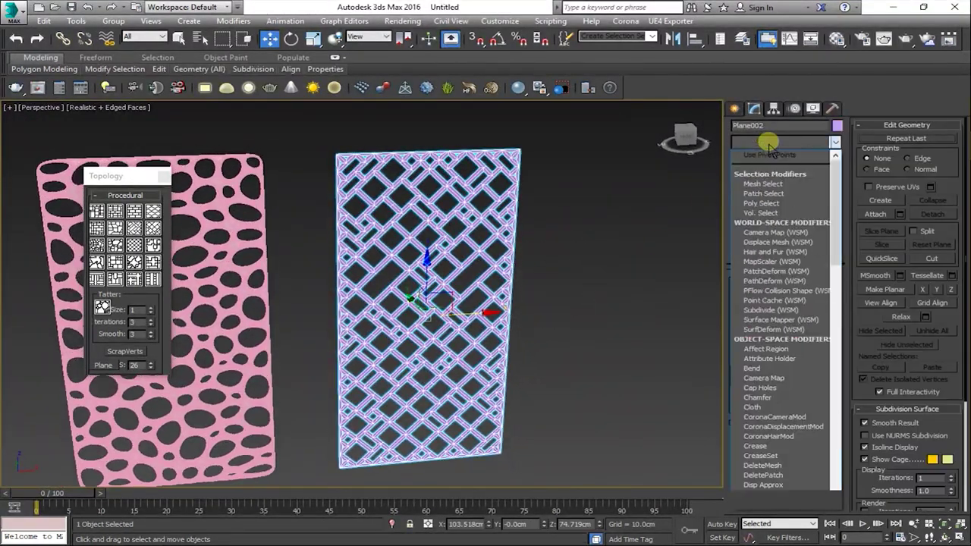
key(s)
scroll(766, 174, down, 1)
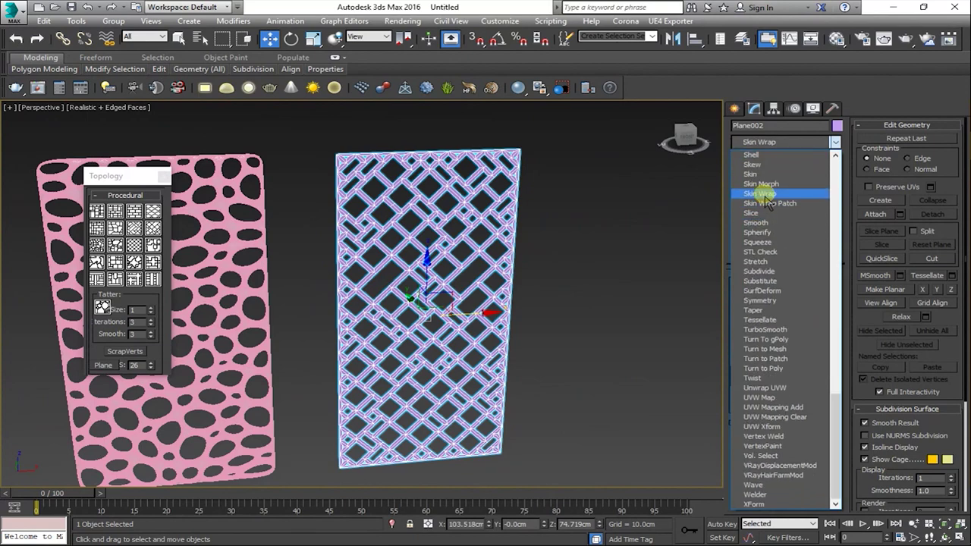
click(751, 155)
Orbit and zoom to inspect the thickened lattice from the front.
click(635, 288)
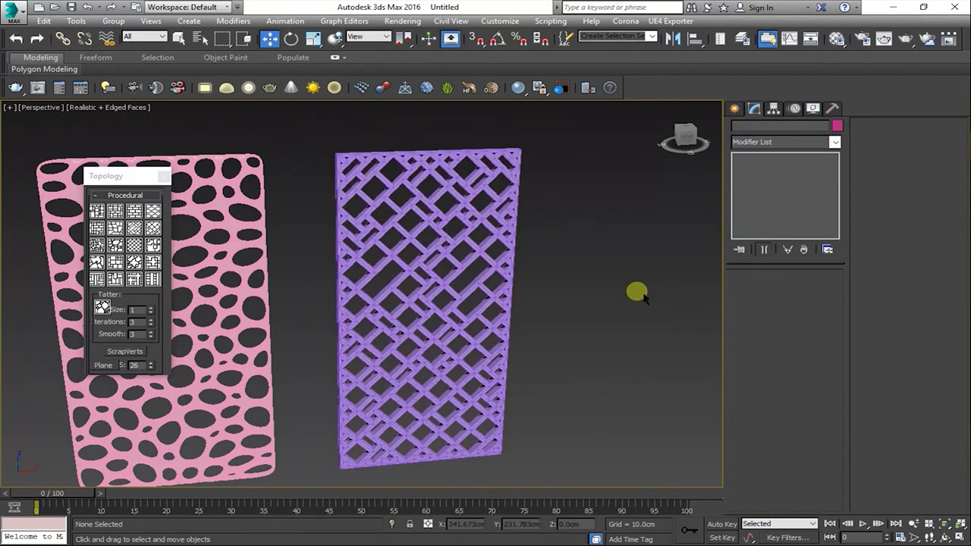
alt+middle_drag(635, 288, 569, 301)
scroll(433, 347, up, 5)
scroll(433, 314, down, 2)
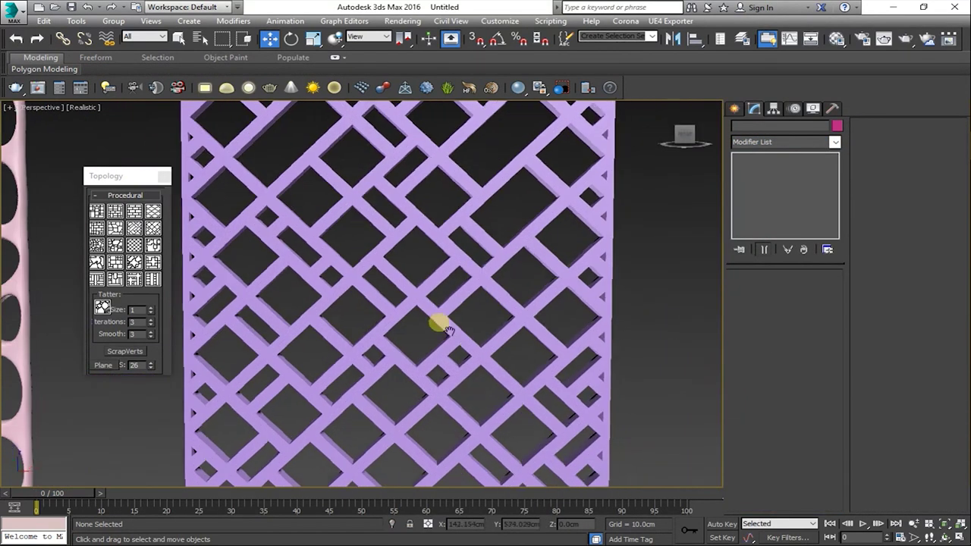
scroll(438, 279, down, 4)
mouse_move(437, 278)
alt+middle_down()
mouse_move(431, 323)
mouse_move(455, 358)
mouse_move(434, 336)
mouse_move(361, 342)
alt+middle_up()
Draw a 146.8 × 86.9 cm plane right of the lattice and show its grid edges.
key(f)
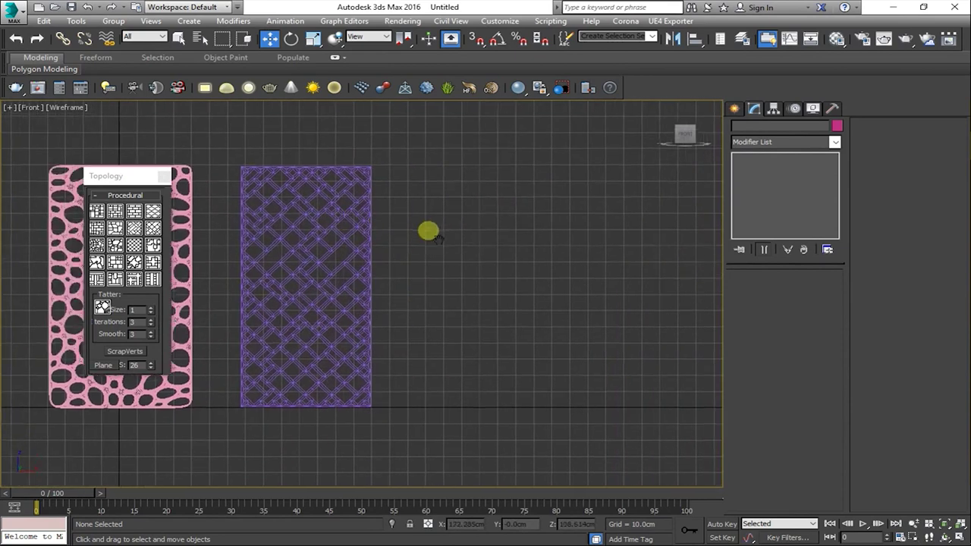
click(747, 111)
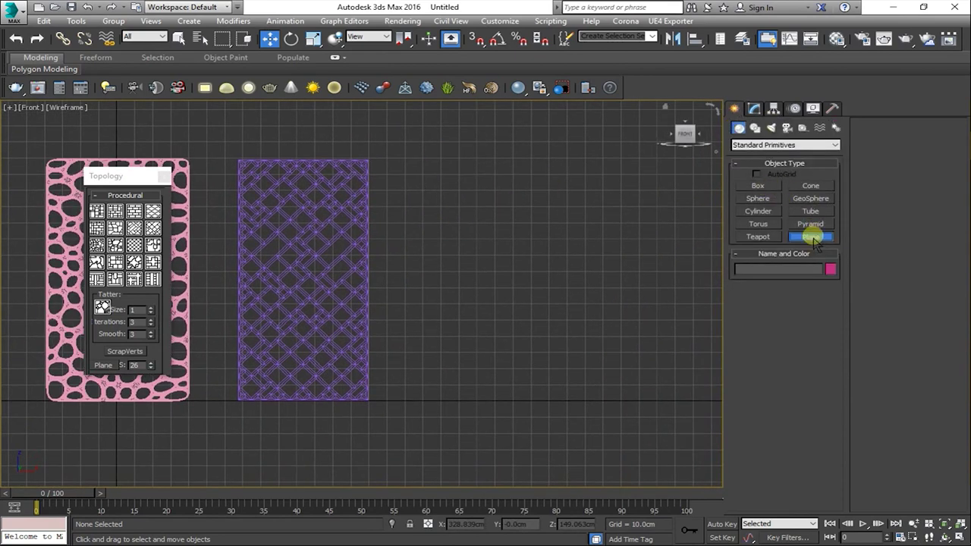
drag(414, 162, 573, 401)
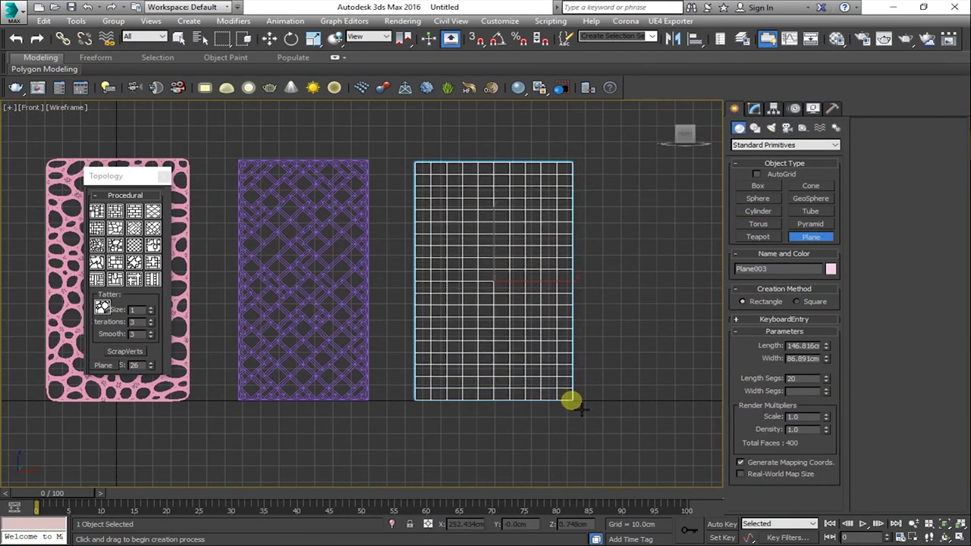
right_click(571, 402)
key(alt+w)
right_click(571, 402)
key(alt+w)
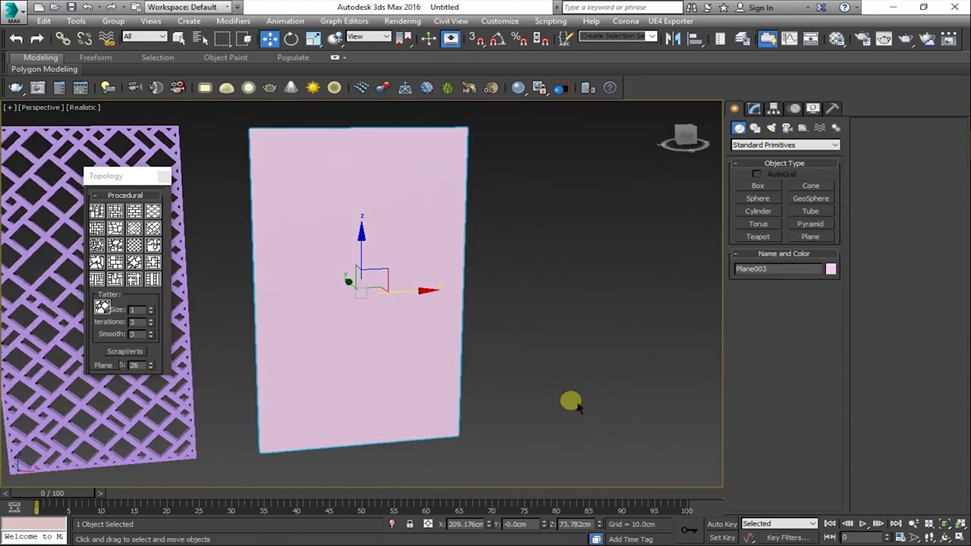
alt+middle_drag(577, 408, 496, 367)
key(F4)
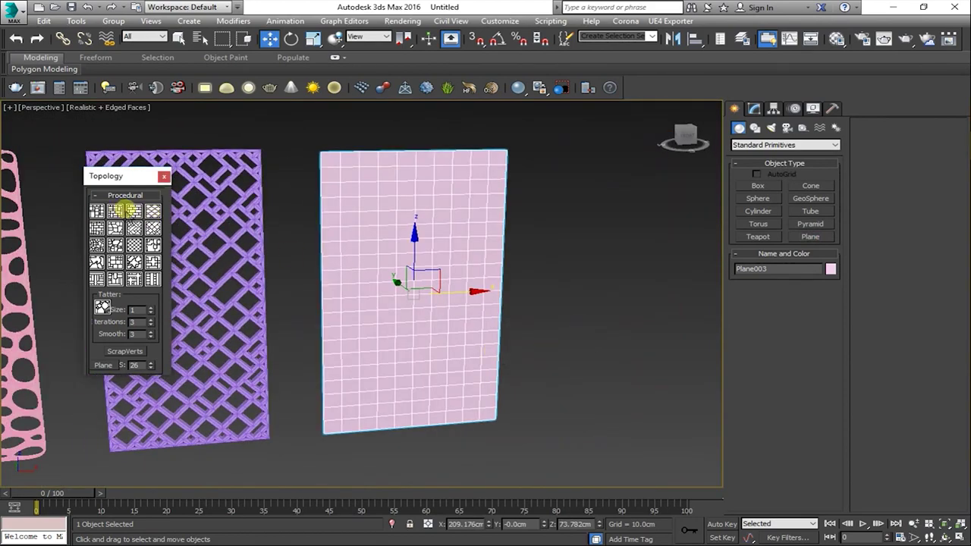
click(437, 230)
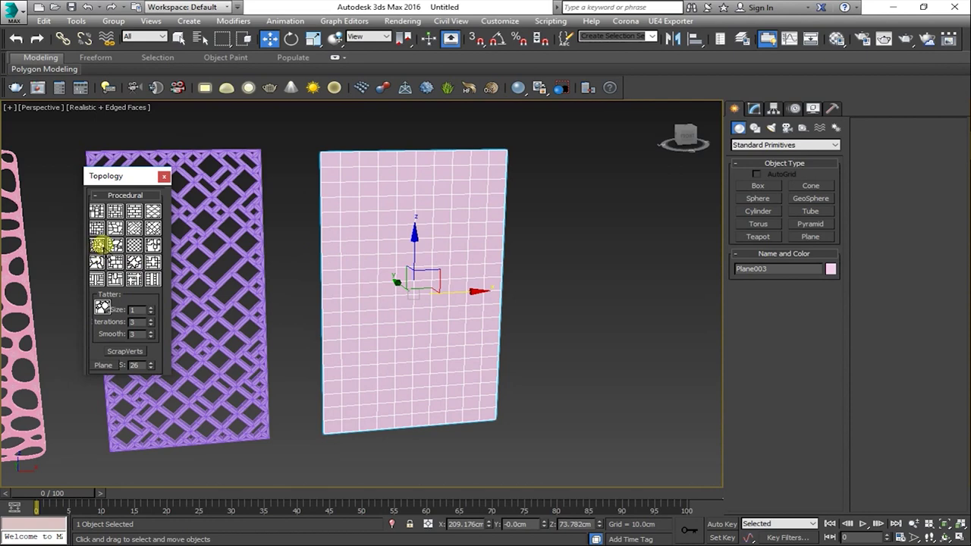
Convert Plane003 to Editable Poly and apply the staggered brick topology preset.
right_click(456, 236)
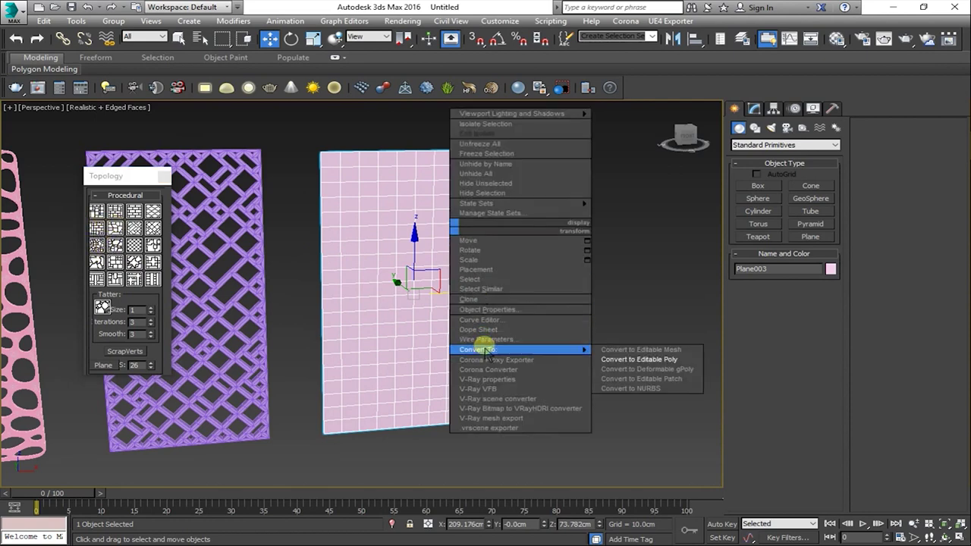
click(641, 359)
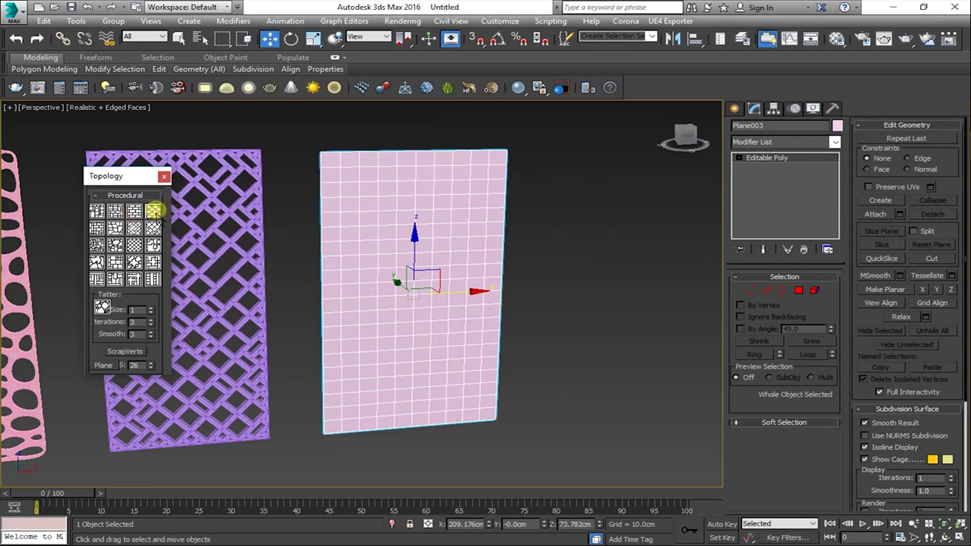
click(114, 211)
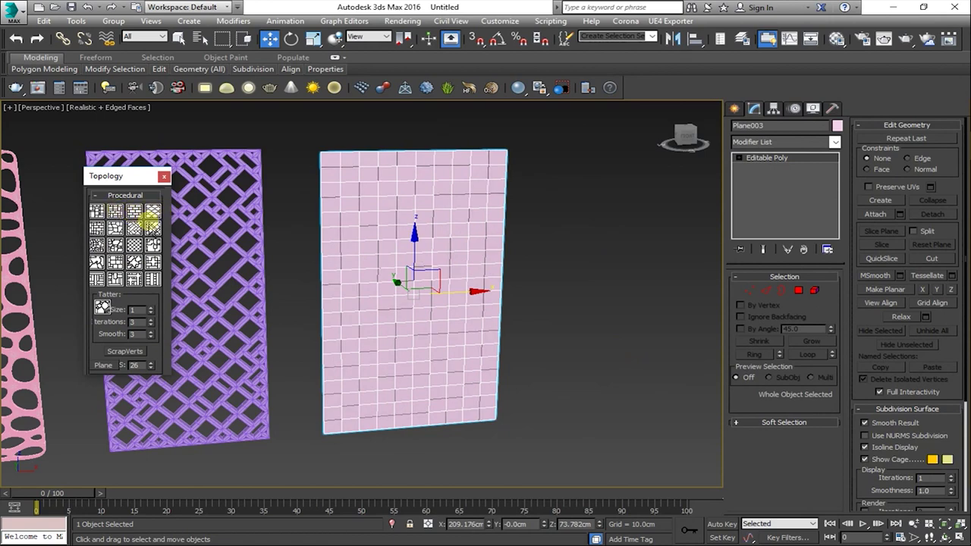
click(557, 262)
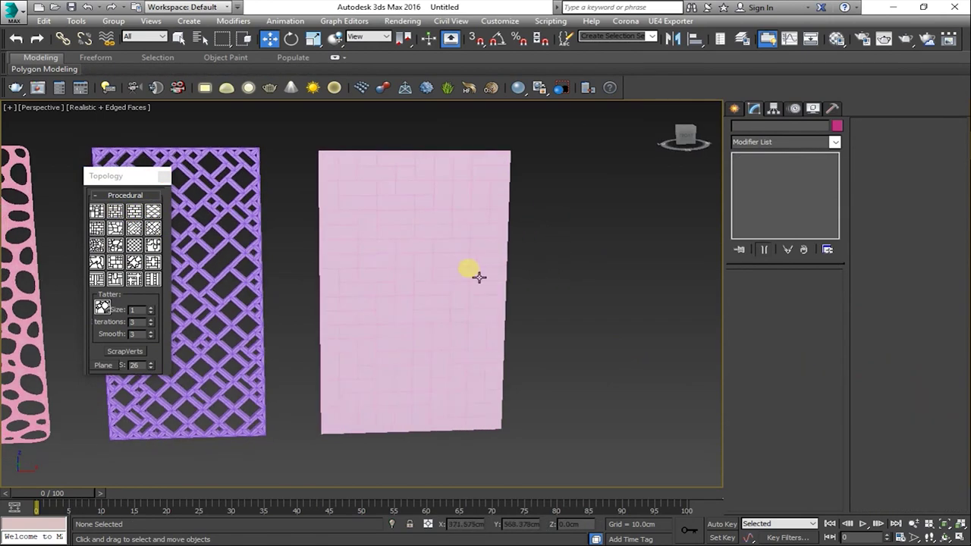
click(453, 271)
alt+middle_drag(473, 278, 477, 278)
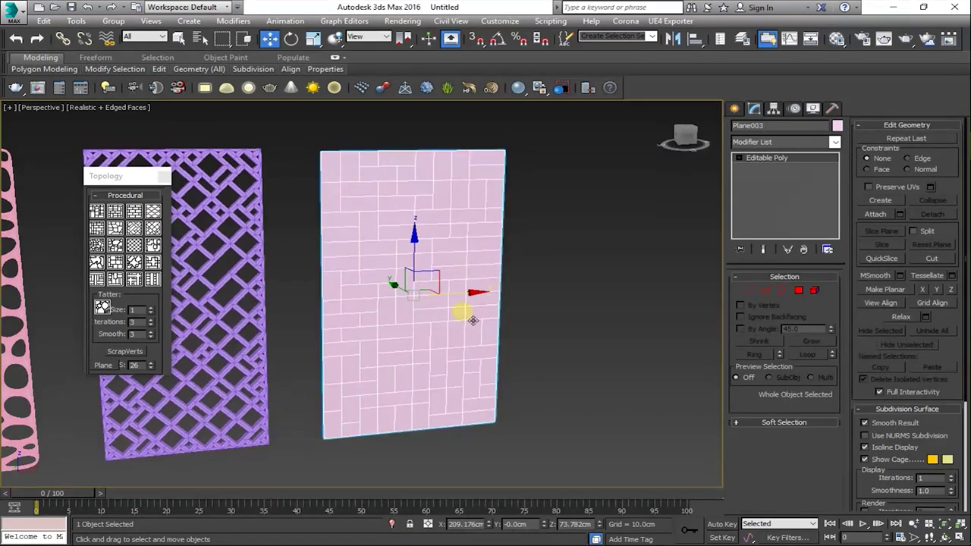
Inset all 111 brick polygons By Polygon at 1.0cm and delete their centres.
click(739, 157)
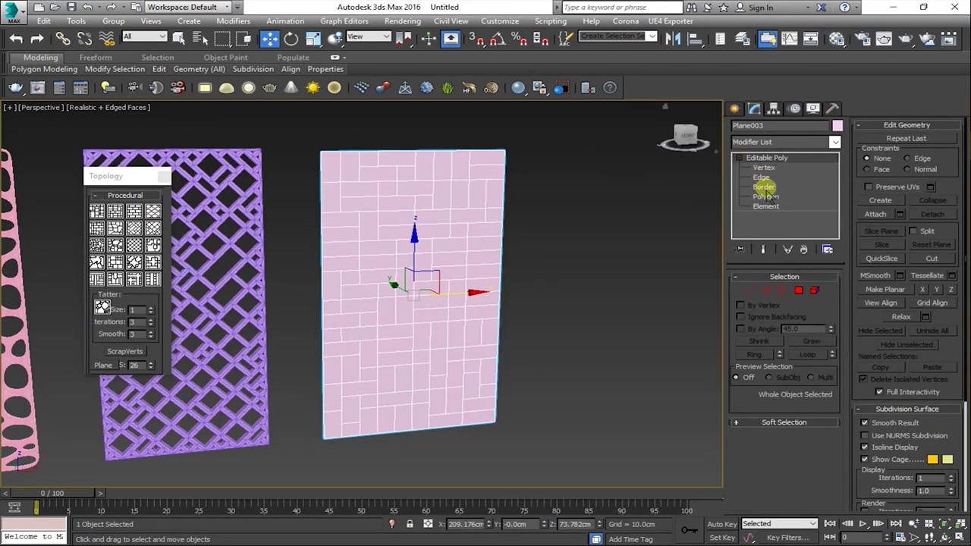
click(766, 197)
click(954, 168)
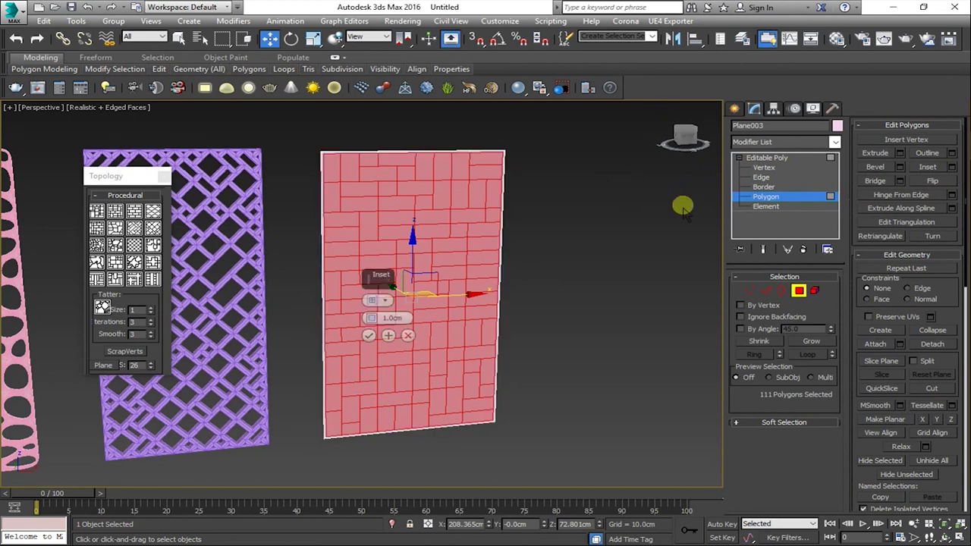
click(379, 300)
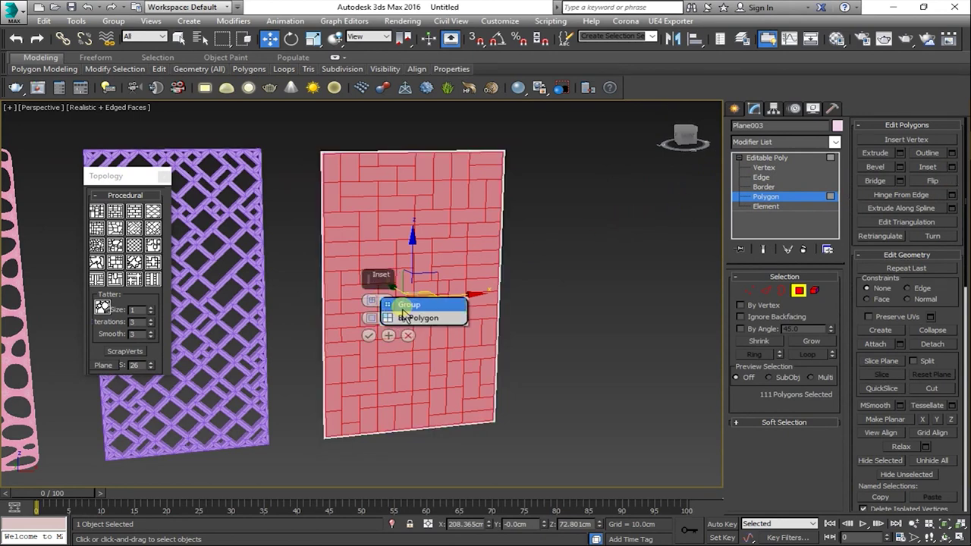
click(408, 319)
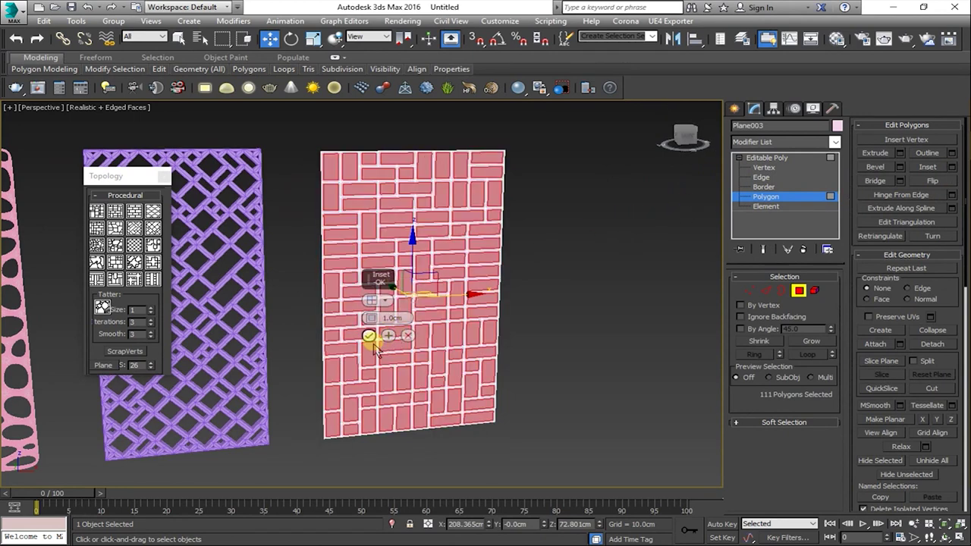
click(368, 336)
key(Delete)
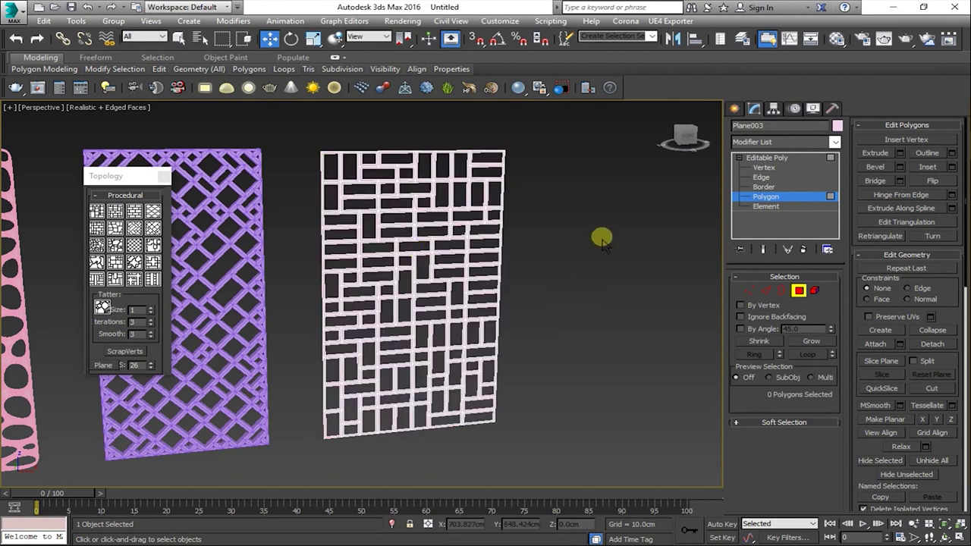
click(767, 158)
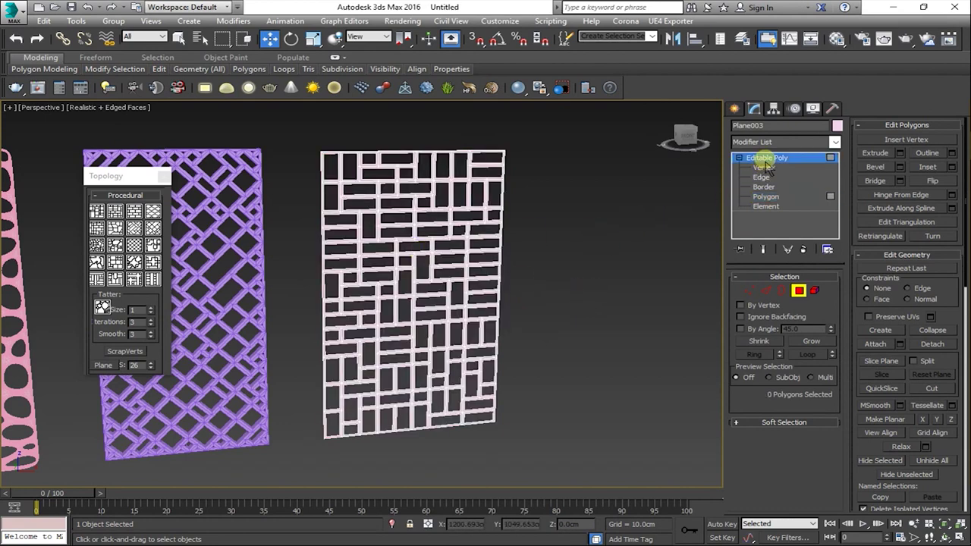
Add a Shell modifier to the brick lattice panel.
click(763, 142)
scroll(776, 156, down, 5)
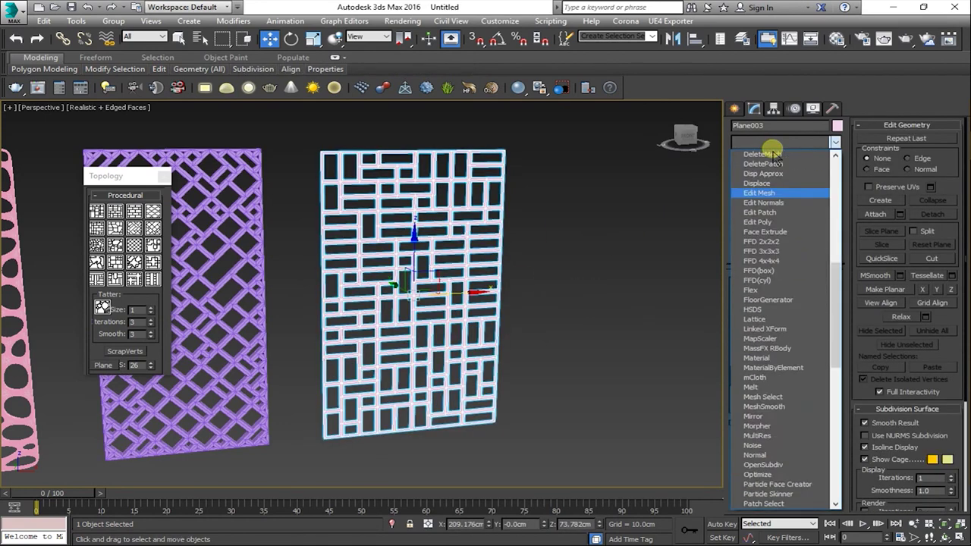
scroll(775, 175, down, 1)
click(766, 142)
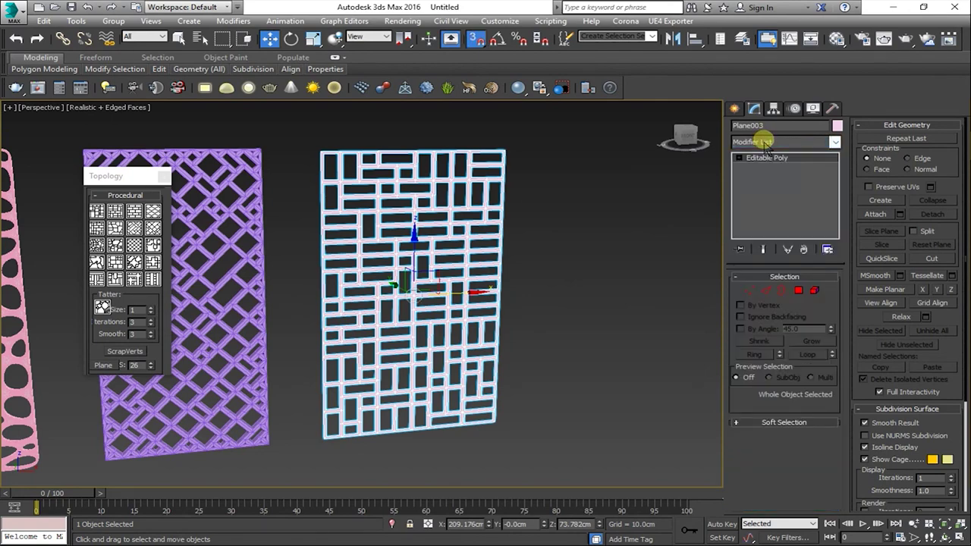
click(765, 141)
scroll(762, 228, down, 5)
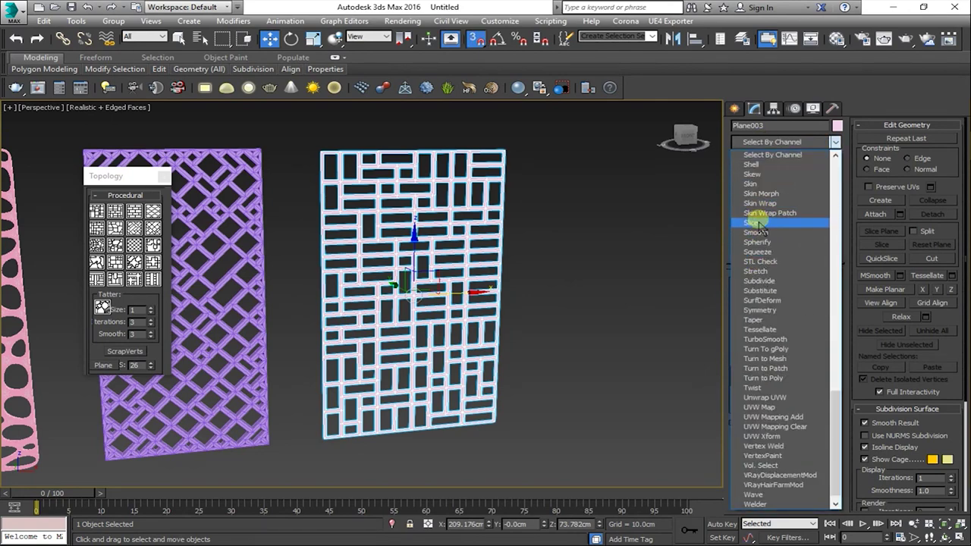
click(752, 164)
Turn off Edged Faces to view the three shaded panels head-on.
alt+middle_drag(549, 289, 523, 263)
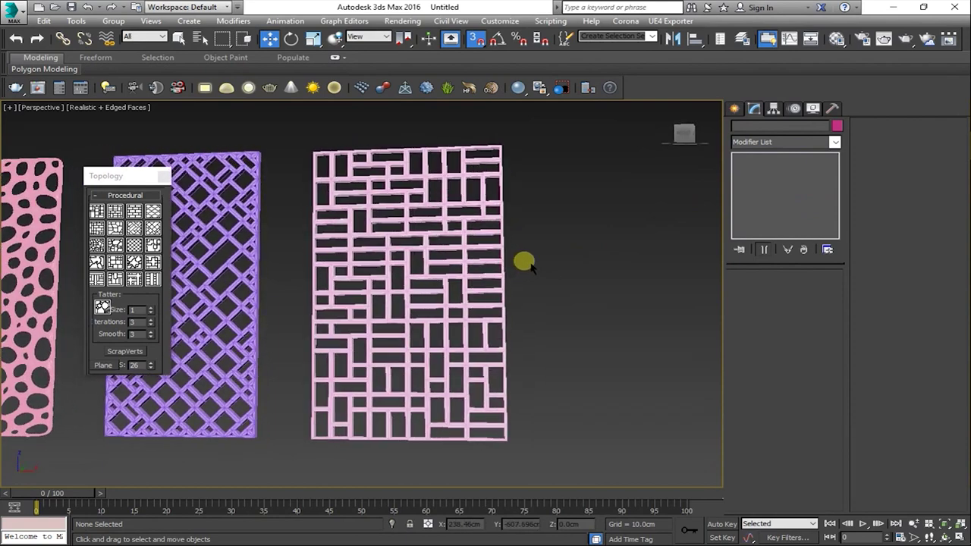
scroll(406, 329, up, 2)
scroll(395, 316, up, 2)
scroll(401, 318, down, 4)
mouse_move(403, 319)
alt+middle_down()
mouse_move(412, 334)
mouse_move(574, 330)
mouse_move(733, 342)
alt+middle_up()
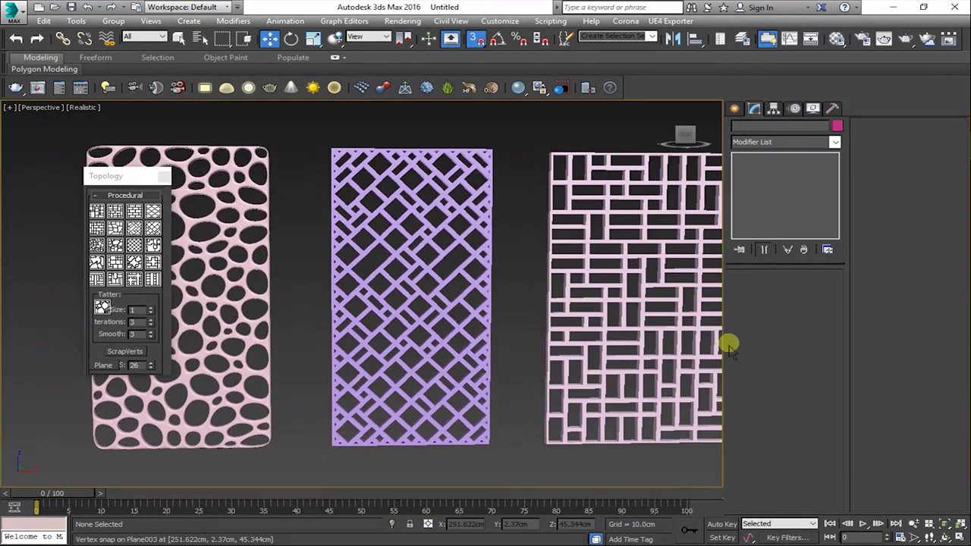
key(F4)
scroll(553, 302, down, 2)
Move the brick lattice panel slightly left to line up beside the others.
click(553, 301)
drag(642, 305, 628, 306)
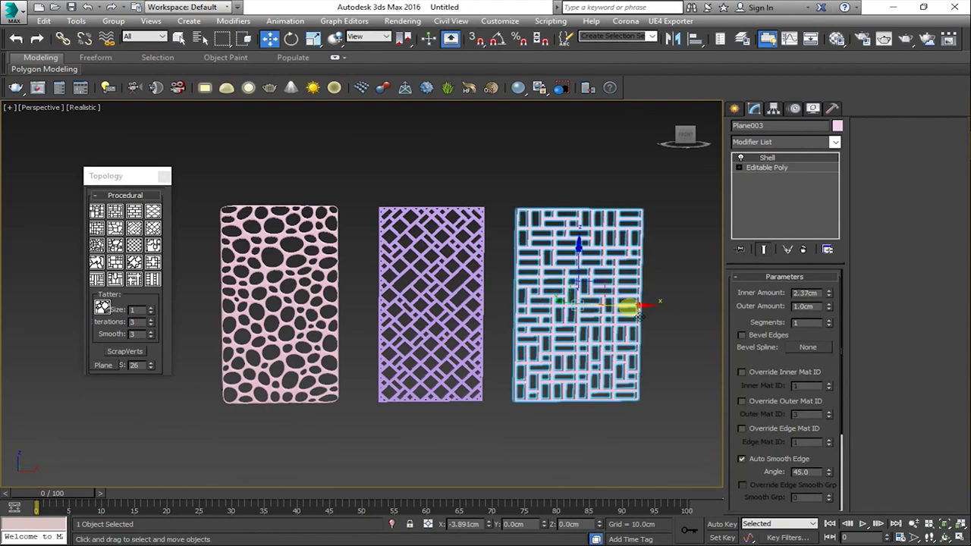
click(653, 285)
middle_drag(642, 282, 336, 336)
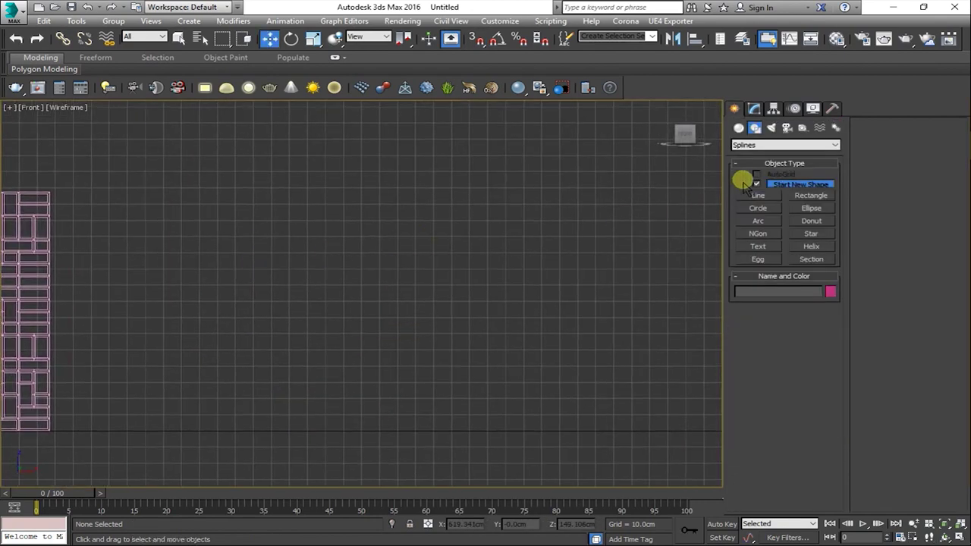
Draw a long thin plane, about 23.2 × 158.1 cm, in the Front view.
click(804, 196)
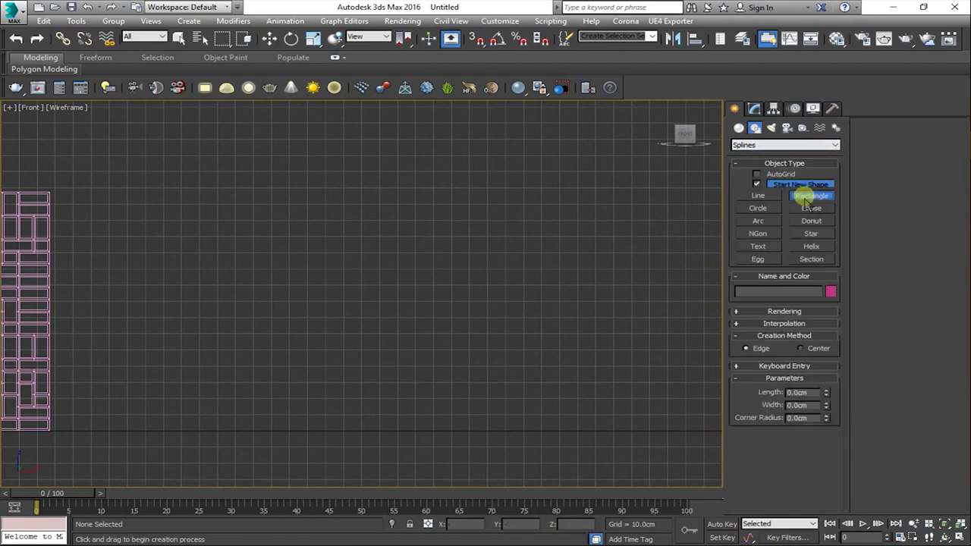
click(739, 129)
click(811, 236)
mouse_move(199, 230)
mouse_down()
mouse_move(493, 275)
mouse_move(468, 271)
mouse_move(485, 267)
mouse_up()
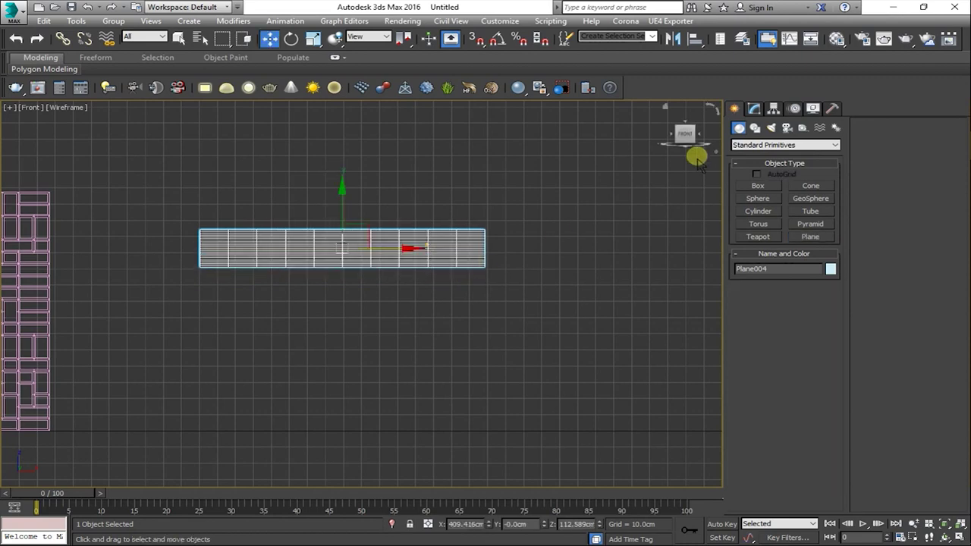
Set the plane to 3 length segments and 2 width segments.
click(754, 108)
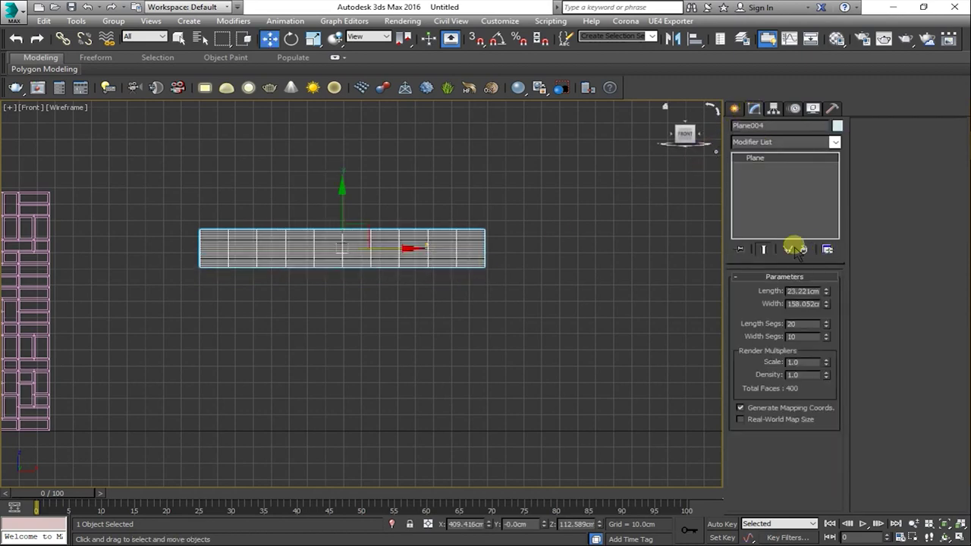
right_click(826, 324)
right_click(827, 336)
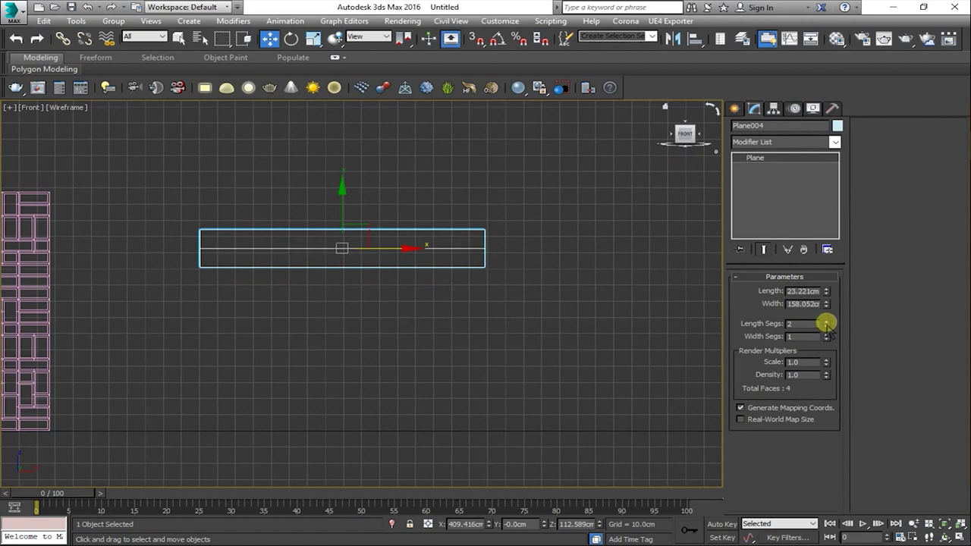
click(826, 322)
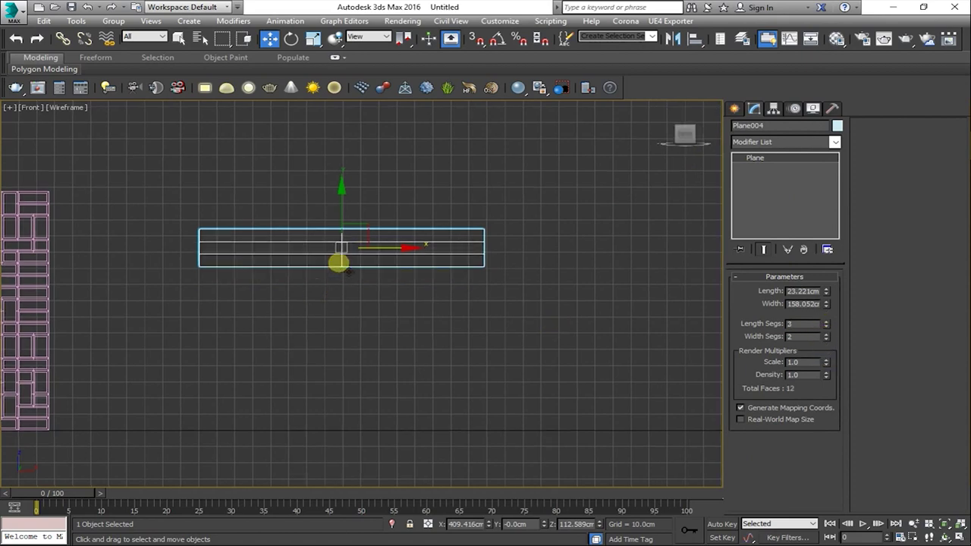
scroll(340, 262, up, 5)
right_click(367, 252)
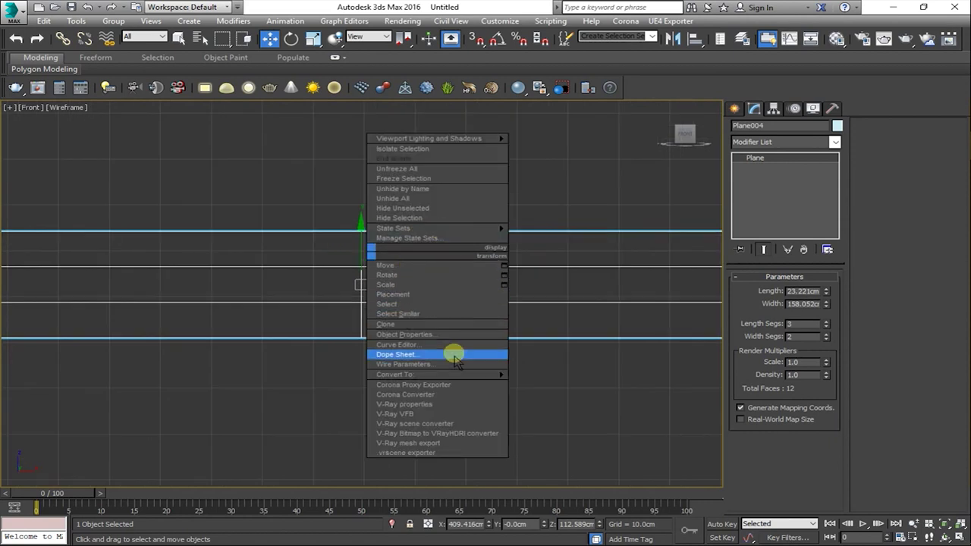
Convert Plane004 to Editable Poly and move its outer vertex columns to bend it into a V.
click(565, 384)
scroll(481, 319, down, 3)
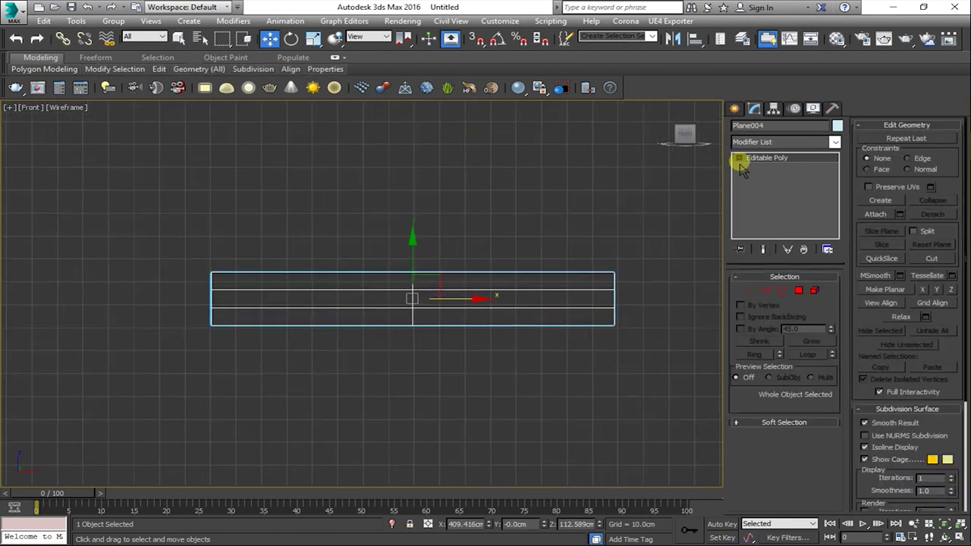
click(766, 168)
drag(660, 243, 559, 368)
ctrl+drag(220, 257, 144, 386)
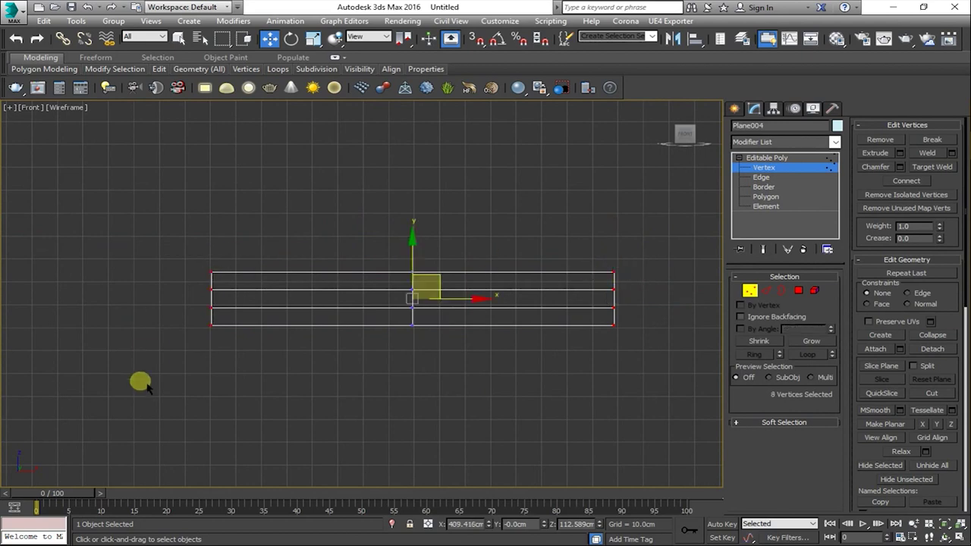
drag(422, 259, 423, 228)
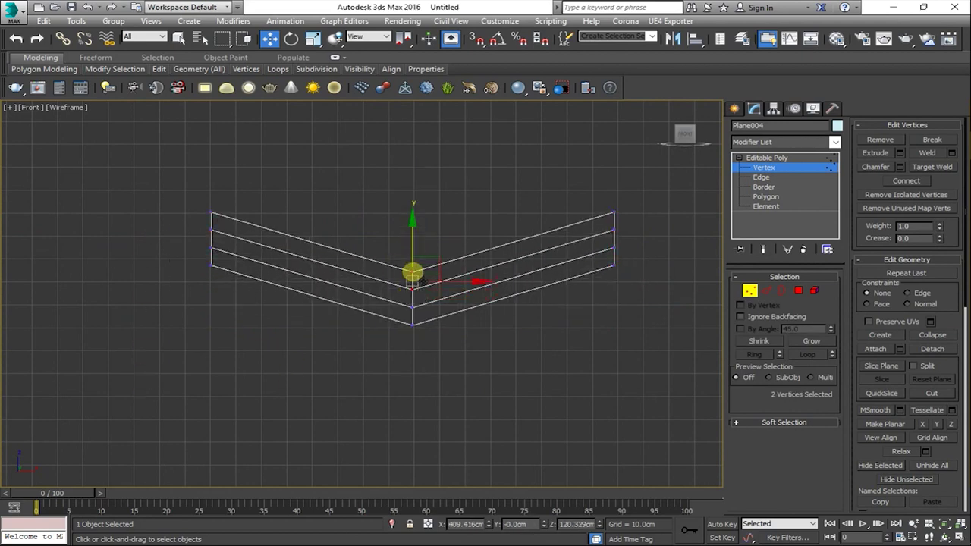
key(alt+w)
key(alt+w)
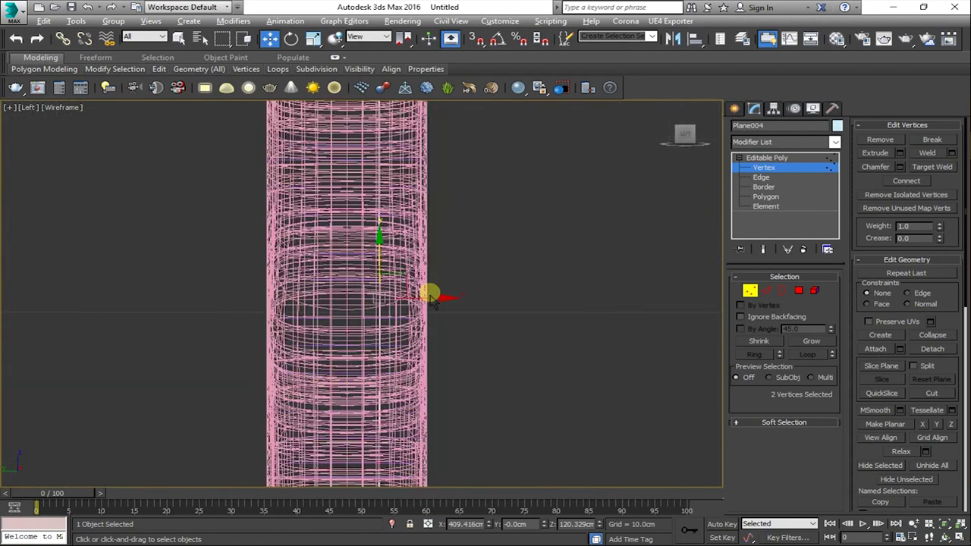
mouse_move(430, 298)
mouse_down()
mouse_move(509, 288)
mouse_move(397, 150)
mouse_up()
scroll(450, 296, down, 2)
drag(488, 358, 503, 364)
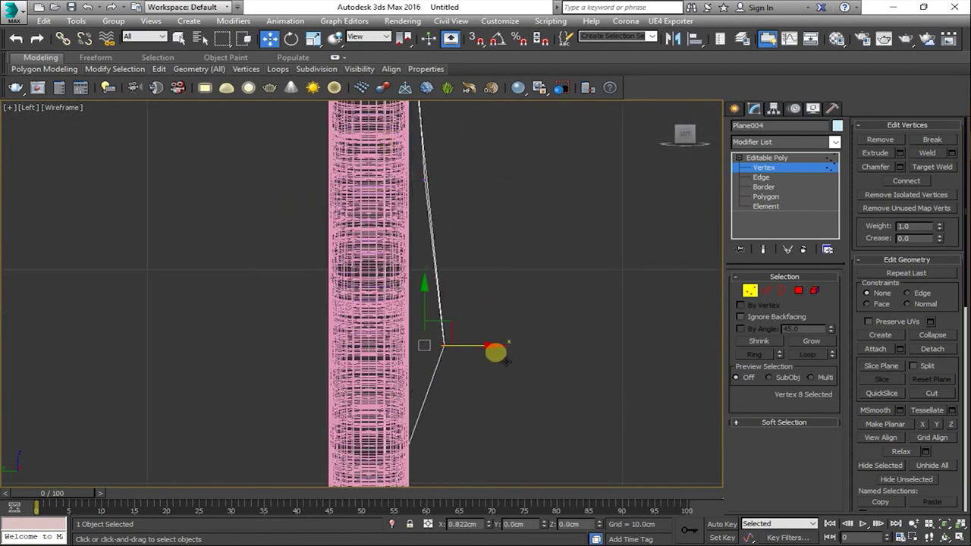
key(alt+w)
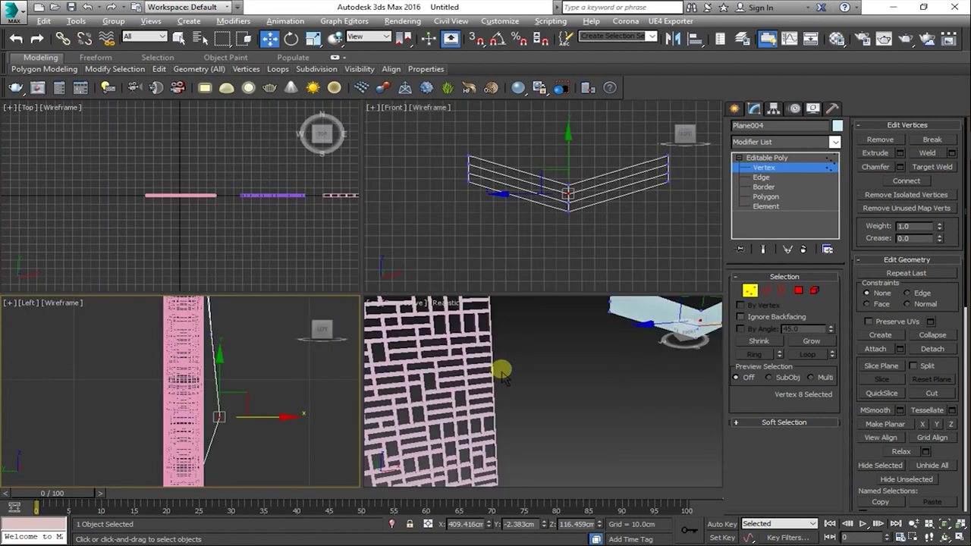
Select the vertices at the V's centre and shift them slightly.
key(alt+w)
scroll(607, 253, down, 5)
key(alt+w)
key(alt+w)
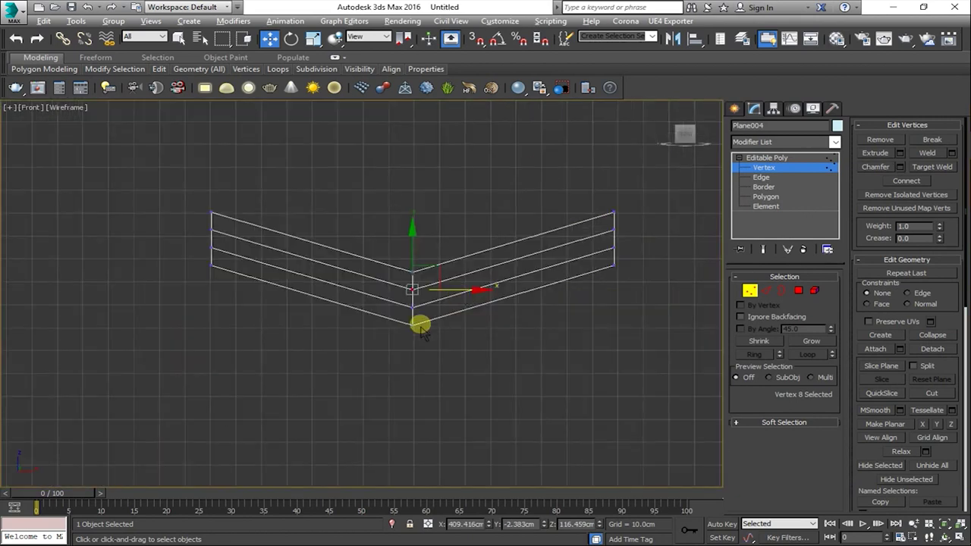
scroll(418, 311, up, 3)
drag(418, 293, 455, 202)
scroll(432, 302, down, 1)
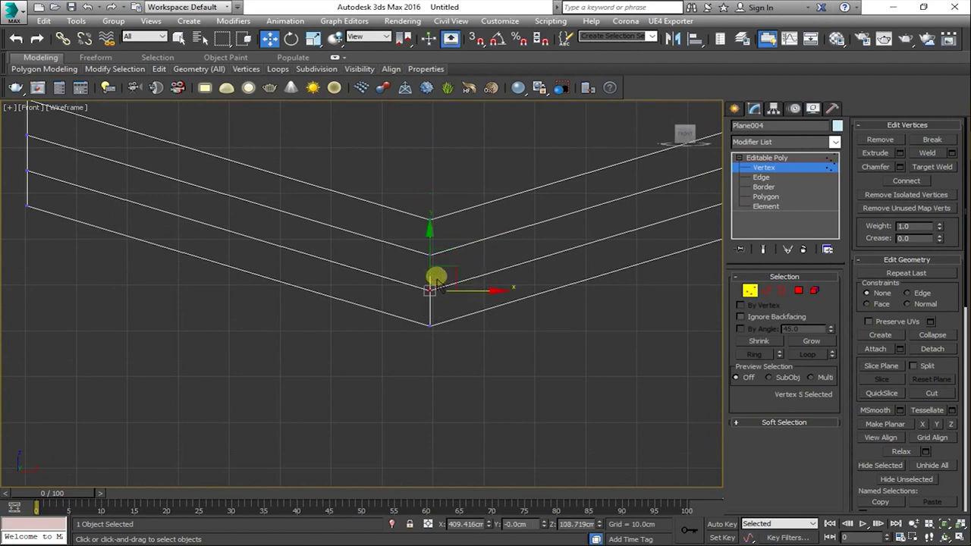
mouse_move(438, 283)
mouse_down()
mouse_move(429, 233)
mouse_move(433, 261)
mouse_up()
Change the Perspective view from Realistic to plain Shaded display.
key(alt+w)
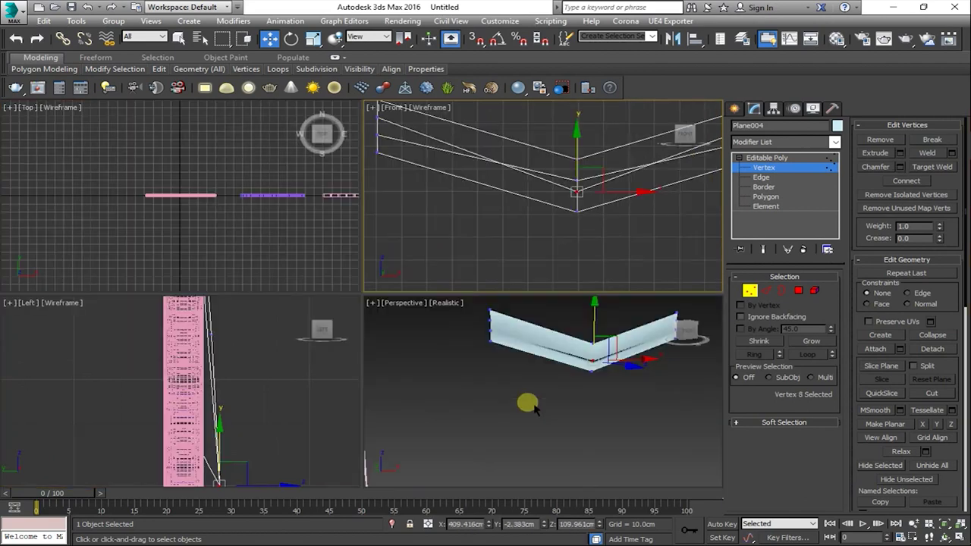
key(alt+w)
scroll(531, 406, up, 5)
mouse_move(527, 403)
alt+middle_down()
mouse_move(494, 329)
mouse_move(533, 357)
mouse_move(460, 351)
mouse_move(544, 332)
mouse_move(558, 353)
alt+middle_up()
scroll(494, 333, up, 2)
scroll(531, 345, up, 2)
scroll(545, 332, down, 6)
scroll(602, 368, up, 6)
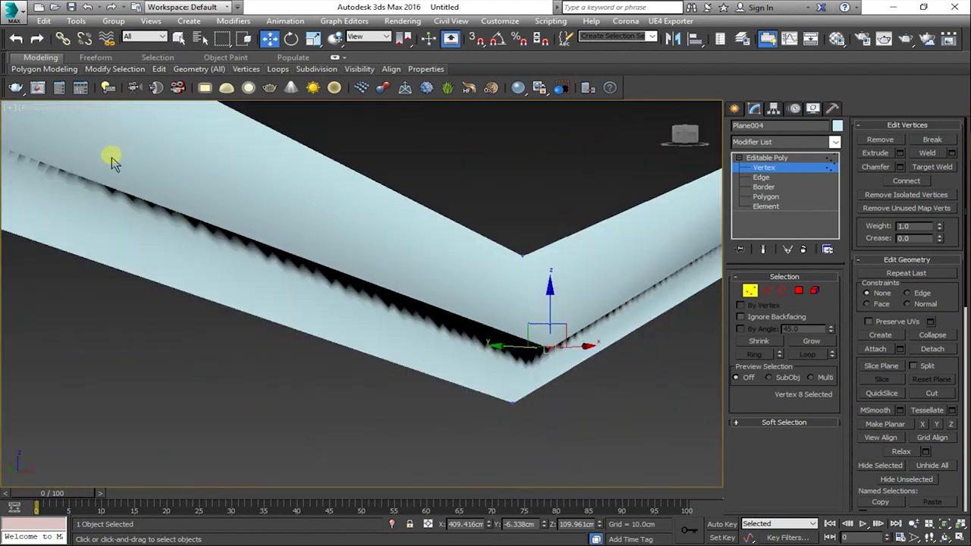
click(82, 109)
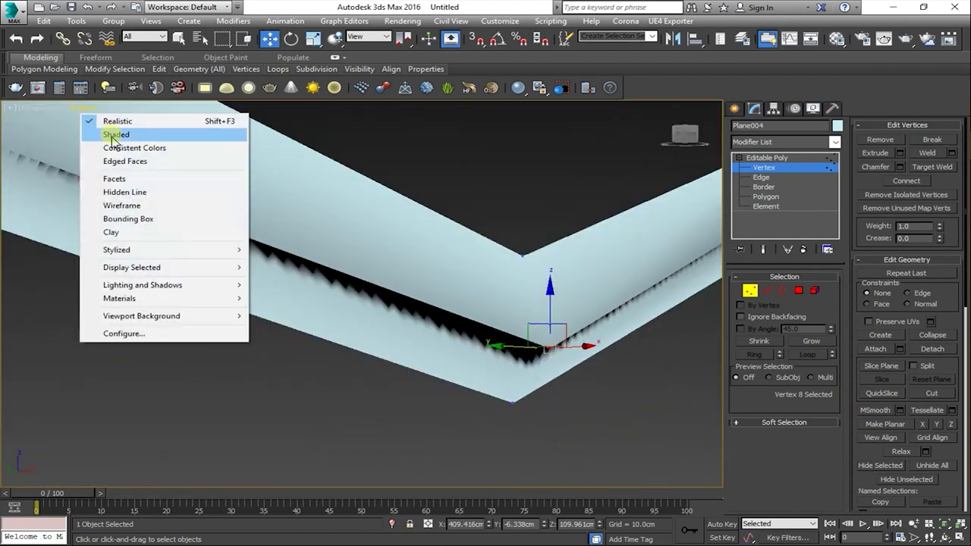
click(152, 137)
scroll(489, 326, down, 4)
alt+middle_drag(464, 321, 427, 311)
scroll(516, 256, up, 3)
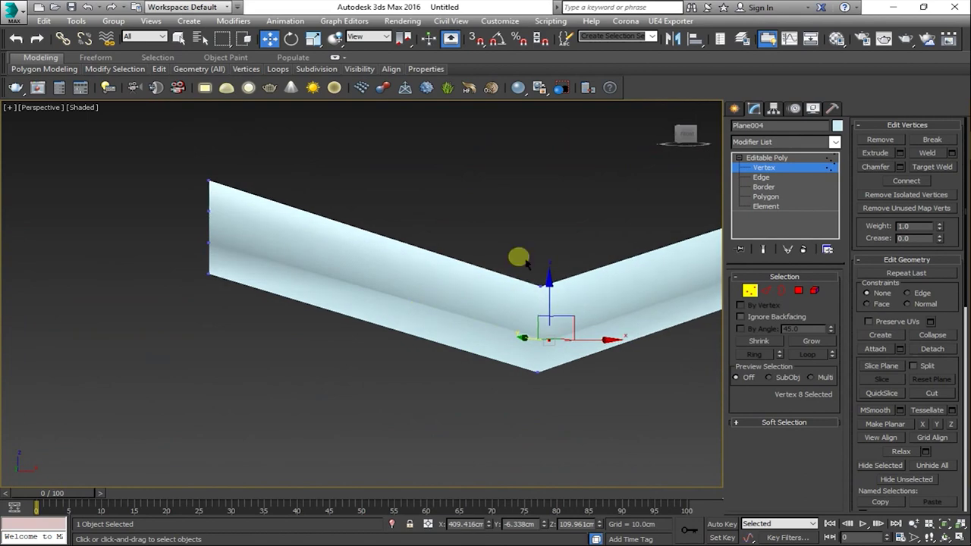
key(f)
mouse_move(482, 252)
middle_down()
mouse_move(205, 297)
mouse_move(136, 319)
middle_up()
Raise the left and right end vertices in the Front view so the arms angle up more.
mouse_move(137, 319)
mouse_down()
mouse_move(195, 260)
mouse_move(183, 218)
mouse_up()
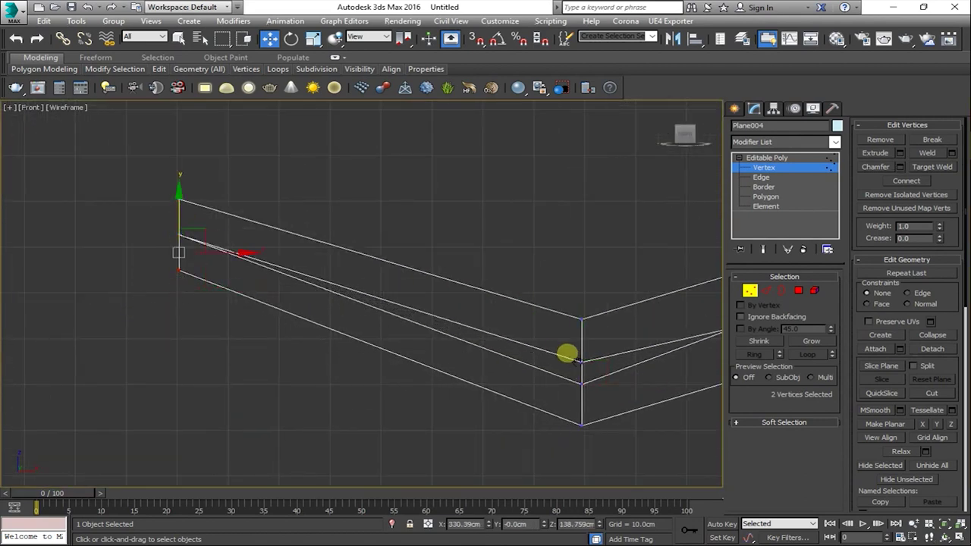
middle_drag(567, 351, 616, 320)
ctrl+drag(618, 323, 595, 260)
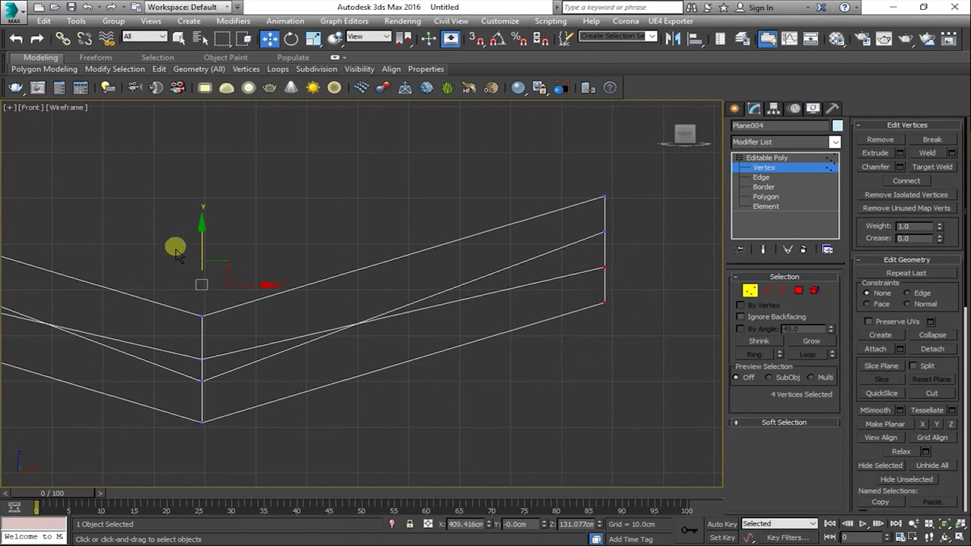
drag(209, 248, 217, 206)
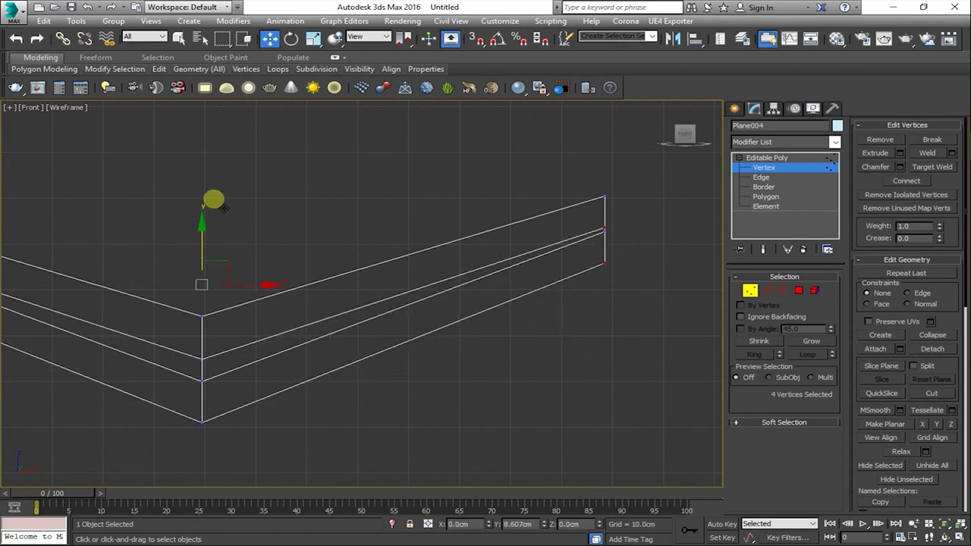
key(alt+w)
key(alt+w)
alt+middle_drag(496, 367, 544, 367)
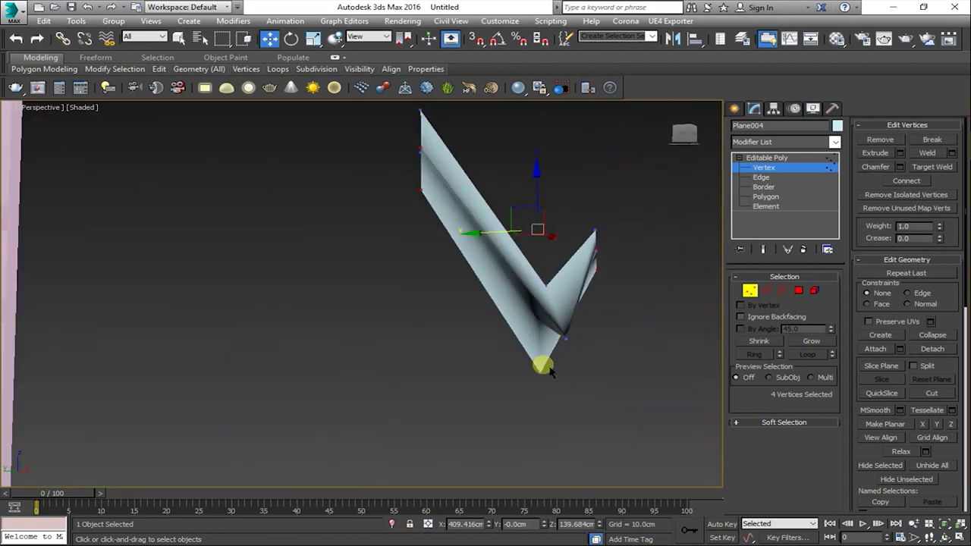
click(634, 324)
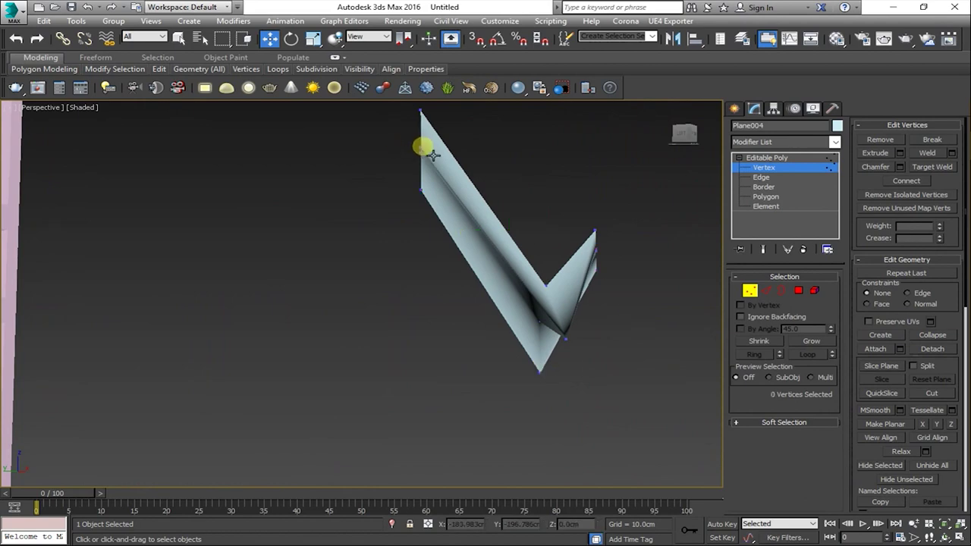
Select four vertices at the strip's end and shift them slightly in depth.
drag(403, 103, 447, 201)
alt+middle_drag(626, 273, 571, 265)
key(f)
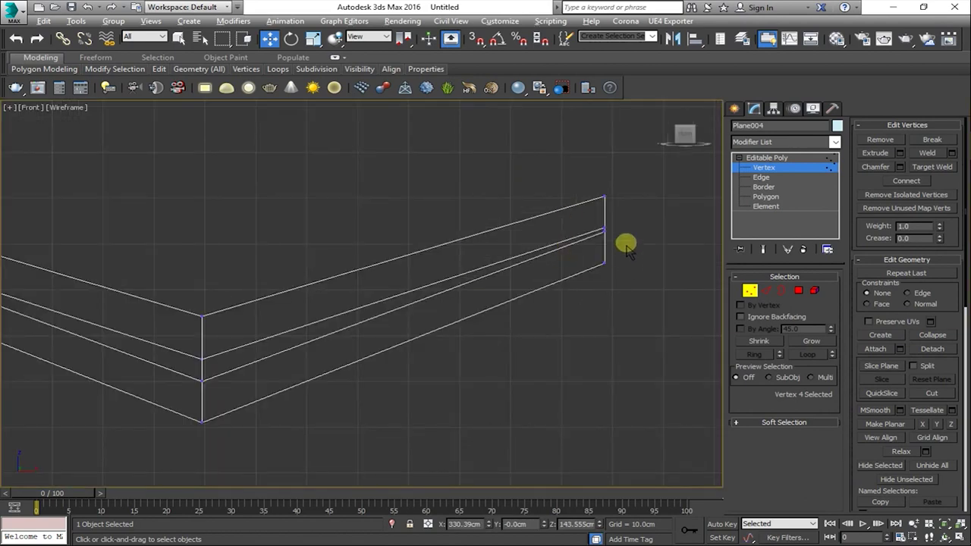
click(604, 229)
key(alt+w)
key(alt+w)
mouse_move(581, 354)
alt+middle_down()
mouse_move(654, 362)
mouse_move(319, 306)
alt+middle_up()
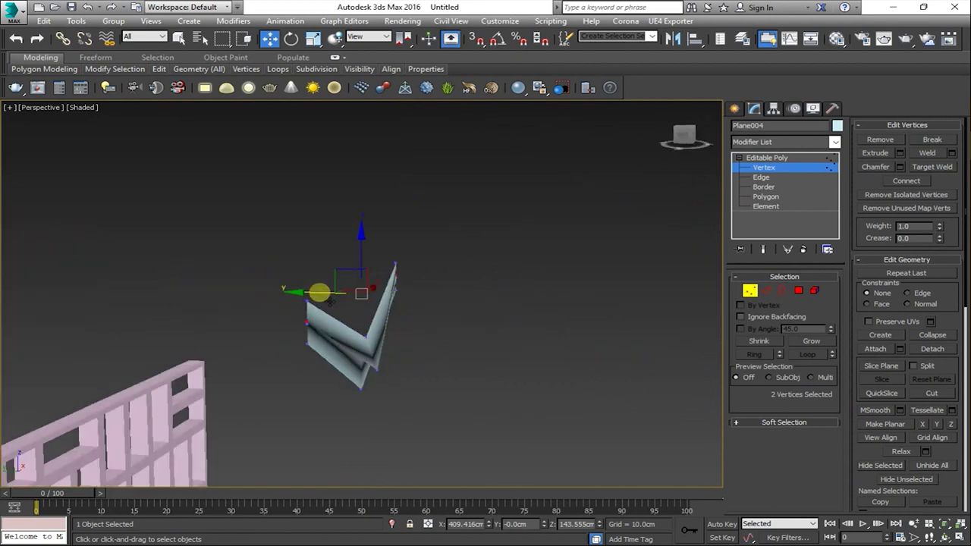
drag(319, 293, 324, 293)
mouse_move(314, 288)
alt+middle_down()
mouse_move(346, 347)
mouse_move(360, 334)
alt+middle_up()
scroll(362, 337, up, 3)
drag(319, 250, 319, 258)
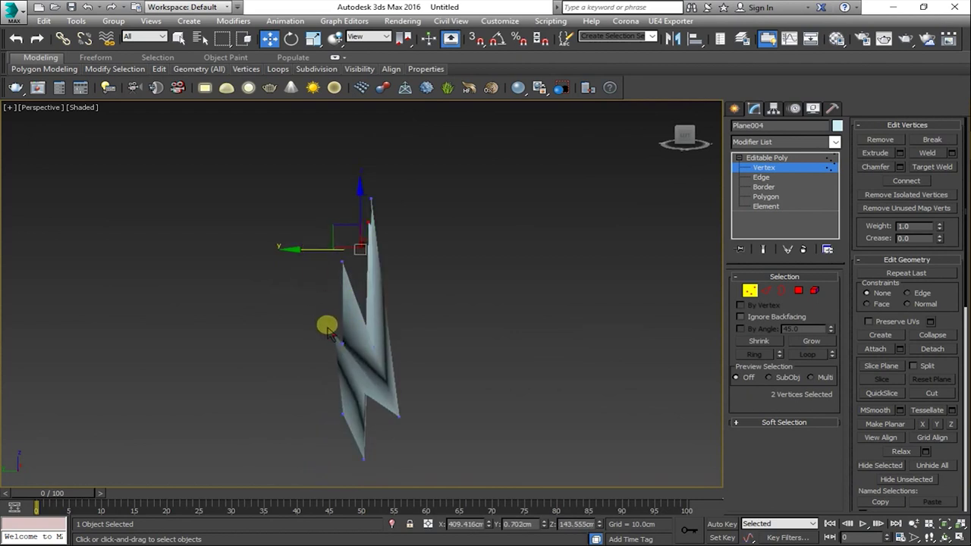
ctrl+click(328, 331)
alt+middle_drag(433, 329, 516, 282)
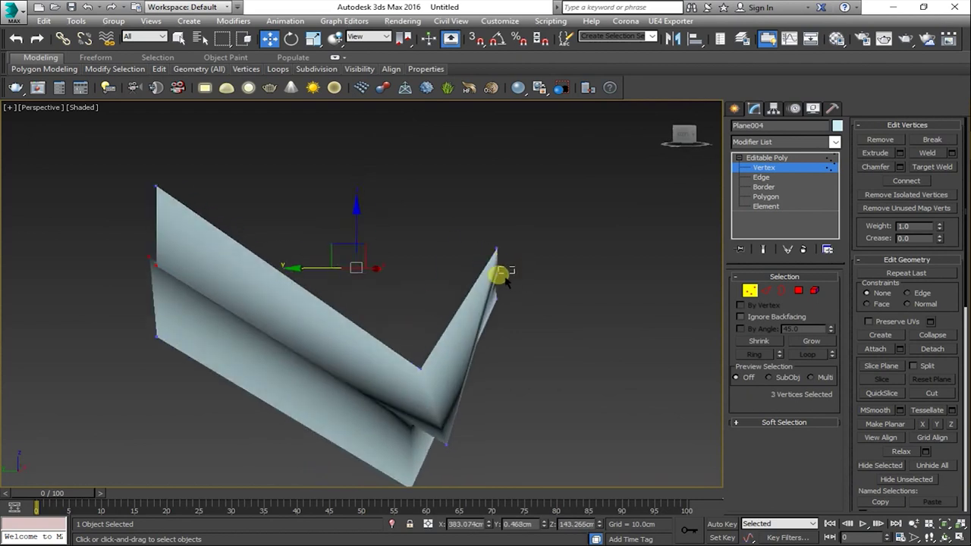
ctrl+click(501, 277)
In the Top view, push the selected vertices back to bow the strip in plan.
key(alt+w)
middle_click(308, 221)
key(alt+w)
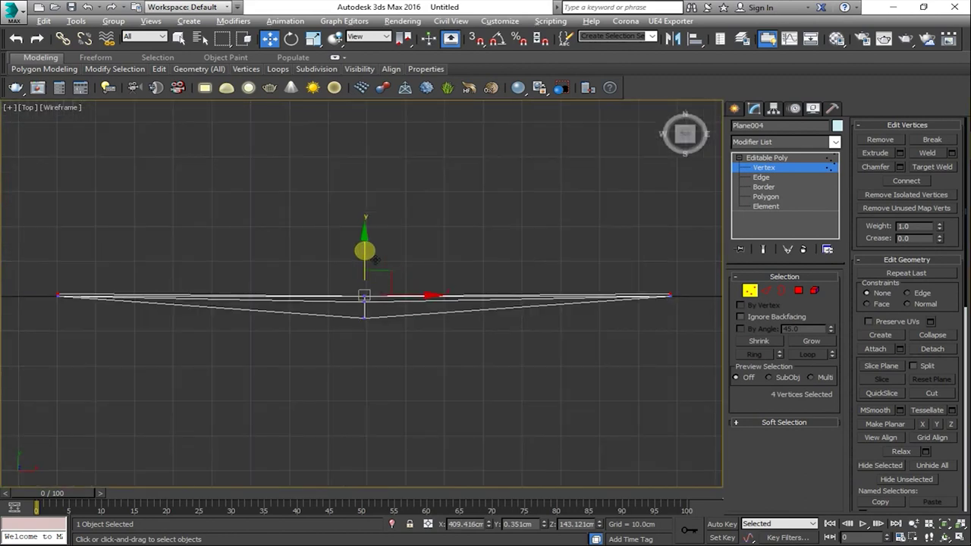
drag(374, 260, 361, 263)
scroll(657, 317, up, 5)
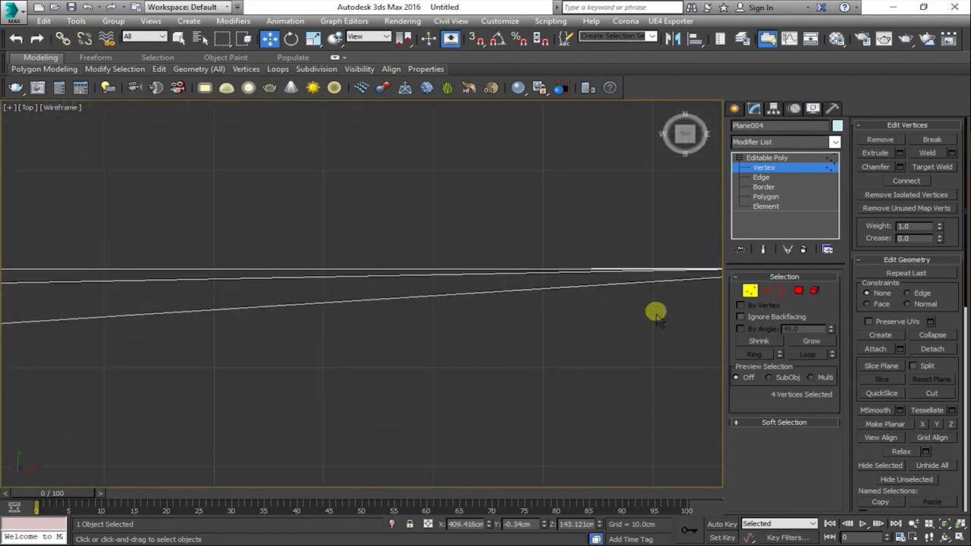
drag(657, 317, 473, 245)
key(s)
key(alt+w)
middle_click(565, 360)
key(alt+w)
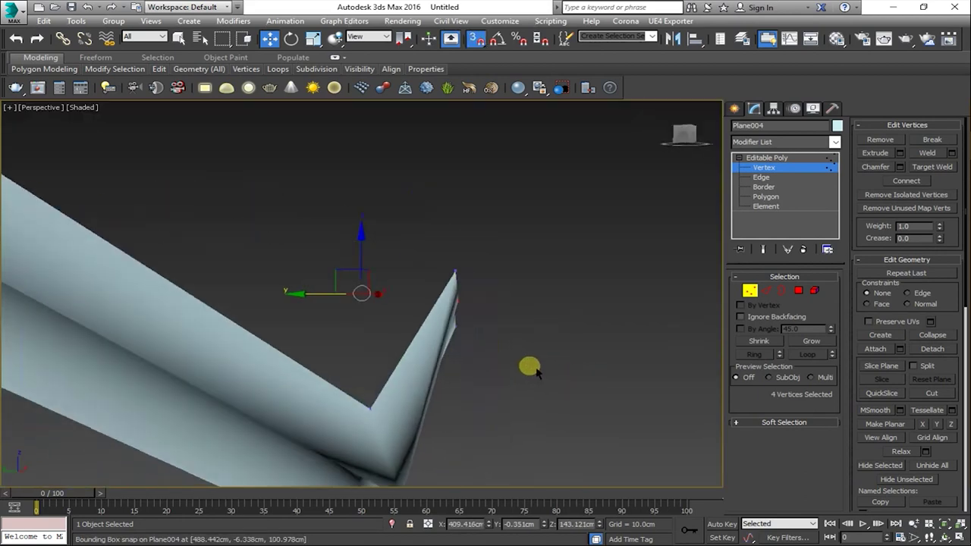
alt+middle_drag(529, 367, 680, 267)
Exit vertex editing and reselect Plane004 in the maximized Front view.
click(768, 176)
click(629, 262)
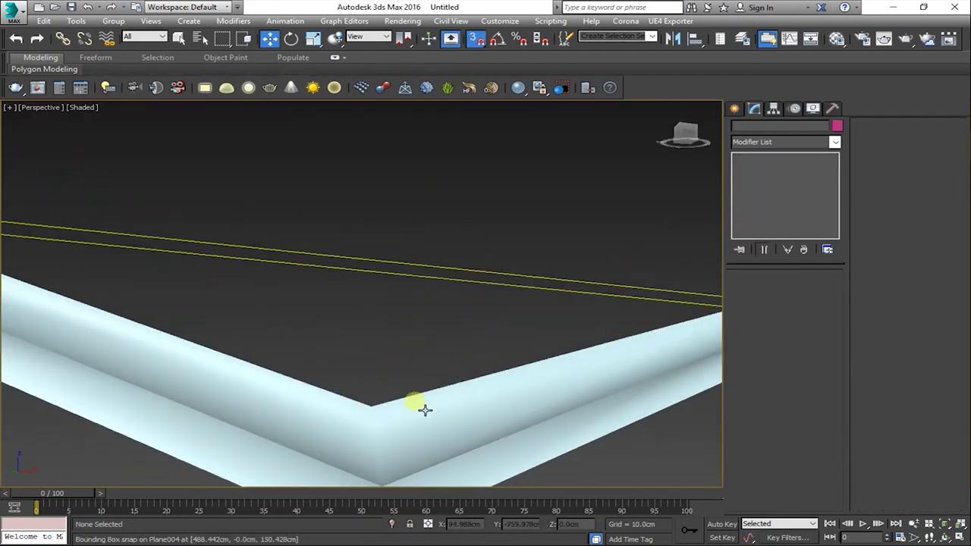
alt+middle_drag(403, 347, 364, 353)
click(374, 362)
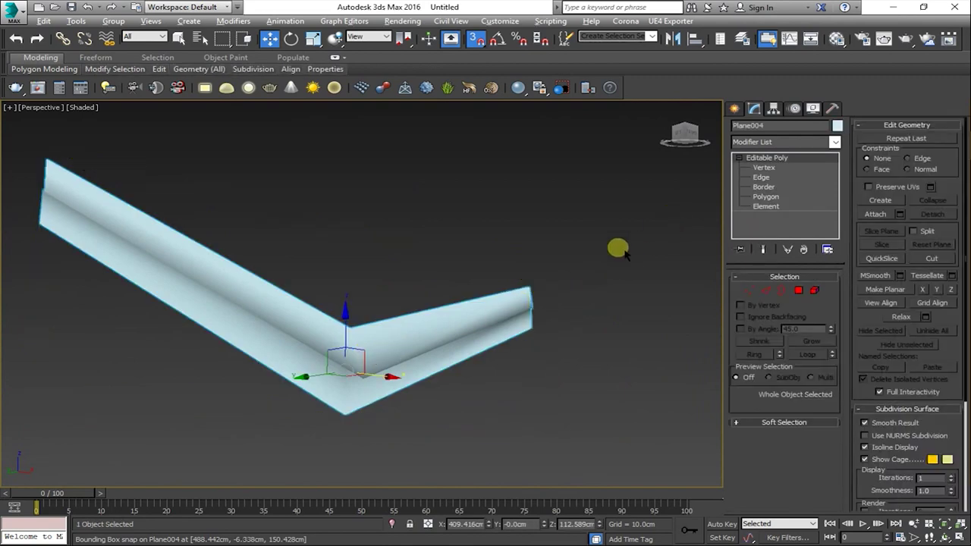
key(alt+w)
key(alt+w)
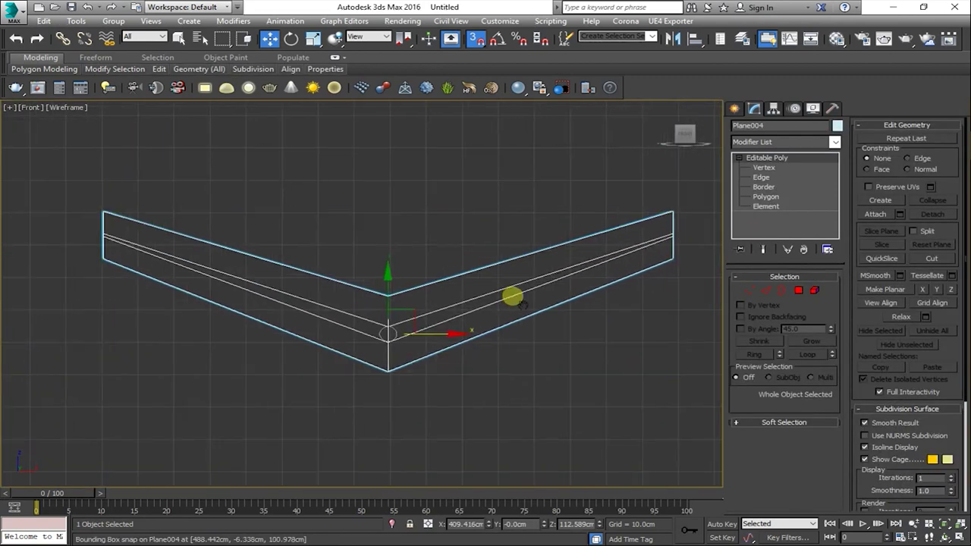
Connect the edge ring at the strip's right end with 2 segments, Pinch 58.
click(761, 177)
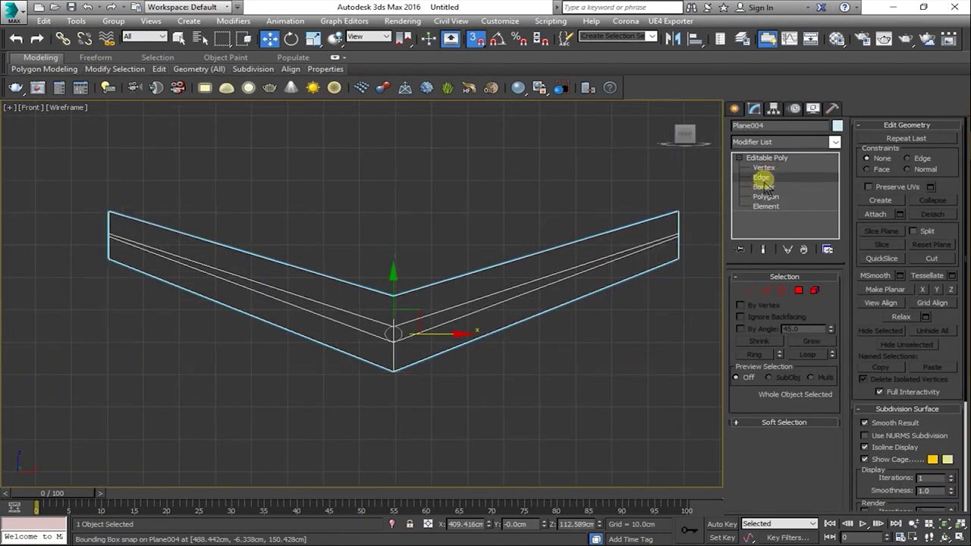
click(678, 227)
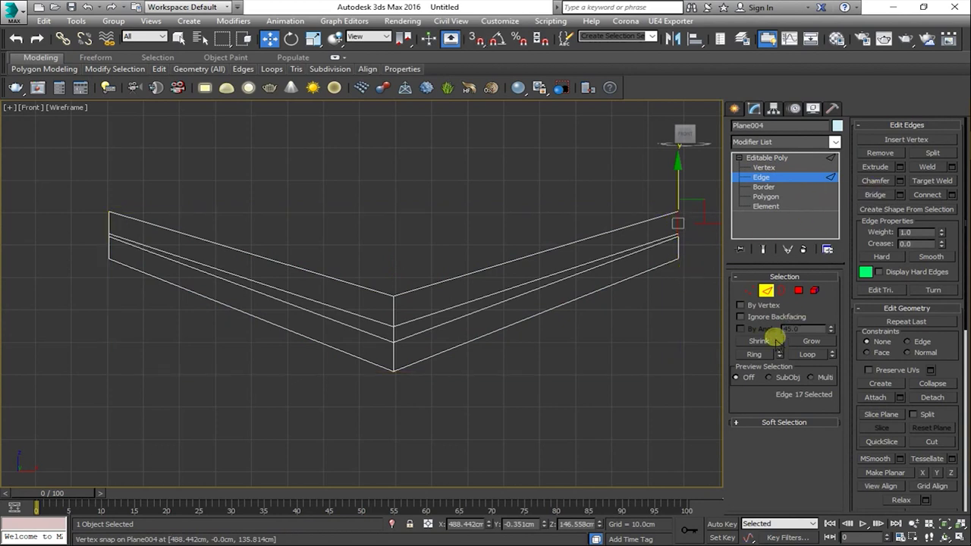
click(754, 355)
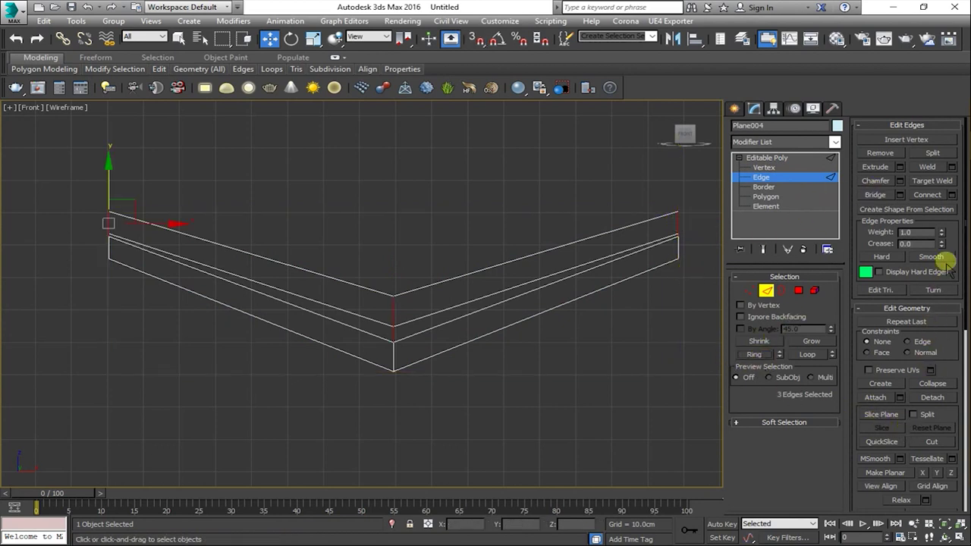
click(952, 197)
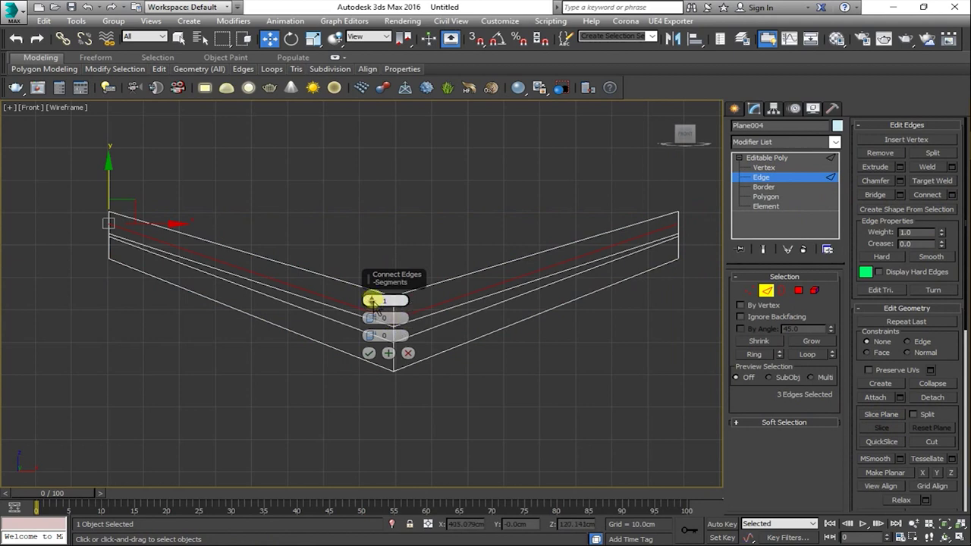
drag(384, 302, 398, 176)
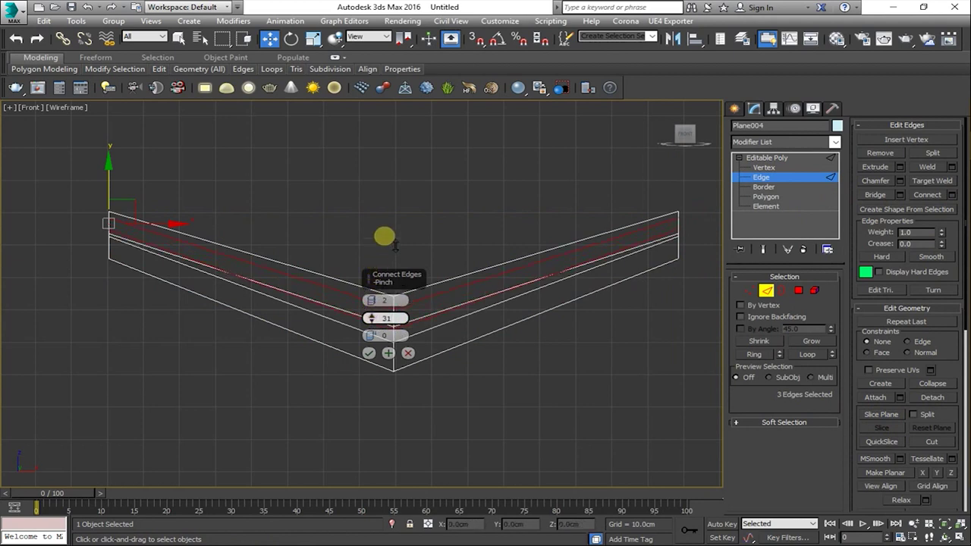
click(370, 353)
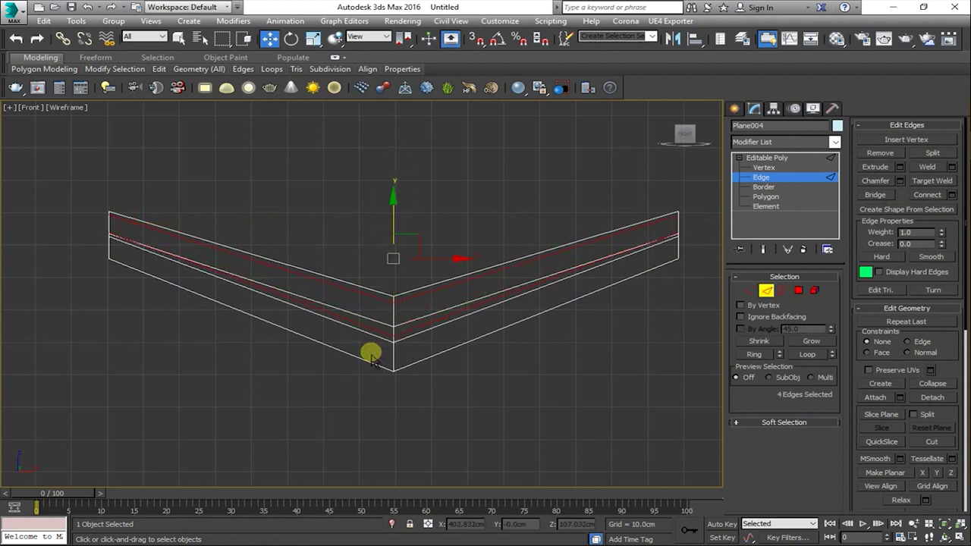
Add connecting edges across the ring at the V's lower band.
click(394, 353)
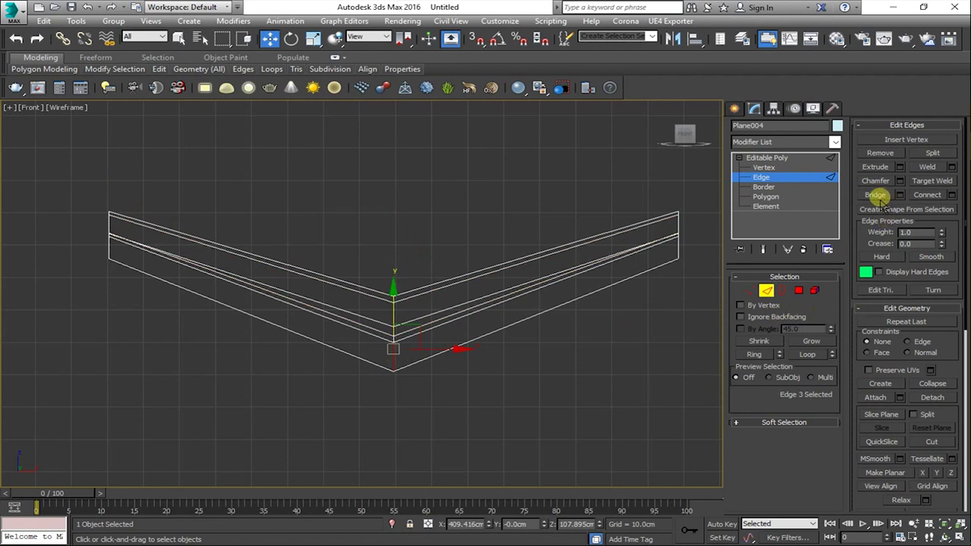
click(766, 355)
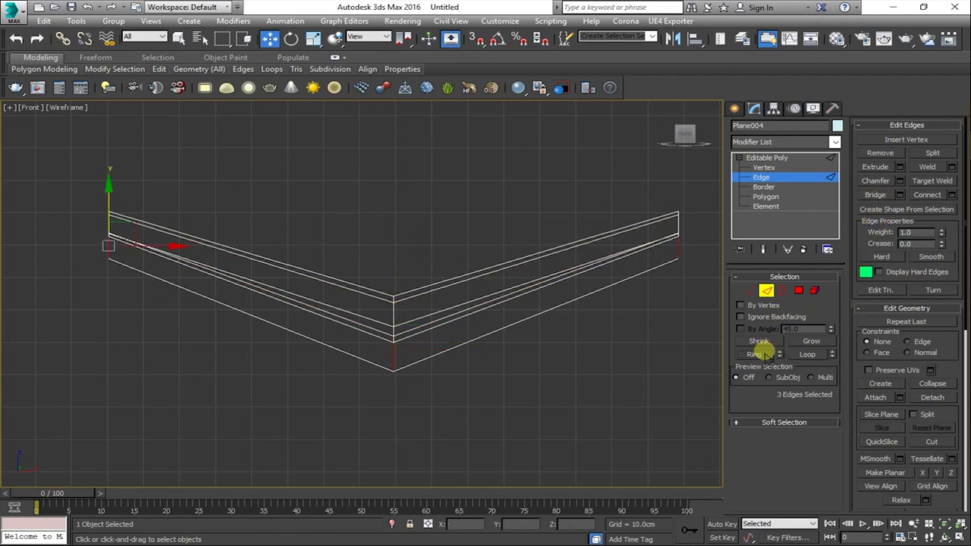
click(950, 195)
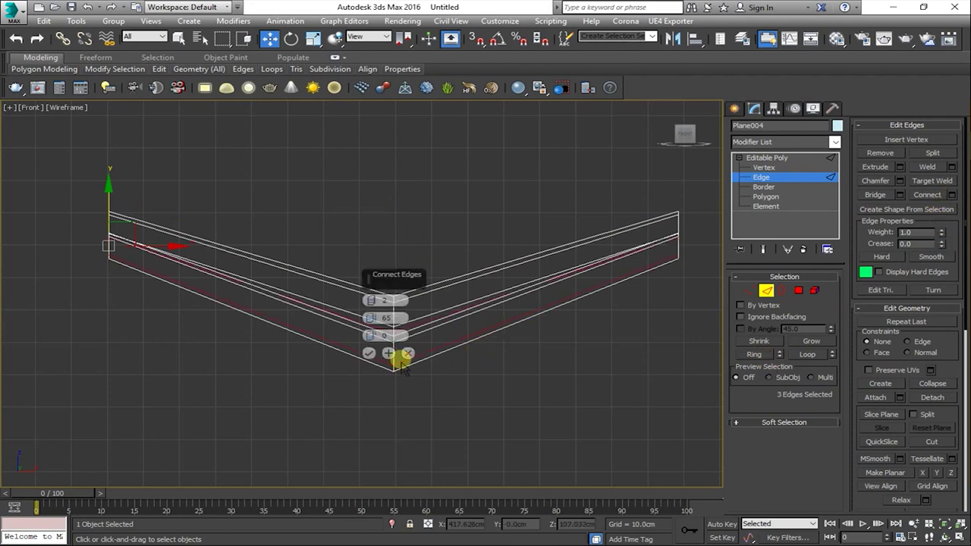
click(368, 354)
key(alt+w)
key(alt+w)
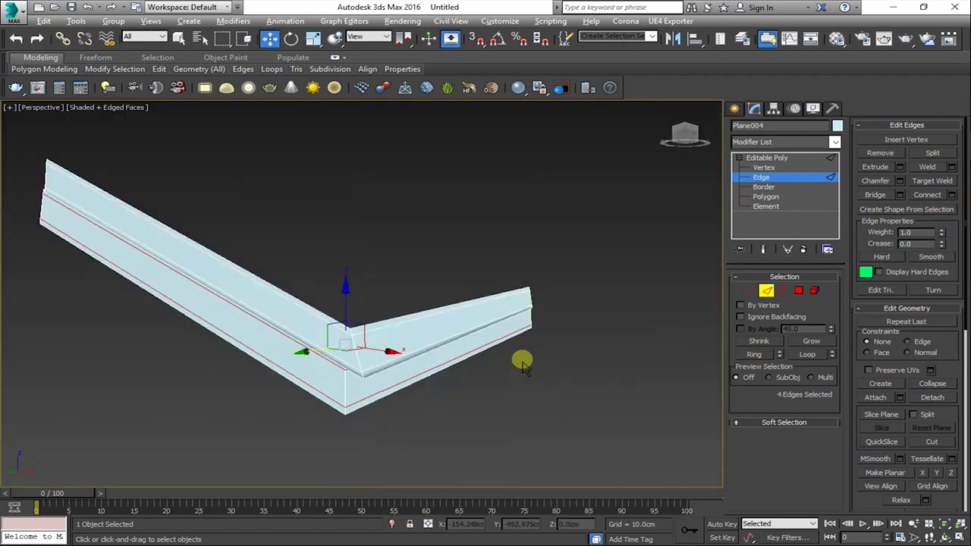
mouse_move(521, 357)
alt+middle_down()
mouse_move(501, 369)
mouse_move(394, 331)
mouse_move(481, 354)
alt+middle_up()
Add connecting edges across the corner edge ring and exit edge editing.
click(387, 315)
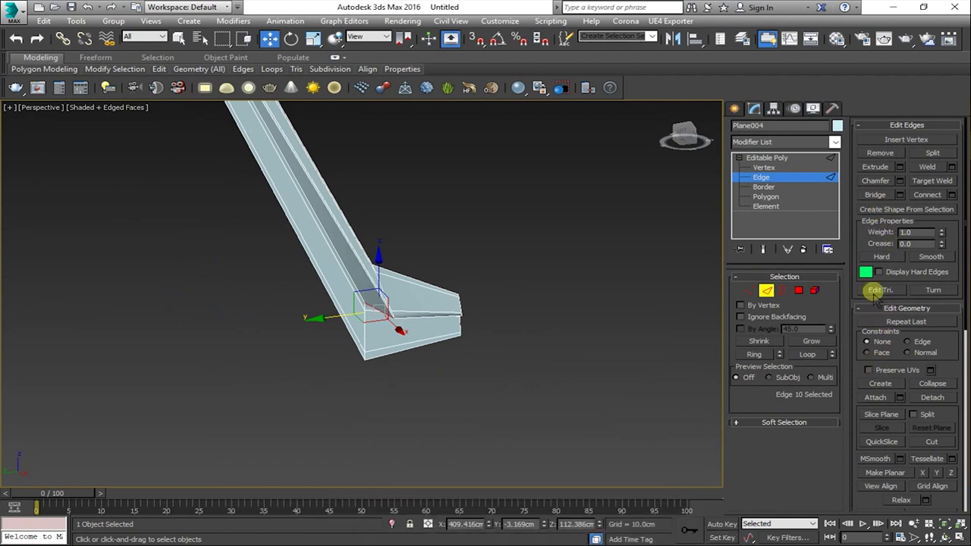
click(756, 354)
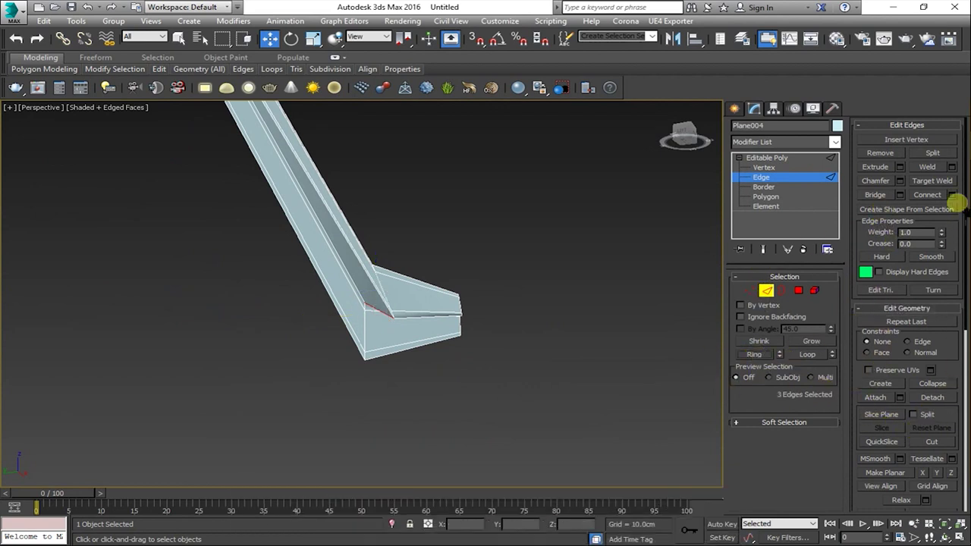
click(954, 197)
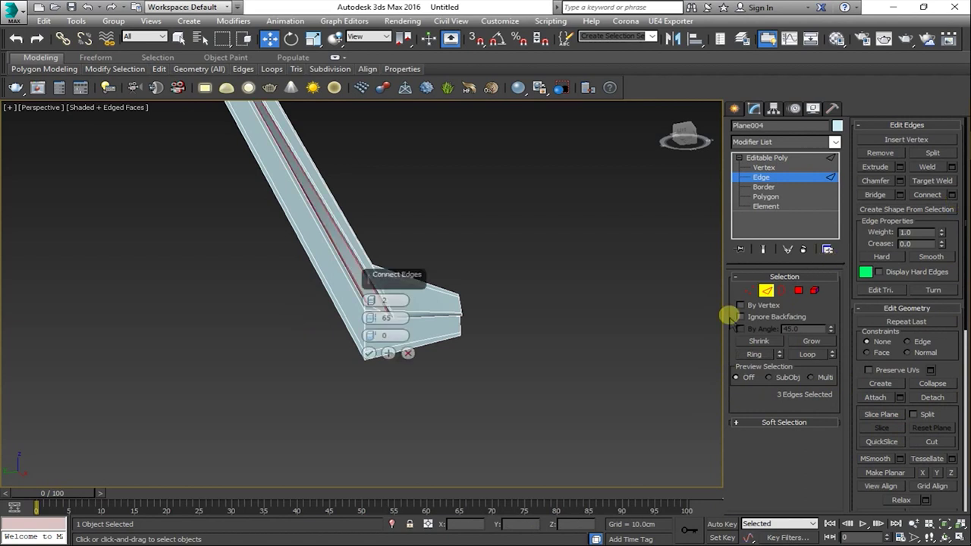
click(370, 353)
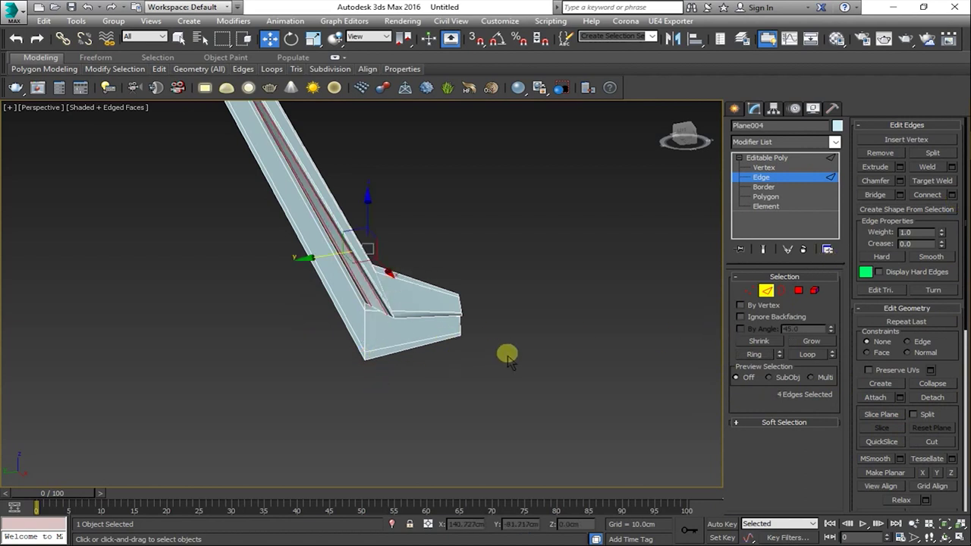
click(781, 159)
Add a TurboSmooth modifier to Plane004 from the Modifier List.
click(782, 142)
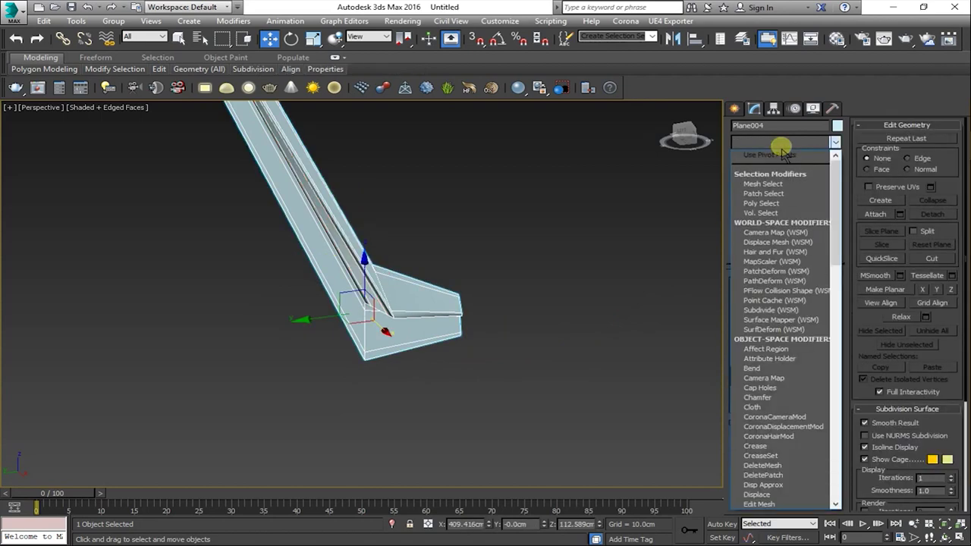
scroll(784, 154, down, 1)
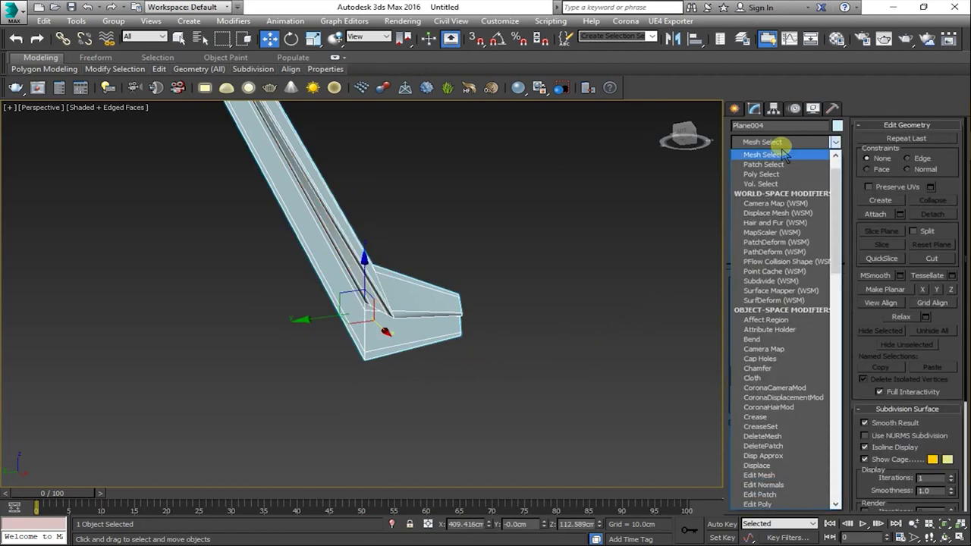
scroll(784, 154, up, 1)
click(784, 154)
click(802, 143)
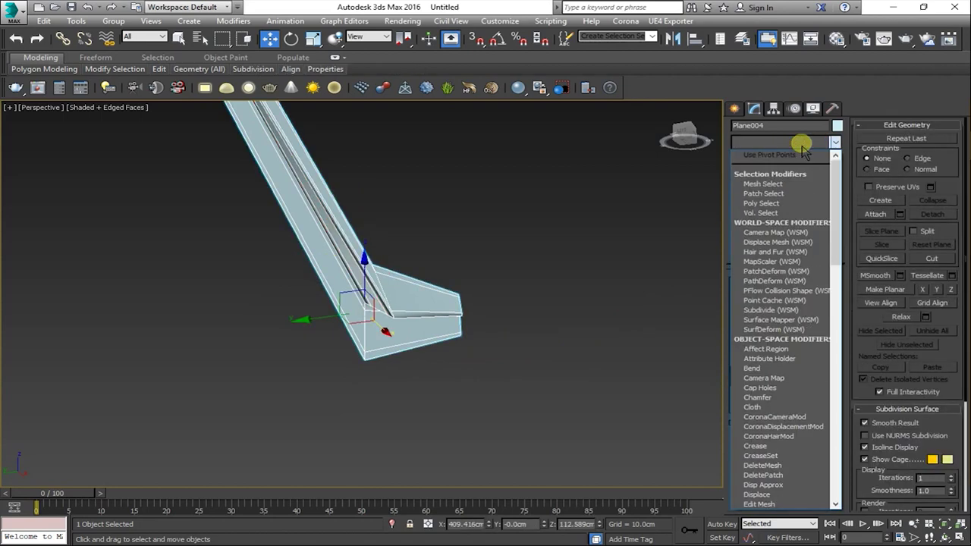
scroll(803, 151, down, 1)
click(802, 144)
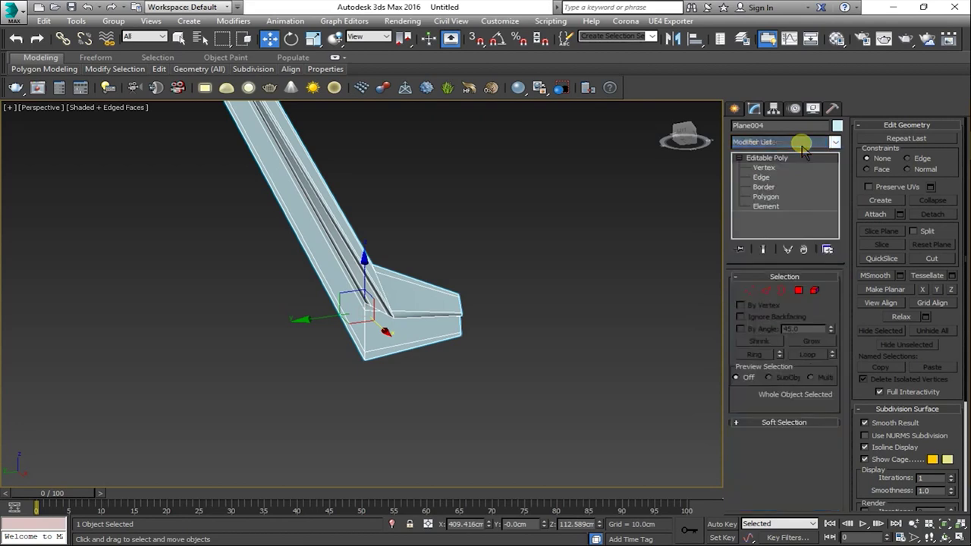
key(t)
click(802, 144)
click(767, 331)
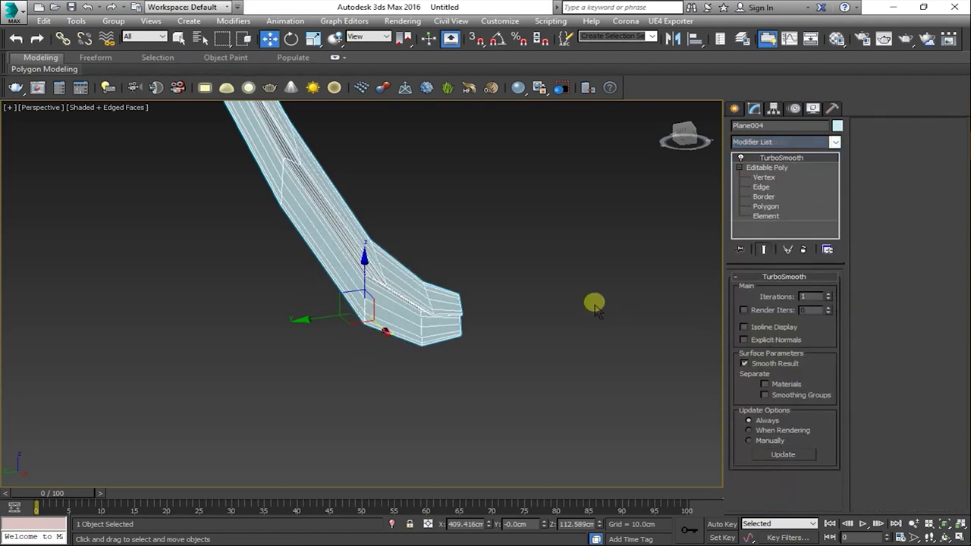
Maximize the Front view and reselect the chevron strip.
click(594, 301)
scroll(369, 399, down, 5)
scroll(431, 270, down, 2)
key(alt+w)
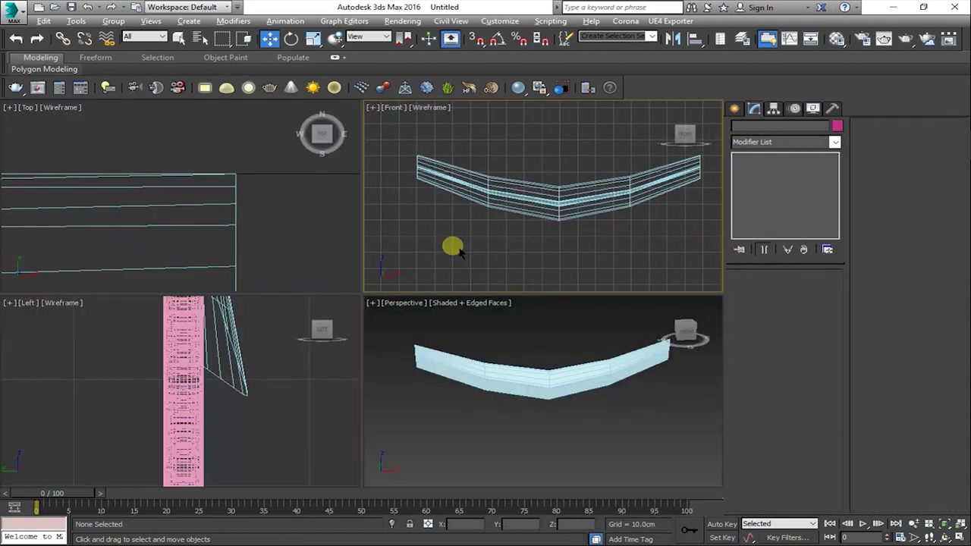
click(451, 245)
key(alt+w)
click(425, 306)
Connect the long edges across both wings and nudge the new middle edges down.
click(774, 176)
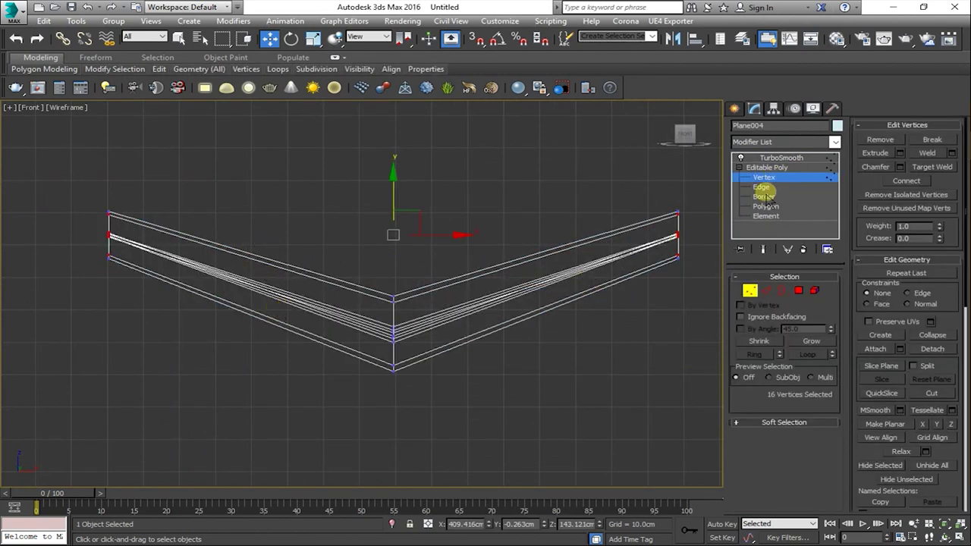
click(762, 188)
ctrl+drag(252, 267, 562, 390)
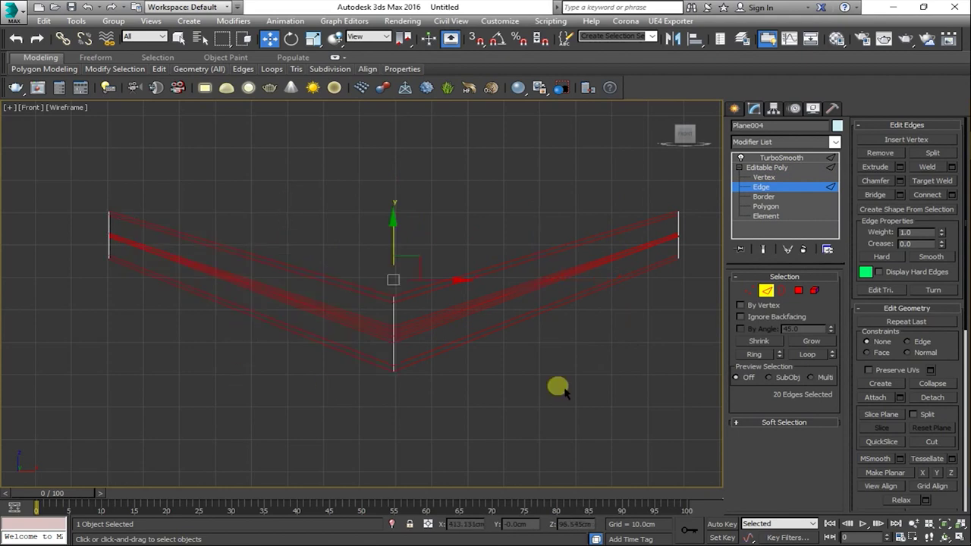
click(952, 195)
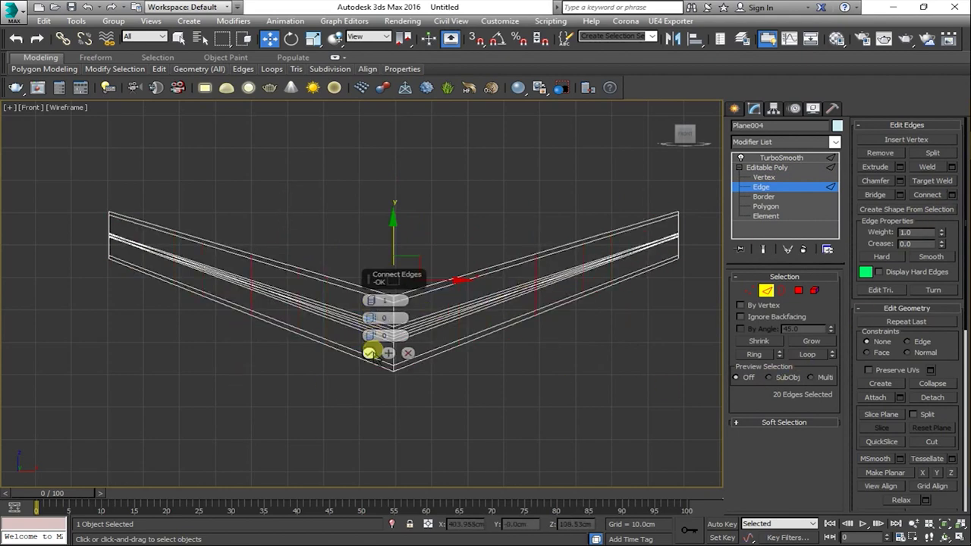
click(368, 353)
drag(257, 259, 292, 260)
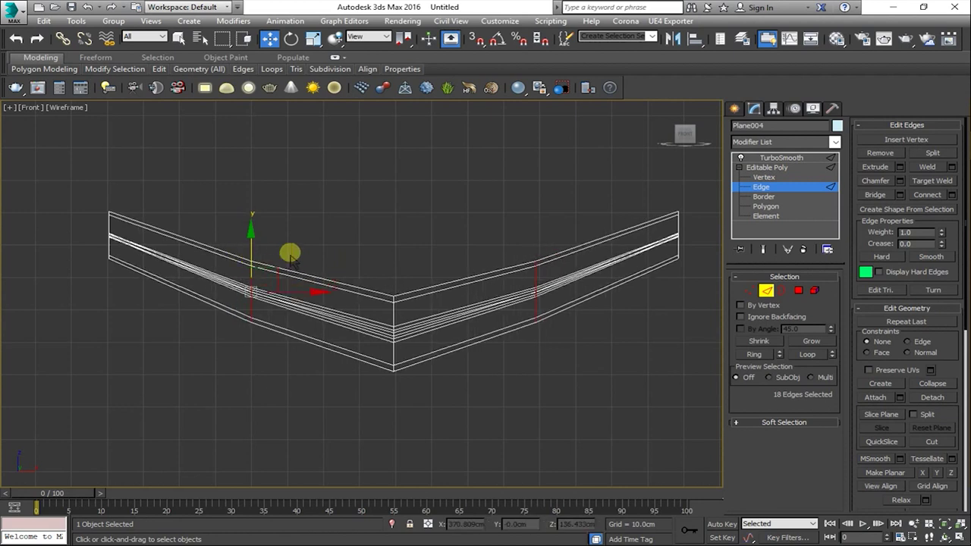
Scale the left and right end vertex columns slightly shorter in height.
click(766, 178)
drag(646, 191, 723, 291)
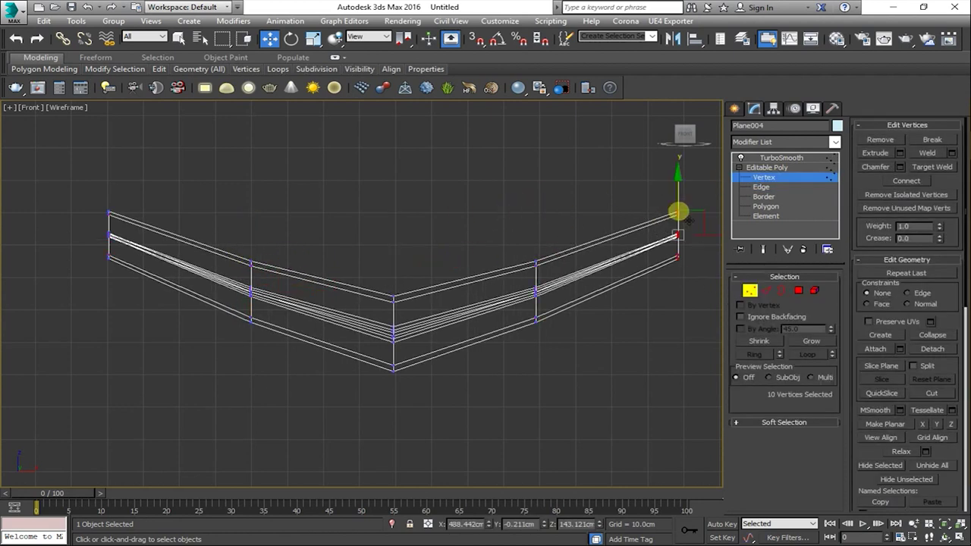
ctrl+drag(191, 194, 66, 295)
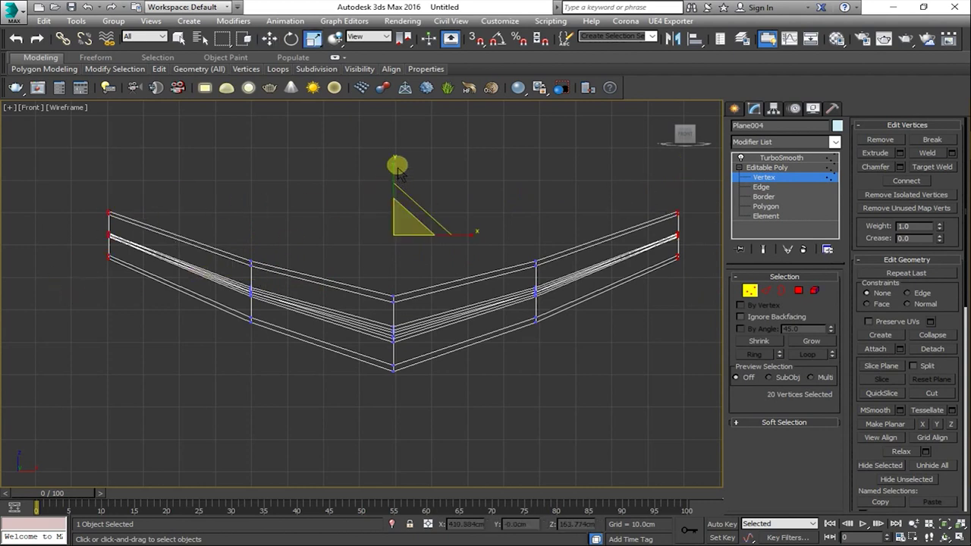
mouse_move(394, 183)
mouse_down()
mouse_move(406, 196)
mouse_move(403, 182)
mouse_up()
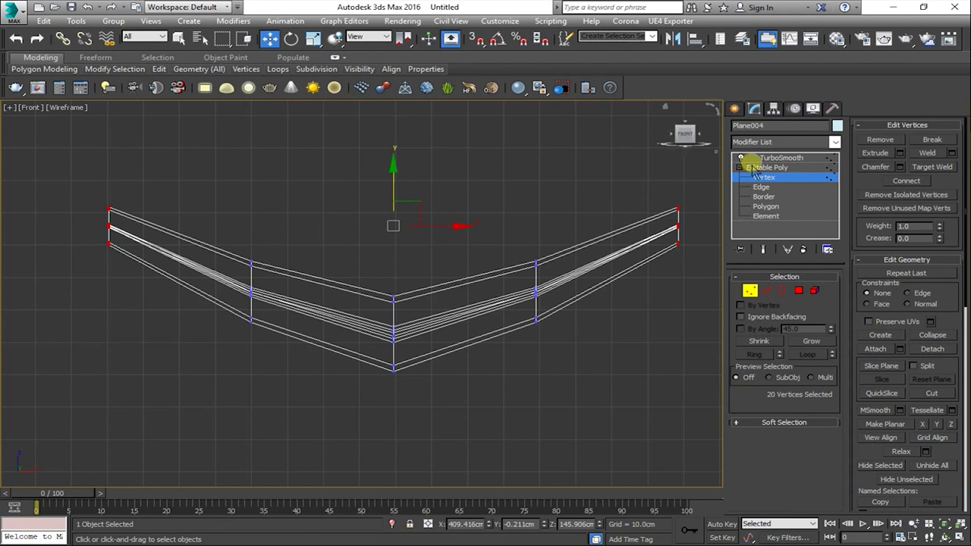
click(766, 166)
click(780, 158)
Raise the TurboSmooth iterations from 1 to 3 in the full Perspective view.
key(p)
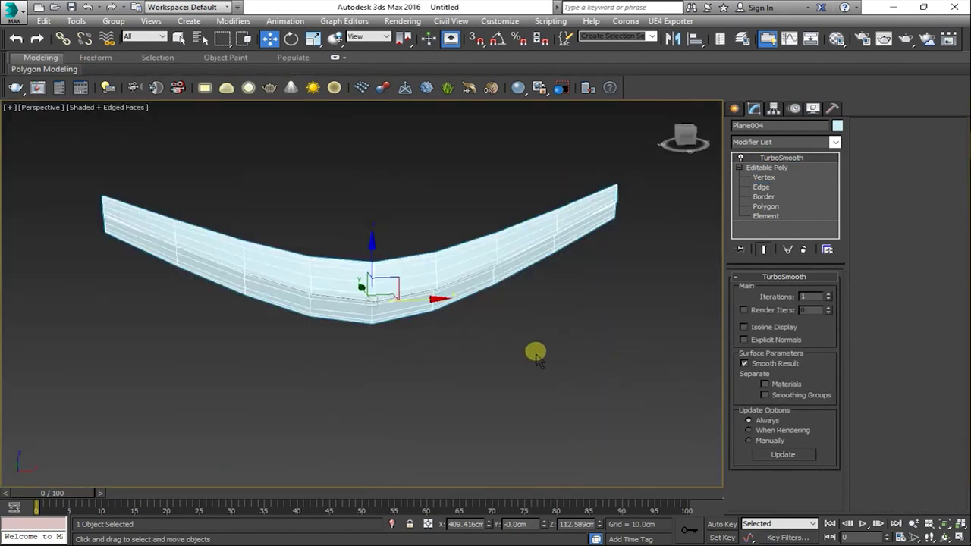
click(536, 356)
scroll(372, 290, up, 3)
mouse_move(373, 290)
alt+middle_down()
mouse_move(410, 282)
mouse_move(460, 311)
alt+middle_up()
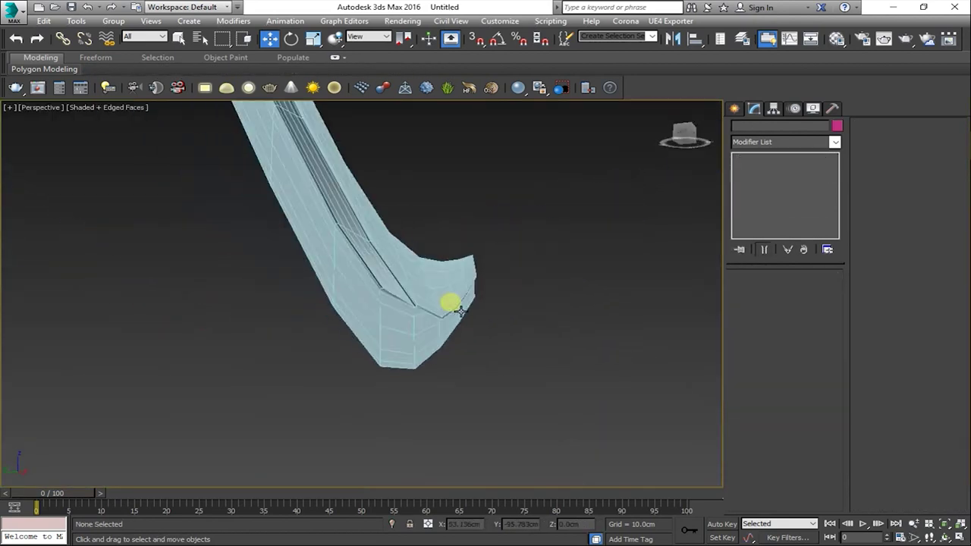
click(460, 311)
alt+middle_drag(406, 294, 525, 348)
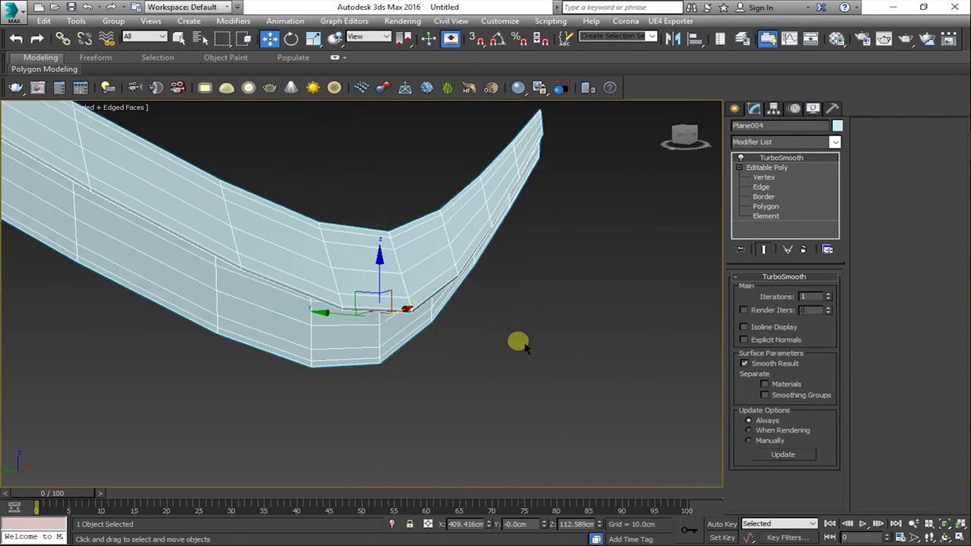
click(828, 294)
click(450, 357)
Inspect the smoothed strip, then maximize the Front view in Vertex mode.
mouse_move(451, 358)
alt+middle_down()
mouse_move(364, 351)
mouse_move(347, 301)
mouse_move(434, 282)
mouse_move(397, 282)
alt+middle_up()
click(397, 281)
alt+middle_drag(503, 304, 399, 288)
click(497, 304)
key(alt+w)
click(475, 208)
key(alt+w)
click(403, 284)
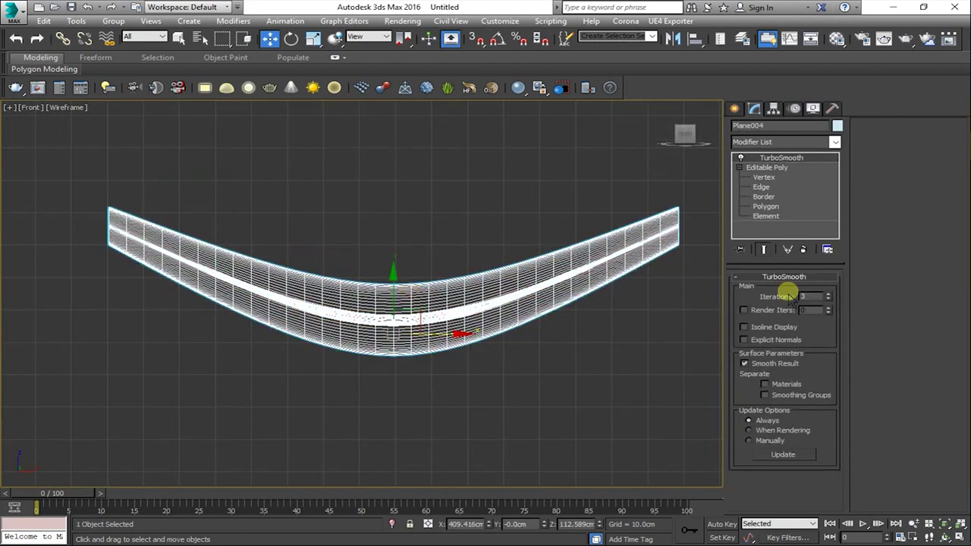
click(764, 177)
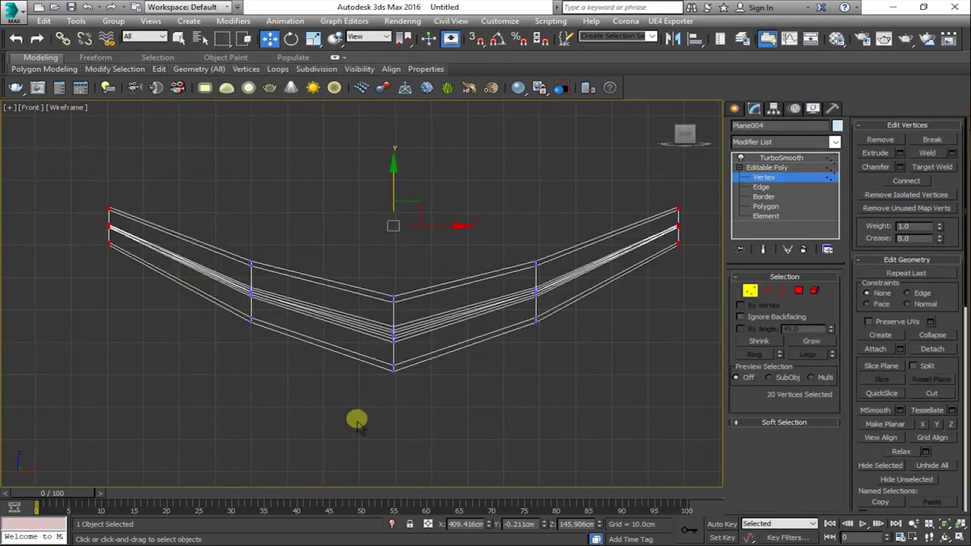
Select the lower centre, right and left-middle cage vertices and raise them slightly.
drag(410, 365, 408, 362)
ctrl+drag(466, 352, 565, 308)
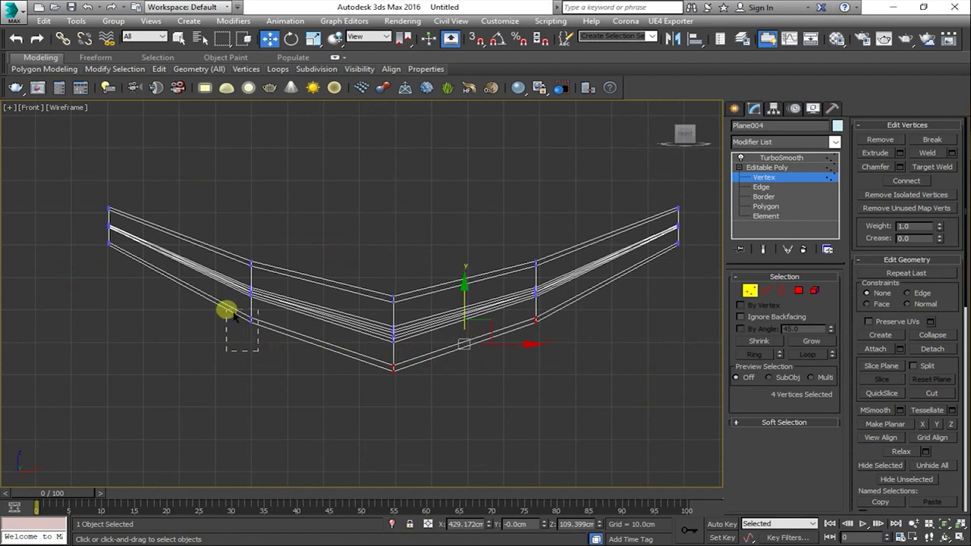
ctrl+drag(258, 350, 228, 311)
drag(389, 290, 390, 281)
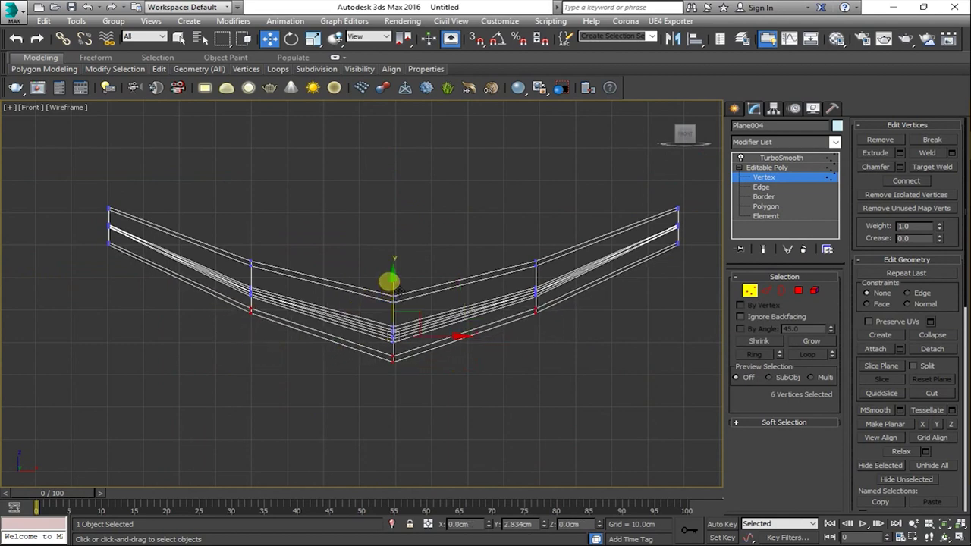
Select the left-end and right-end vertices together and lift them slightly.
drag(114, 240, 115, 243)
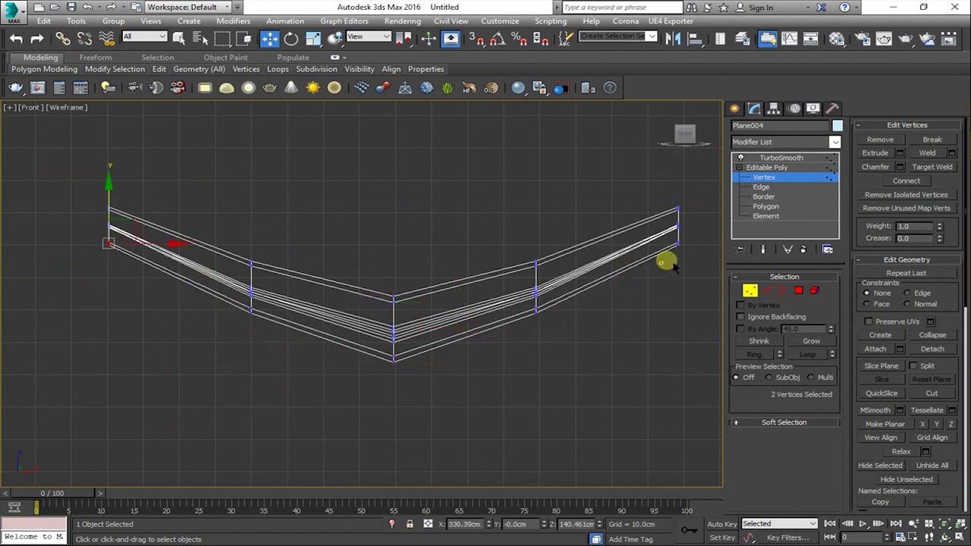
ctrl+drag(667, 264, 696, 232)
drag(395, 221, 397, 202)
scroll(383, 391, up, 5)
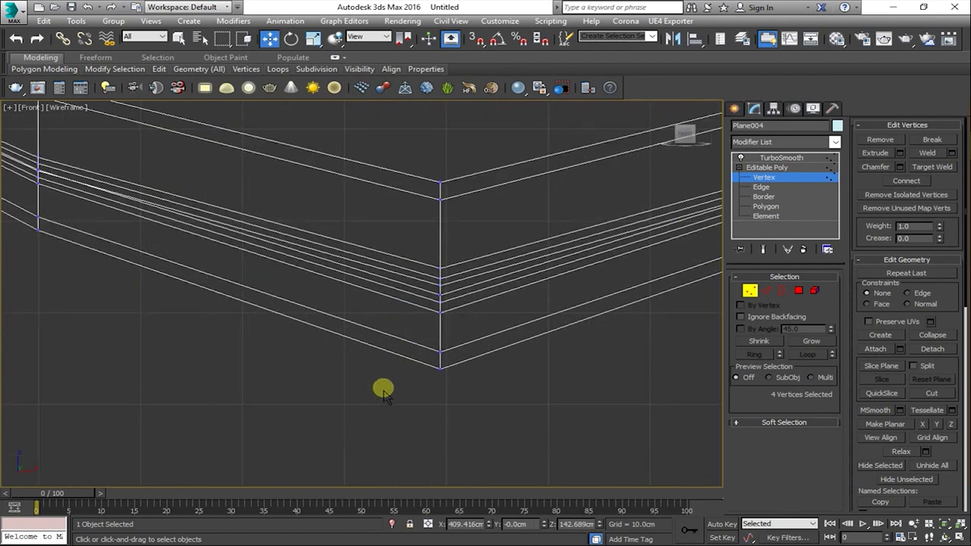
scroll(463, 343, down, 4)
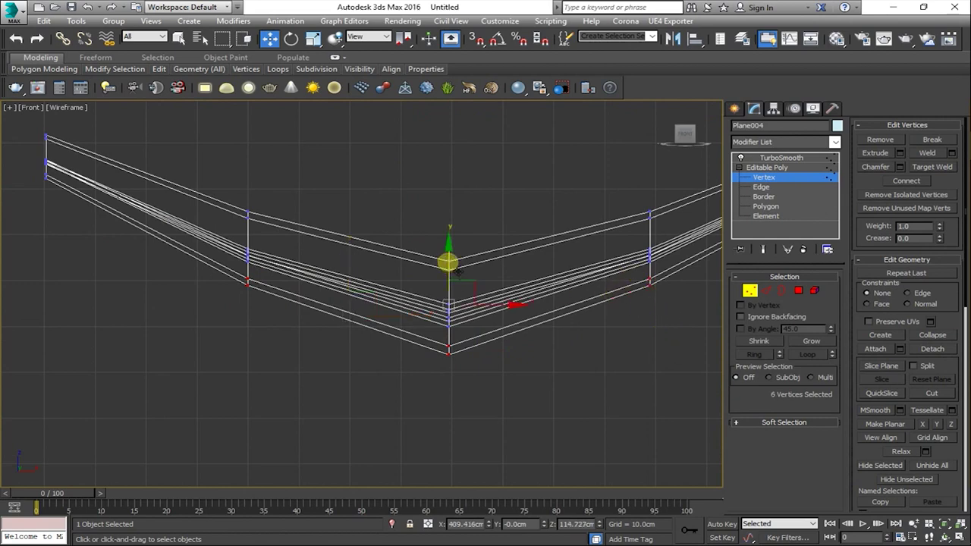
Raise the lower vertices a little more and lower the top vertices slightly in the Front view.
drag(458, 271, 456, 264)
key(alt+w)
key(alt+w)
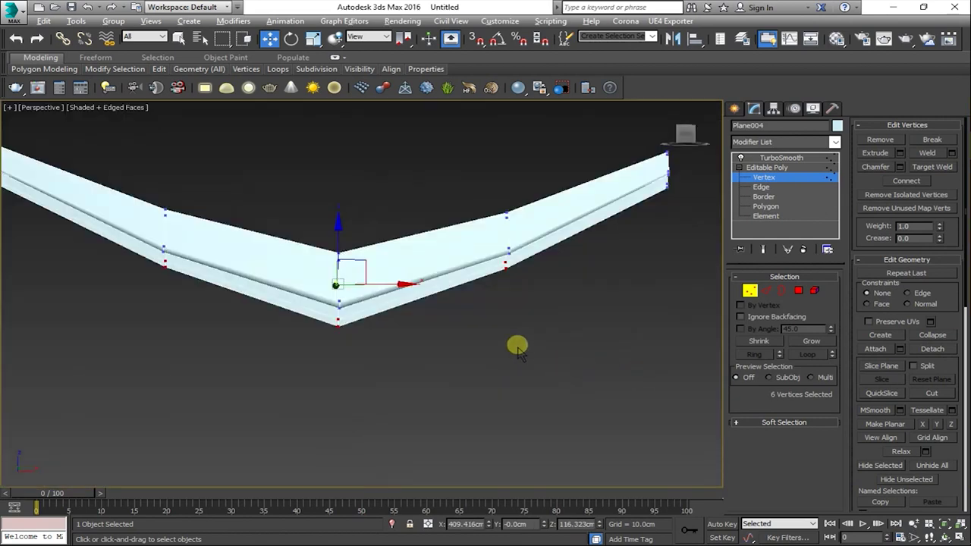
key(alt+w)
key(alt+w)
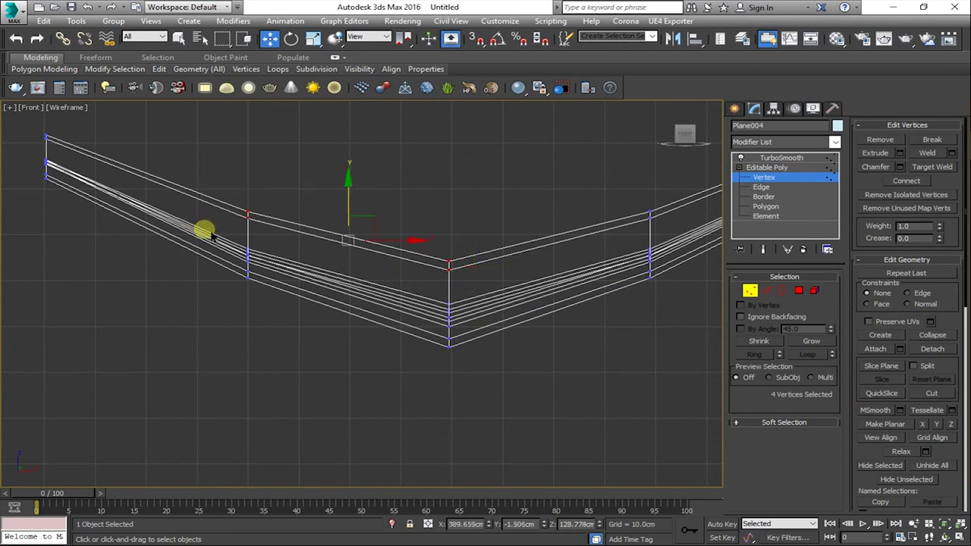
drag(456, 204, 514, 270)
Show the TurboSmoothed strip full size in Perspective and orbit until it stands nearly upright.
click(780, 158)
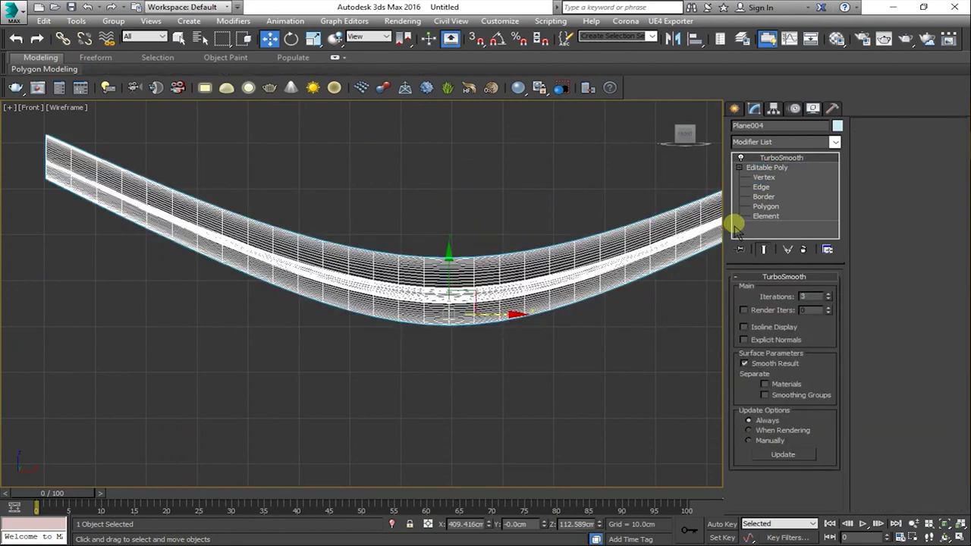
key(alt+w)
click(644, 340)
key(alt+w)
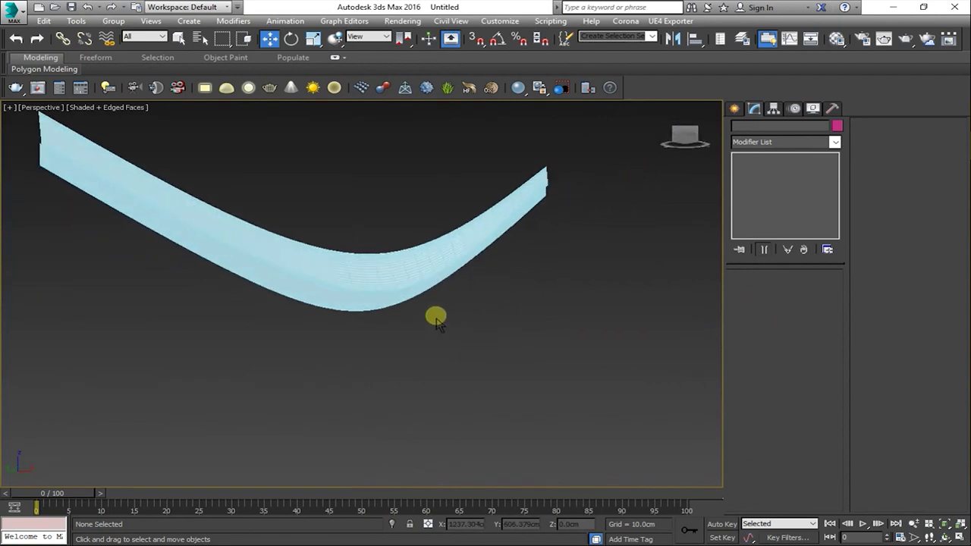
mouse_move(437, 319)
alt+middle_down()
mouse_move(346, 299)
mouse_move(351, 250)
mouse_move(252, 265)
mouse_move(306, 292)
mouse_move(394, 292)
alt+middle_up()
Select Plane004 at Edge level with edged faces shown, orbiting around its bend.
click(307, 295)
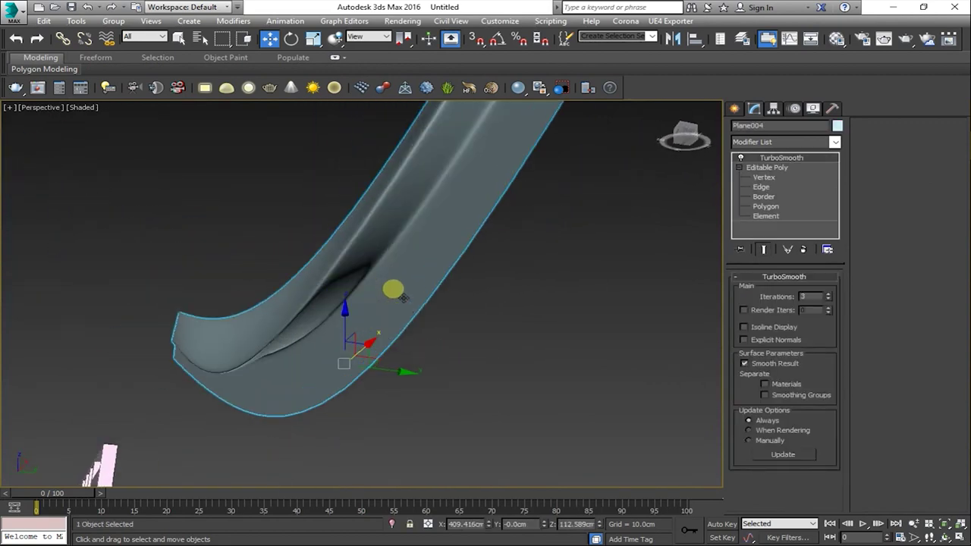
click(795, 186)
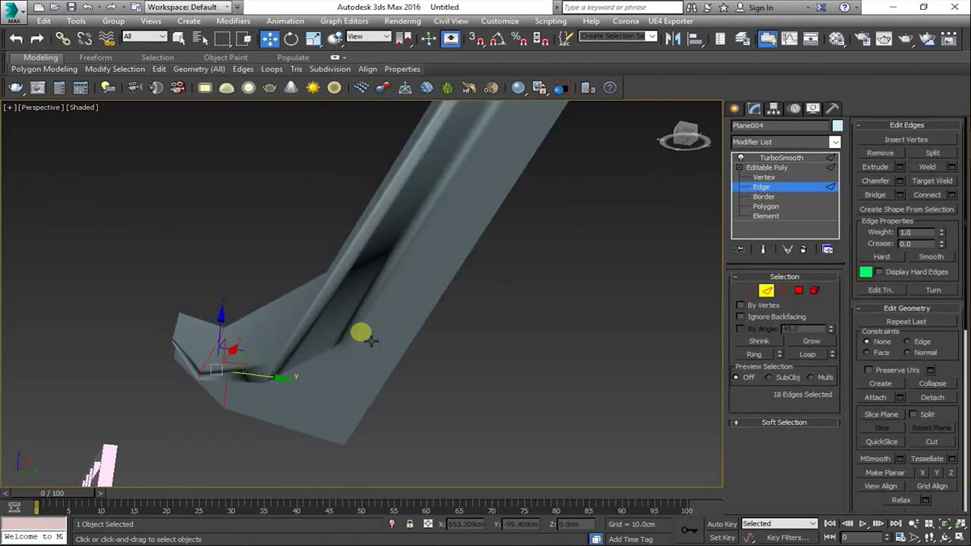
key(F4)
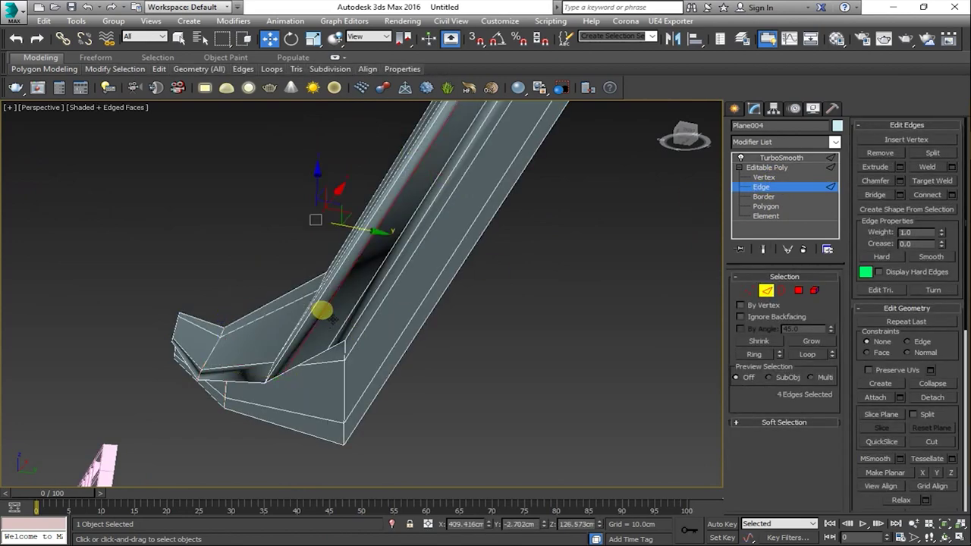
mouse_move(322, 311)
alt+middle_down()
mouse_move(329, 281)
mouse_move(321, 282)
alt+middle_up()
Remove the selected groove edges from Plane004 via the right-click menu.
right_click(304, 282)
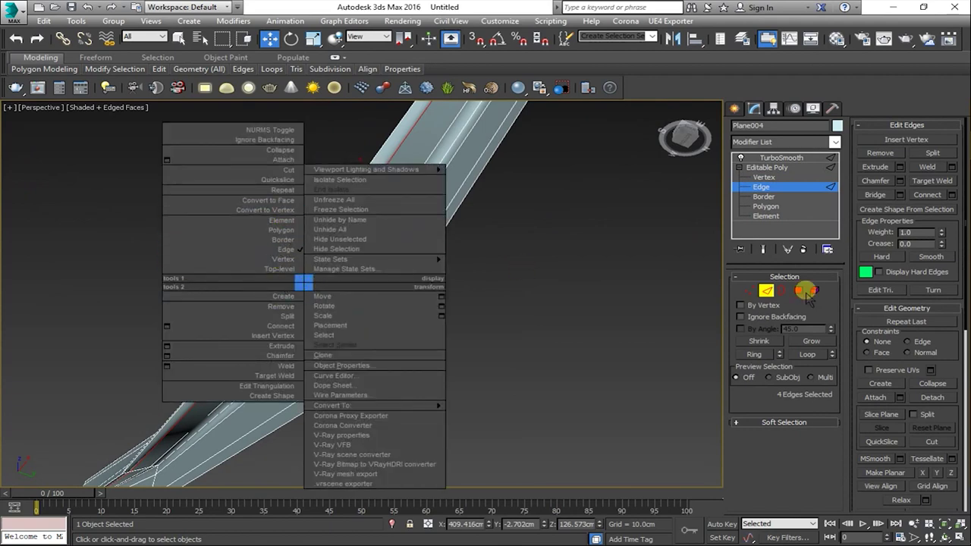
click(750, 292)
ctrl+click(750, 292)
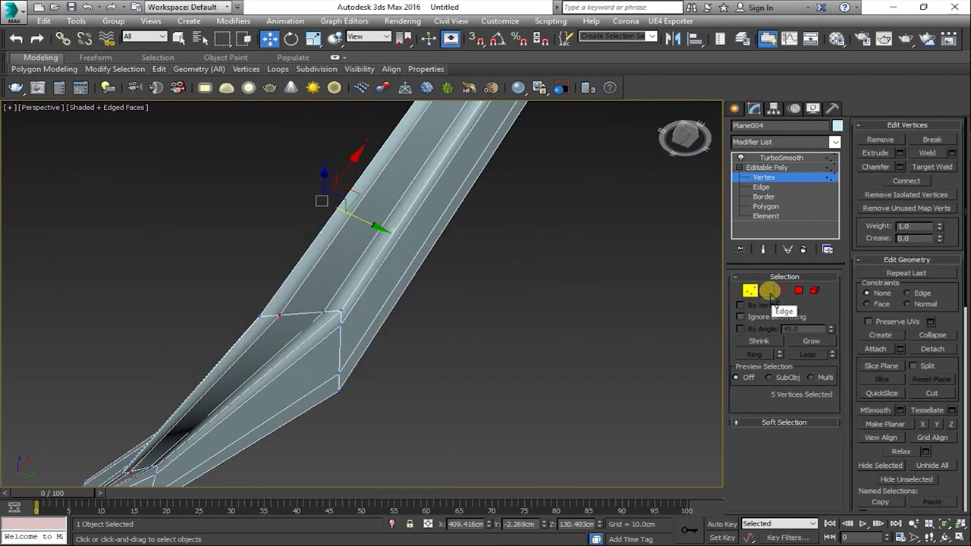
click(770, 292)
right_click(393, 286)
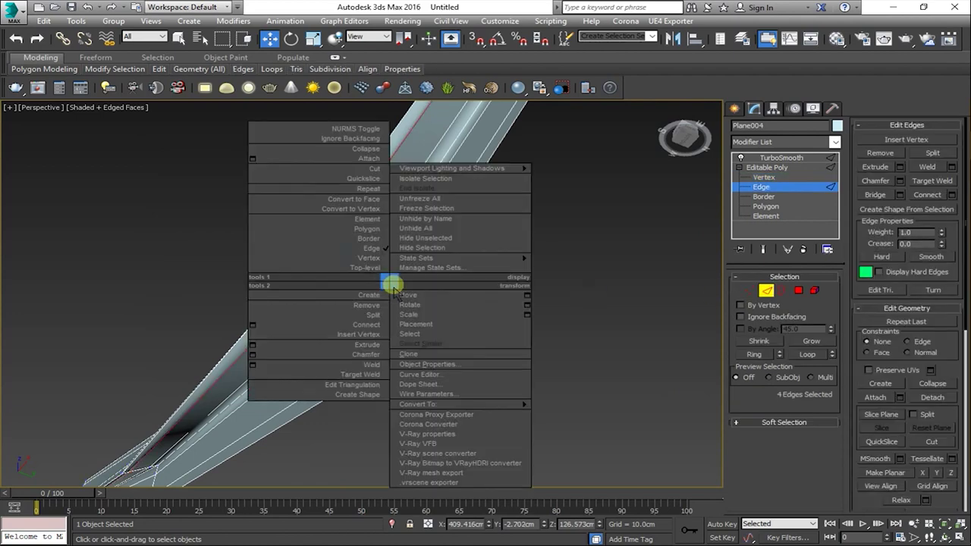
click(355, 305)
Remove the leftover vertices at Vertex level and orbit to inspect the groove.
click(749, 290)
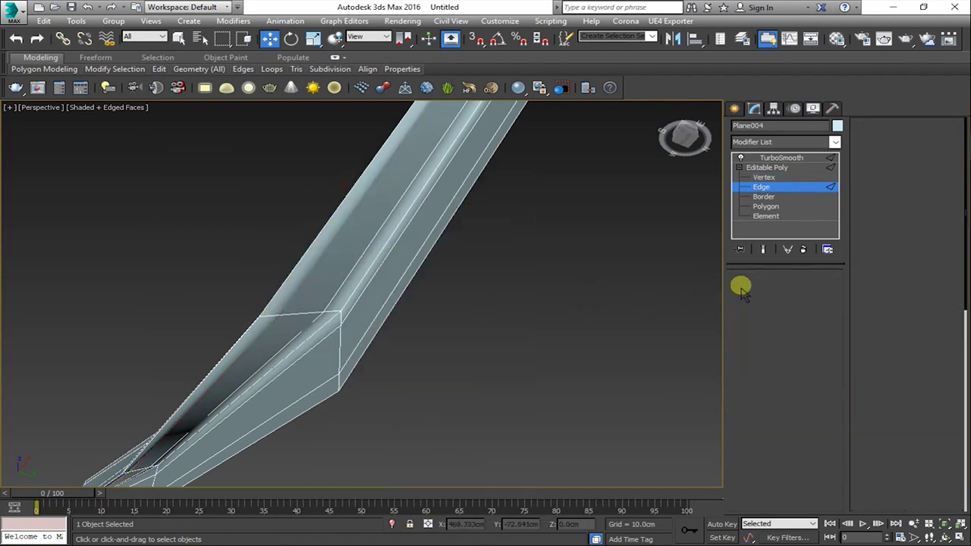
right_click(481, 275)
click(448, 299)
mouse_move(379, 292)
alt+middle_down()
mouse_move(401, 321)
mouse_move(310, 347)
alt+middle_up()
Repeat the cleanup, removing another set of leftover vertices from the strip.
click(759, 187)
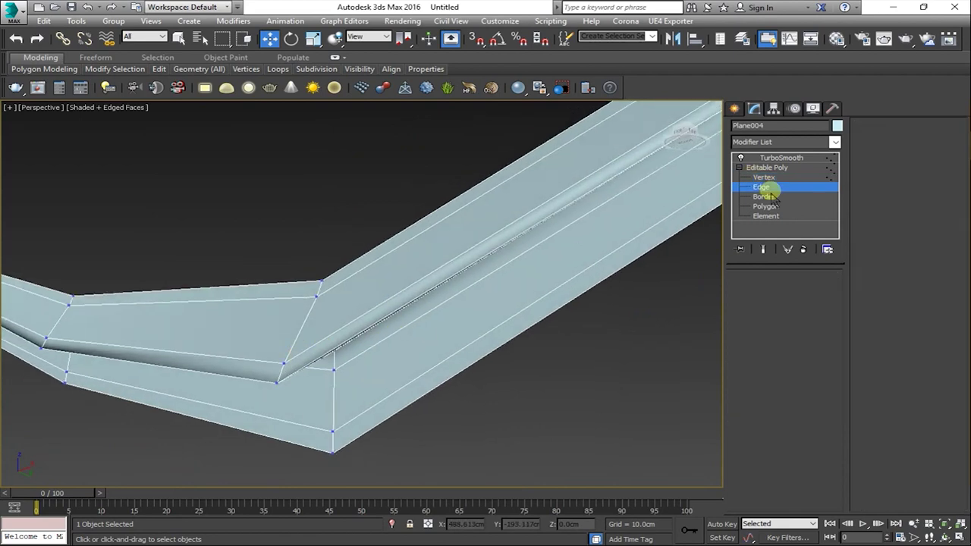
right_click(358, 317)
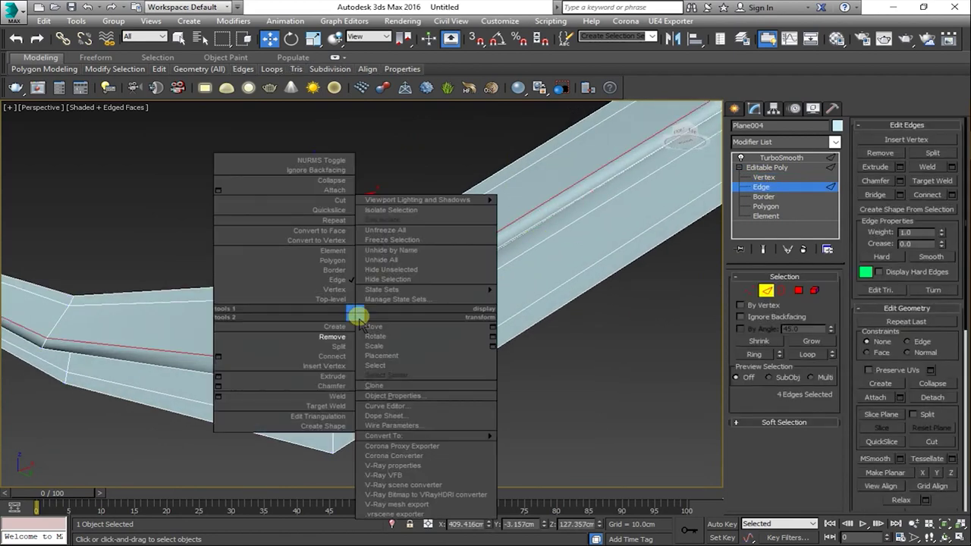
click(755, 292)
click(751, 291)
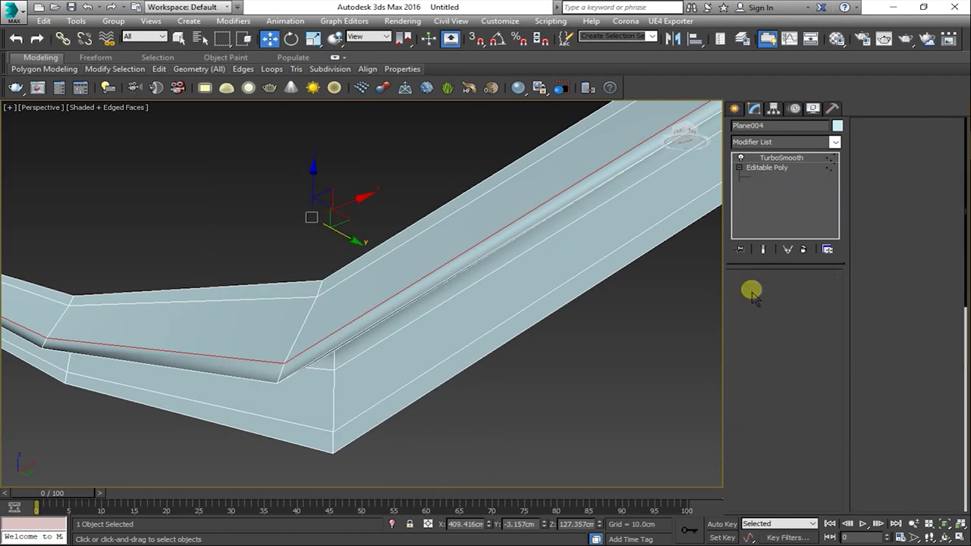
click(767, 290)
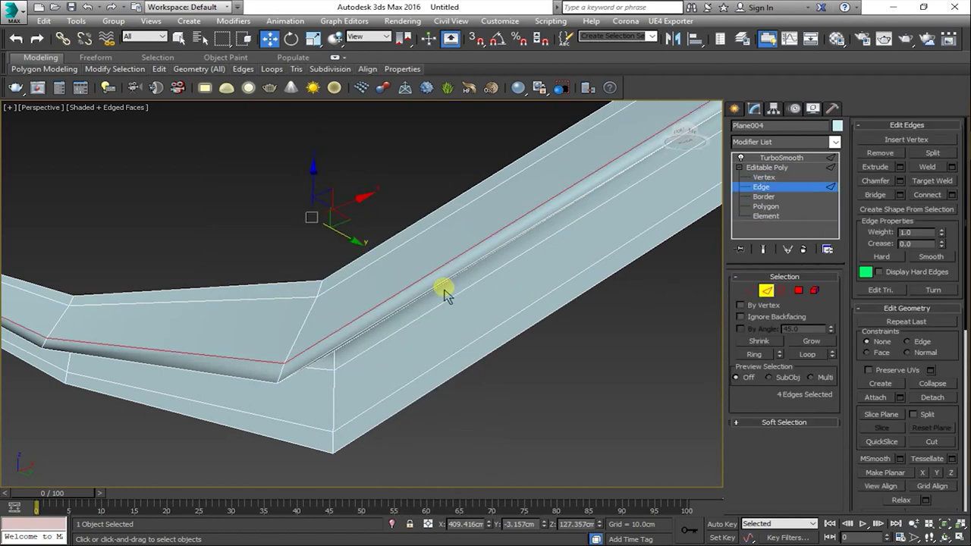
right_click(437, 293)
click(767, 291)
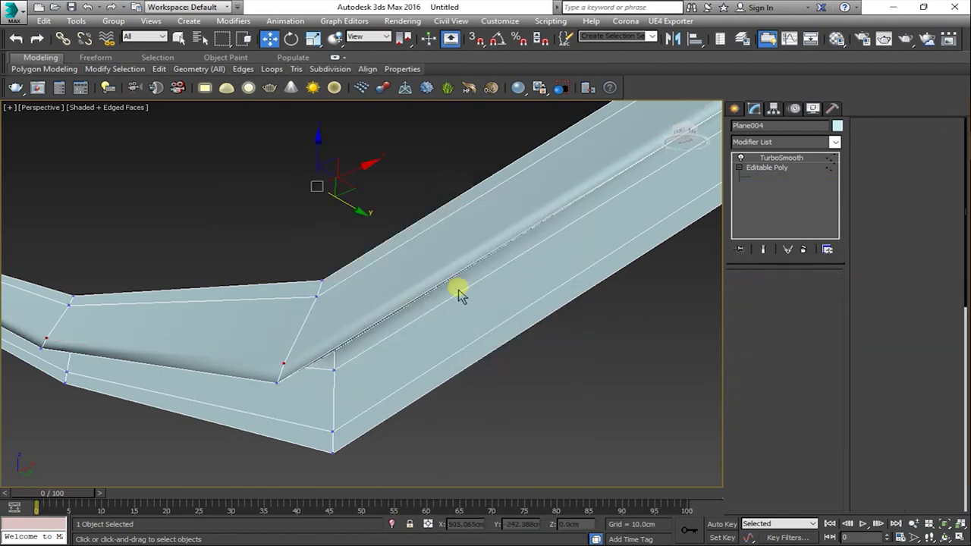
right_click(428, 285)
click(403, 311)
mouse_move(379, 314)
alt+middle_down()
mouse_move(314, 319)
mouse_move(379, 304)
mouse_move(437, 334)
alt+middle_up()
Show Plane004 with TurboSmooth applied and edged faces hidden, orbiting around the band.
click(781, 157)
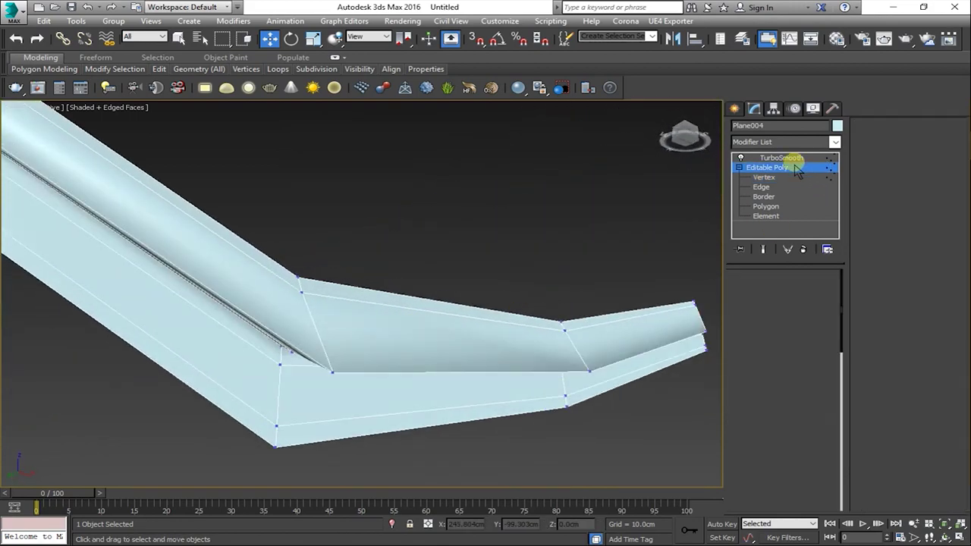
click(488, 219)
mouse_move(488, 219)
alt+middle_down()
mouse_move(365, 359)
mouse_move(403, 308)
mouse_move(433, 351)
mouse_move(448, 351)
mouse_move(425, 260)
mouse_move(362, 370)
mouse_move(380, 433)
mouse_move(310, 310)
mouse_move(395, 342)
mouse_move(379, 369)
mouse_move(501, 369)
mouse_move(362, 360)
mouse_move(393, 388)
alt+middle_up()
key(F4)
scroll(445, 318, up, 3)
Examine the band in the maximized Front wireframe view, then return to the Editable Poly level.
click(309, 311)
click(393, 388)
click(388, 328)
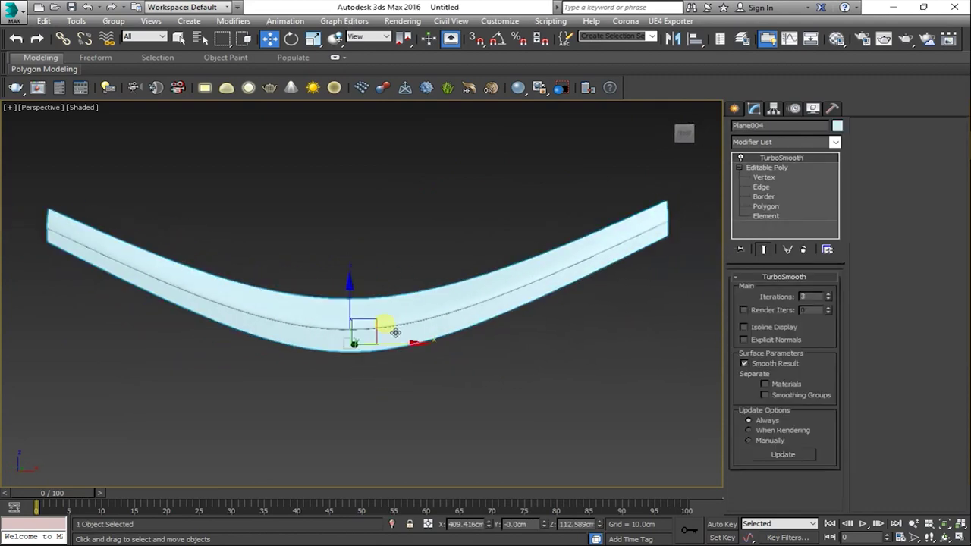
key(alt+w)
key(alt+w)
key(alt+w)
middle_click(592, 242)
key(alt+w)
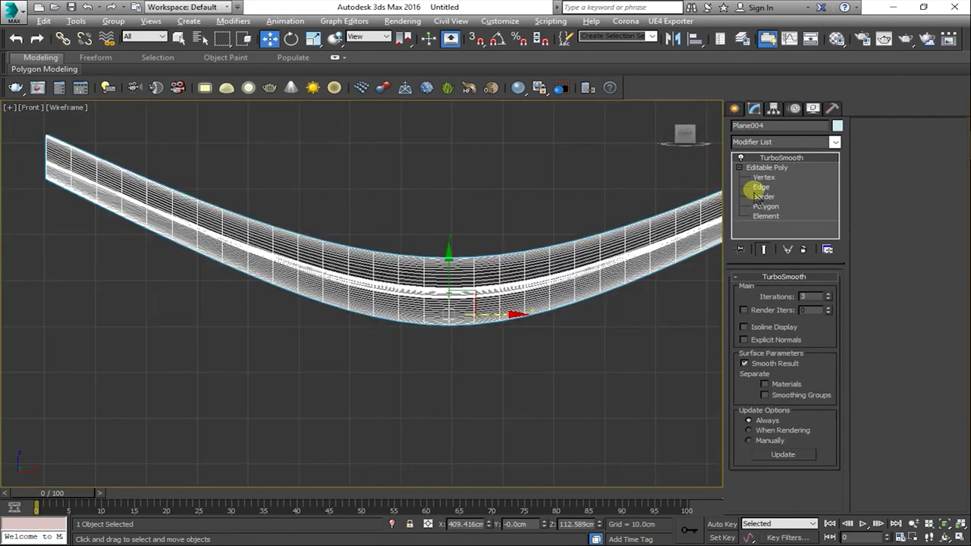
click(778, 168)
click(544, 199)
In the Front view, raise the V-bend vertices and nudge the side joint vertices up.
click(717, 222)
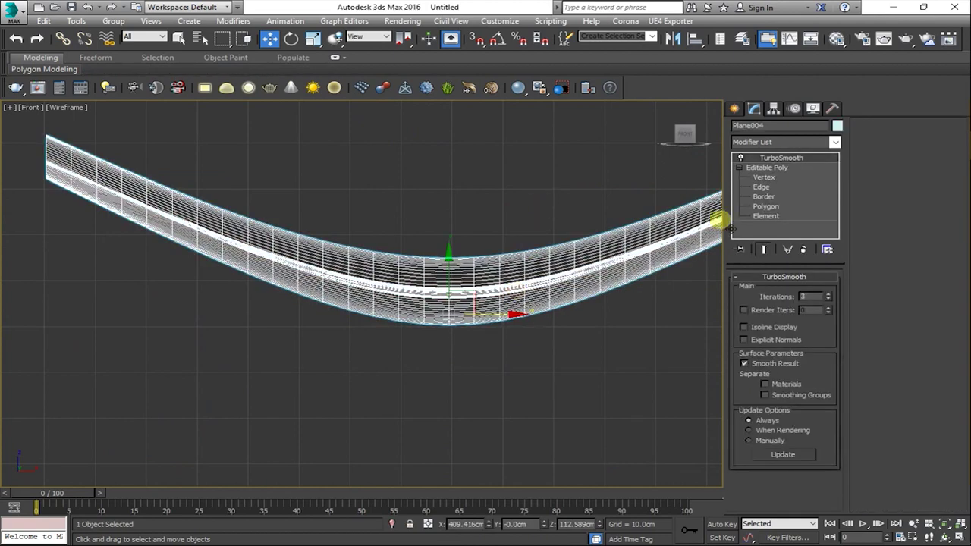
click(759, 177)
scroll(486, 317, up, 3)
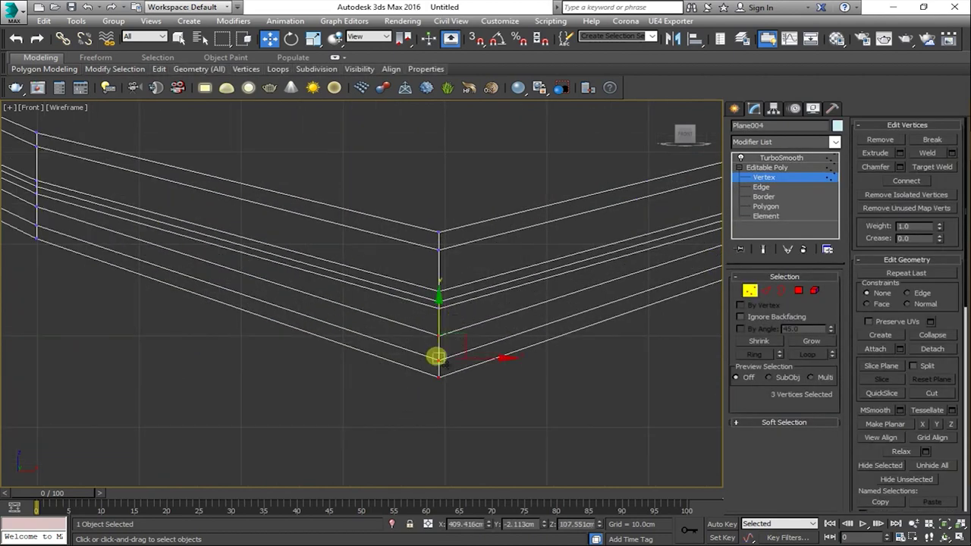
drag(437, 356, 439, 296)
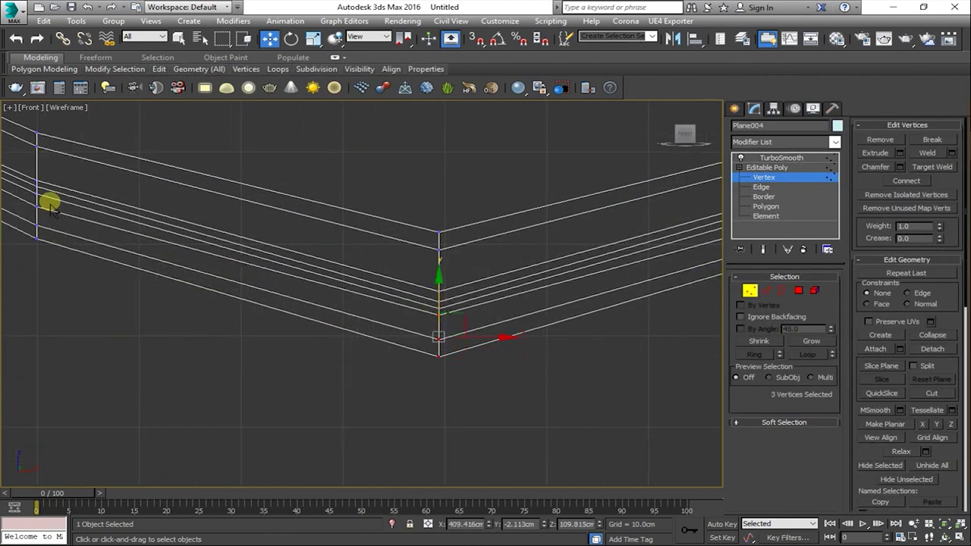
middle_drag(42, 206, 513, 270)
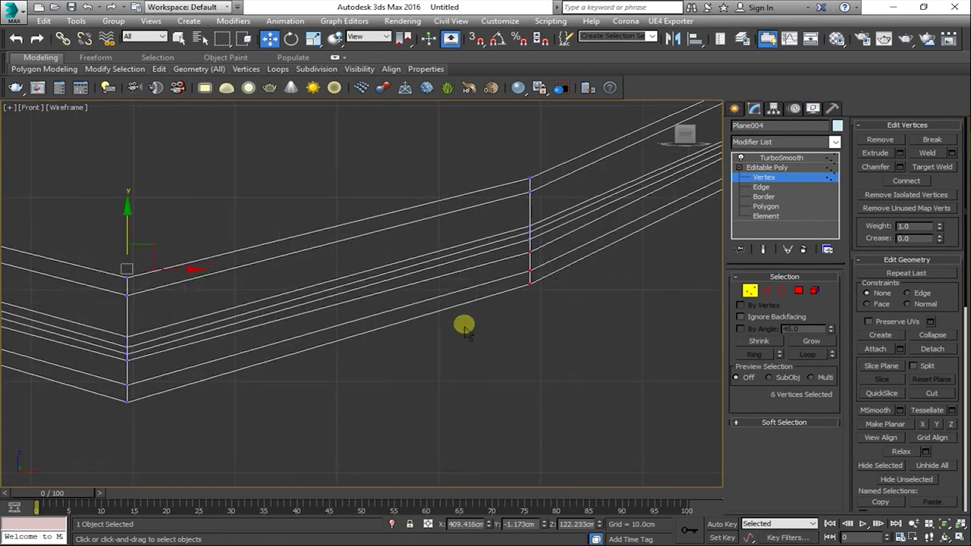
scroll(465, 328, down, 3)
drag(323, 239, 322, 235)
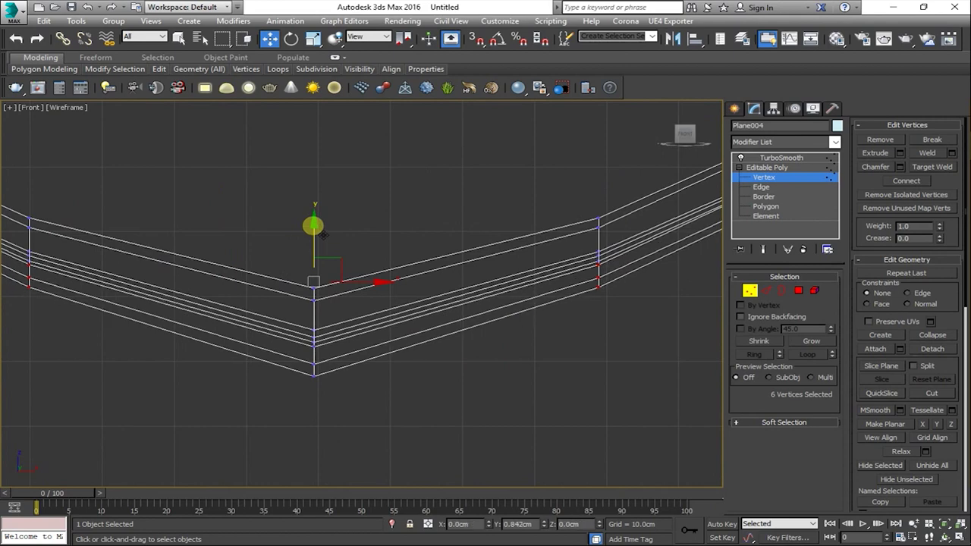
scroll(340, 341, up, 2)
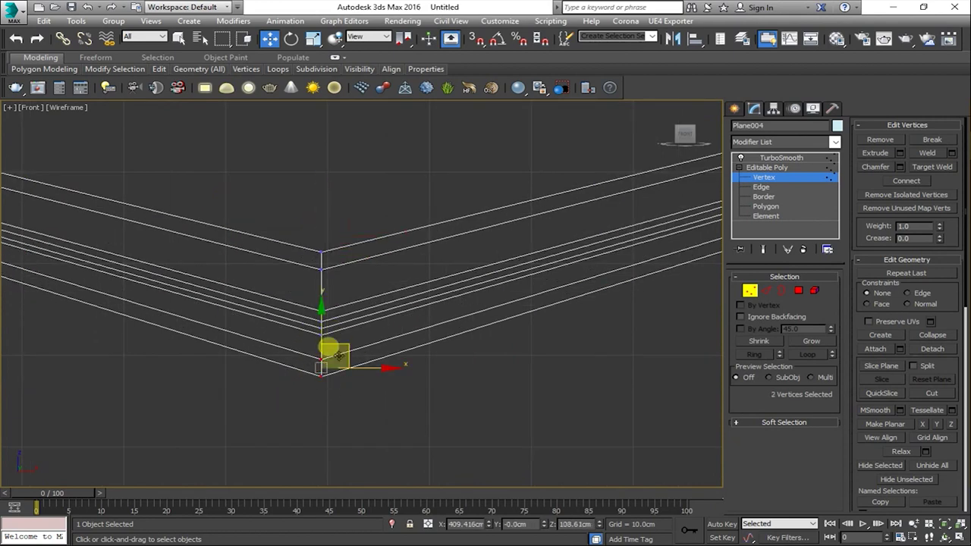
In a full-size Perspective view, shift the fold vertex to reshape the crease.
key(alt+w)
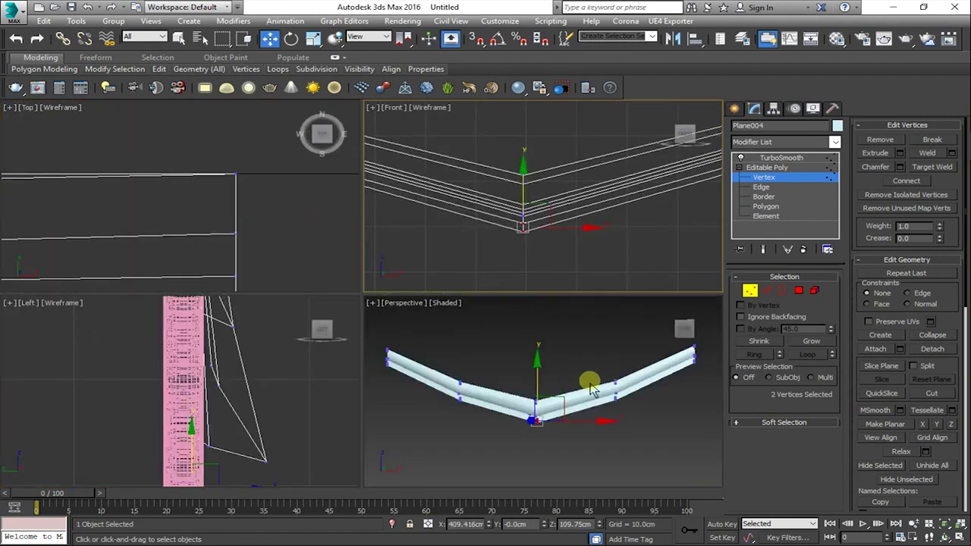
key(alt+w)
key(z)
alt+middle_drag(471, 367, 642, 316)
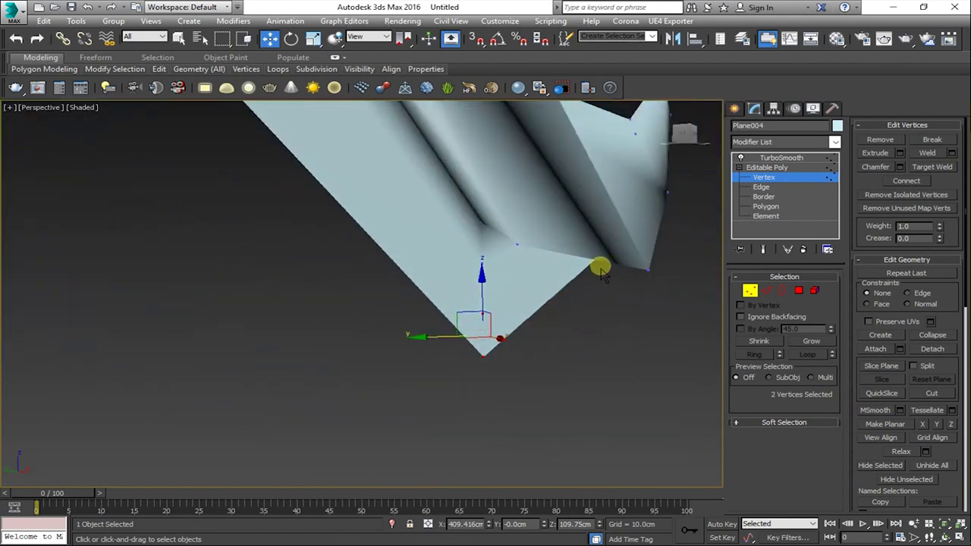
click(618, 379)
alt+middle_drag(618, 377, 619, 389)
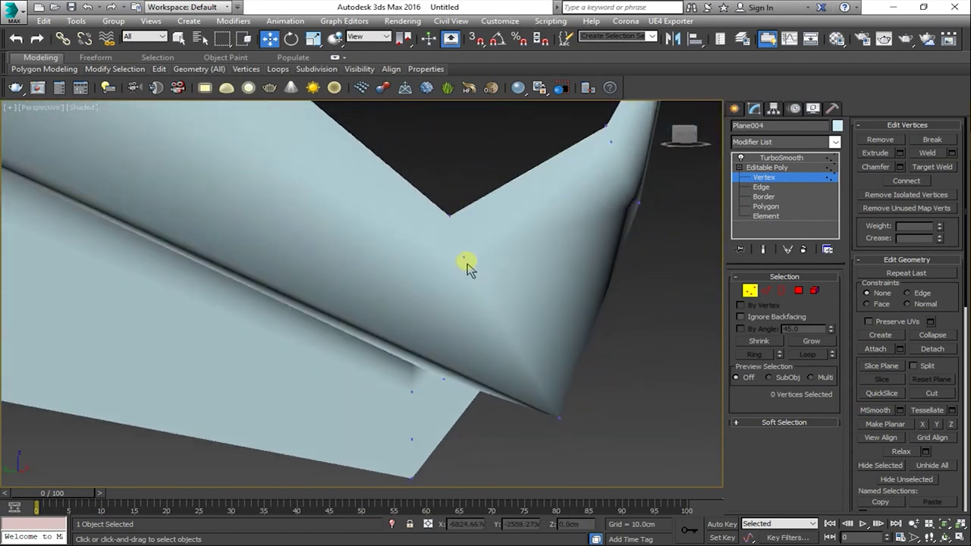
drag(473, 277, 467, 260)
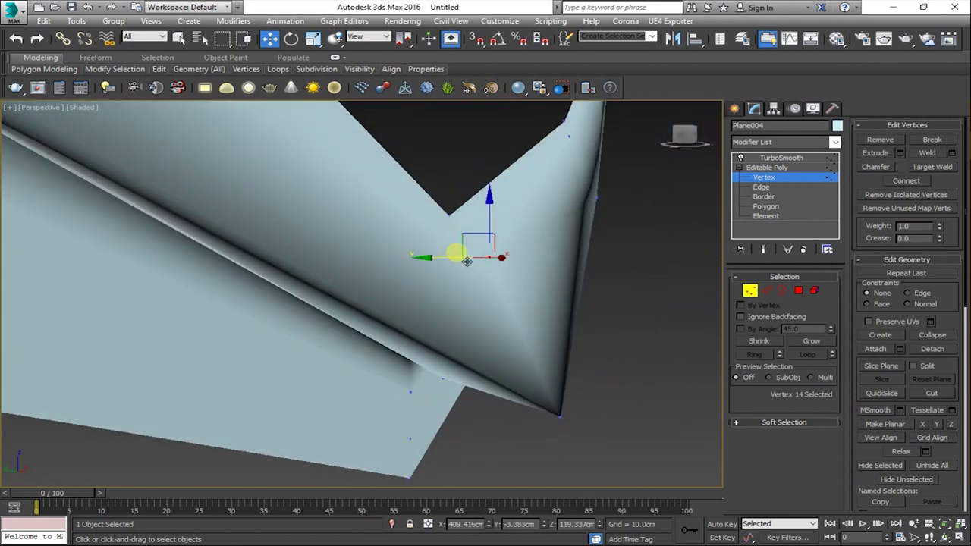
alt+middle_drag(466, 260, 521, 293)
key(F4)
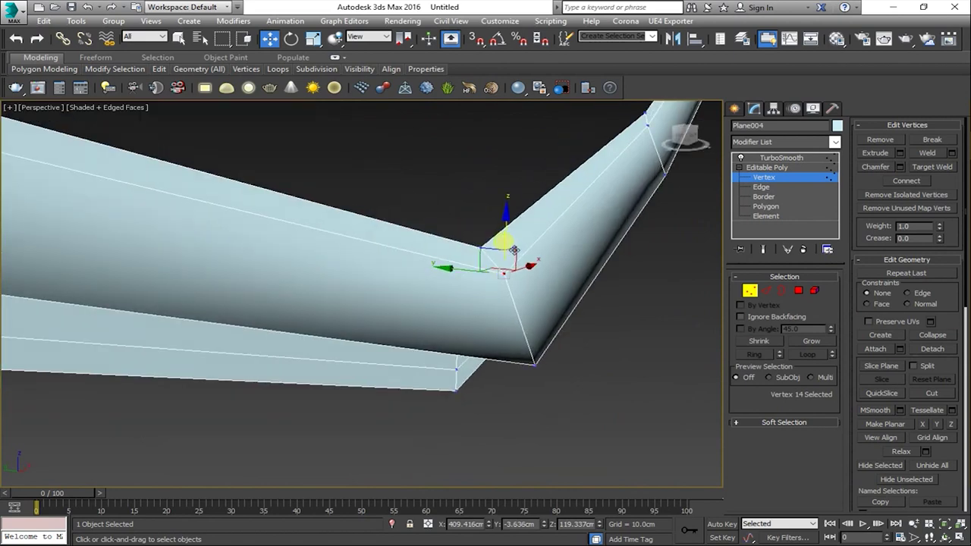
click(778, 179)
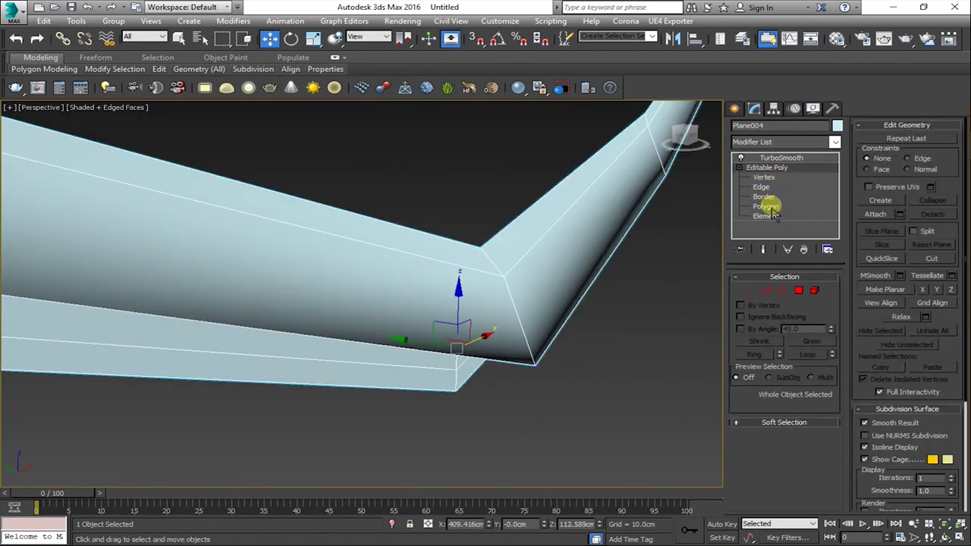
Delete the TurboSmooth modifier from Plane004.
key(l)
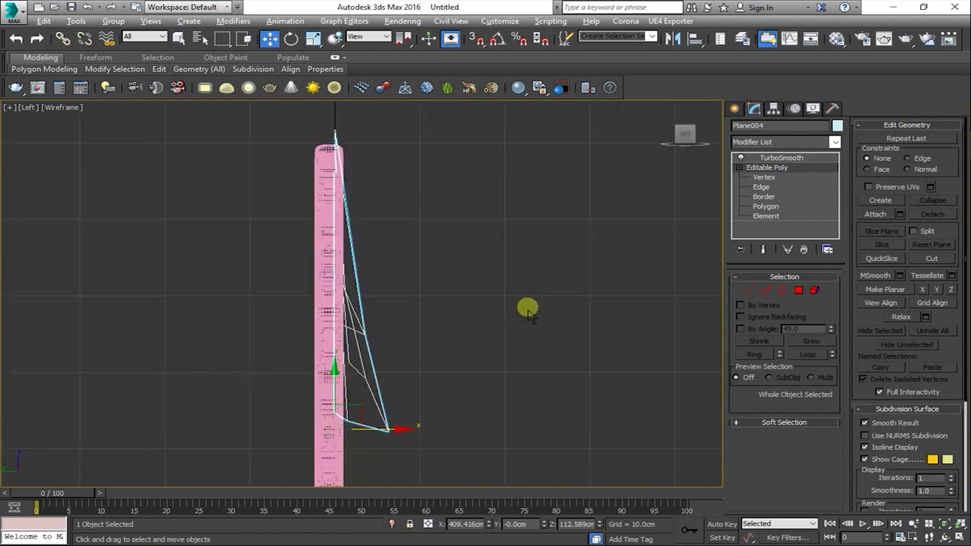
click(789, 158)
click(803, 249)
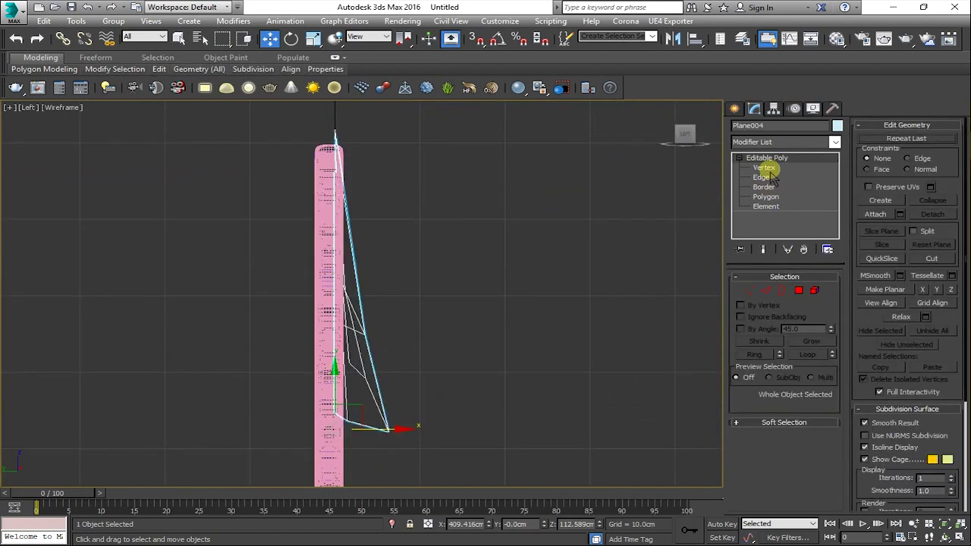
Shift-drag Plane004 downward in Perspective to start a Plane005 instance copy.
key(alt+w)
key(alt+w)
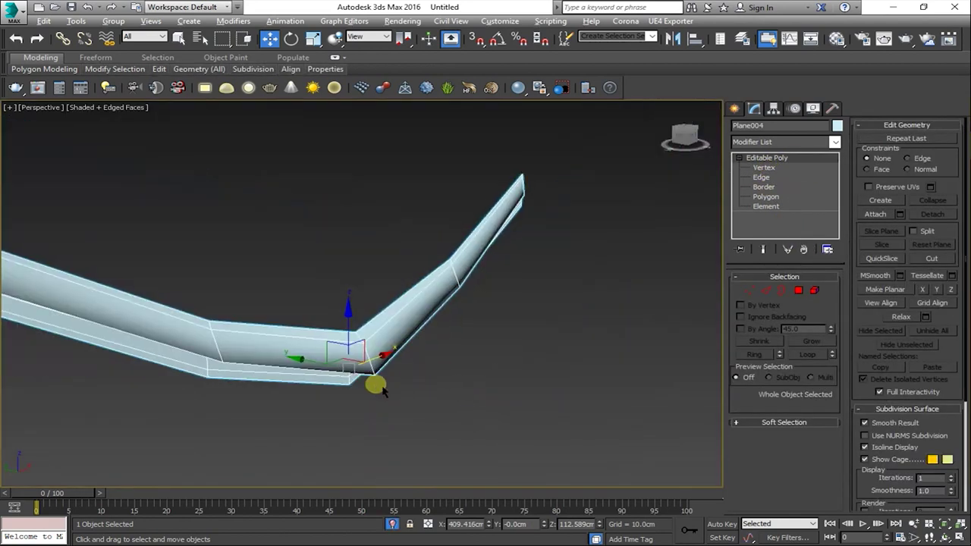
scroll(395, 380, down, 2)
scroll(421, 380, down, 1)
shift+drag(416, 346, 410, 424)
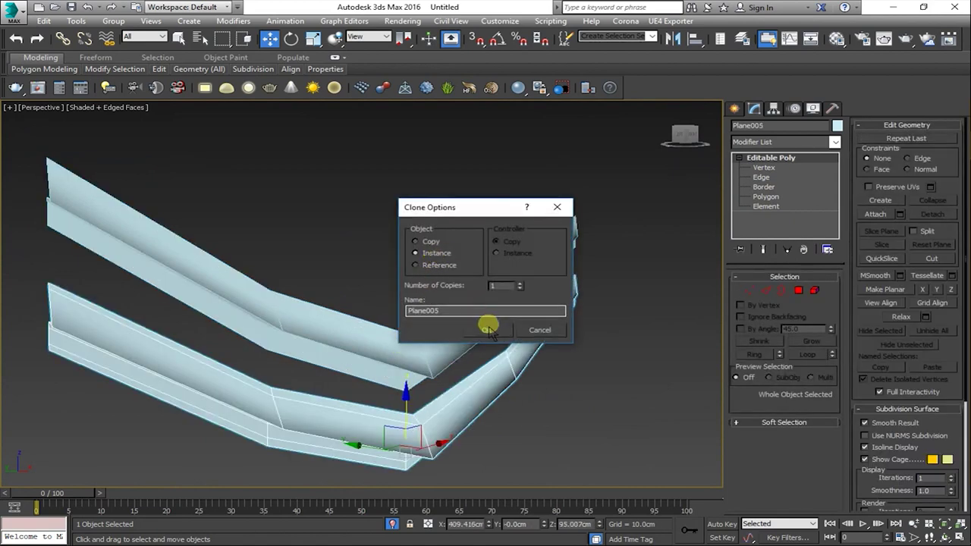
Confirm the Plane005 instance and move it into position above the original strip.
click(488, 328)
key(s)
drag(414, 424, 416, 406)
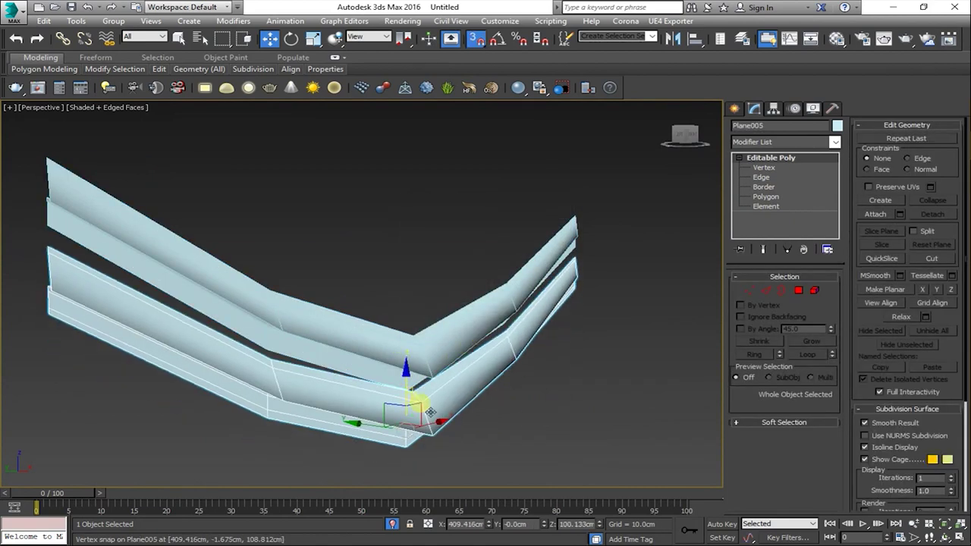
mouse_move(429, 412)
alt+middle_down()
mouse_move(379, 421)
mouse_move(295, 408)
mouse_move(280, 420)
mouse_move(228, 421)
mouse_move(317, 444)
alt+middle_up()
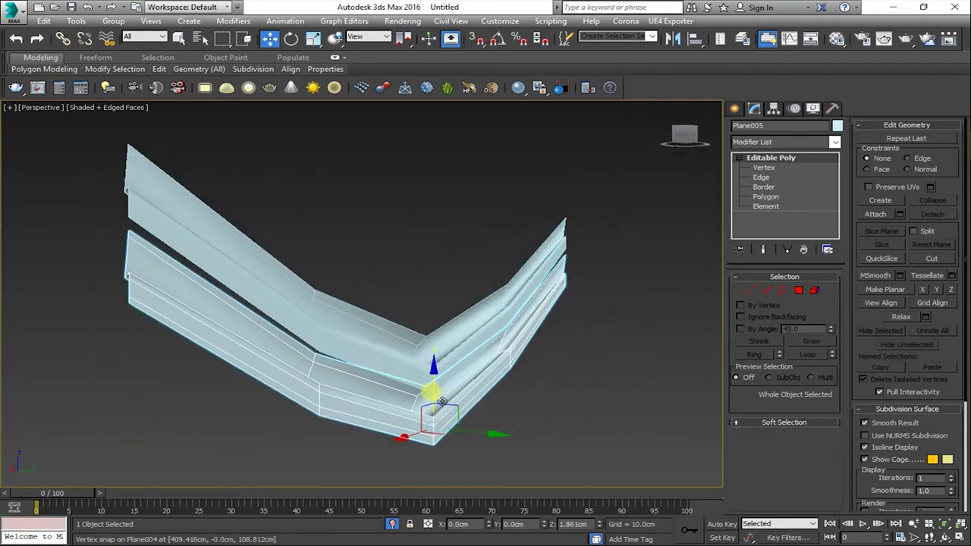
drag(444, 404, 444, 271)
mouse_move(444, 271)
alt+middle_down()
mouse_move(340, 326)
mouse_move(228, 332)
mouse_move(418, 331)
alt+middle_up()
With vertex snapping on, seat Plane005 flush against Plane004 and select both strips in the Left view.
key(s)
drag(424, 340, 426, 340)
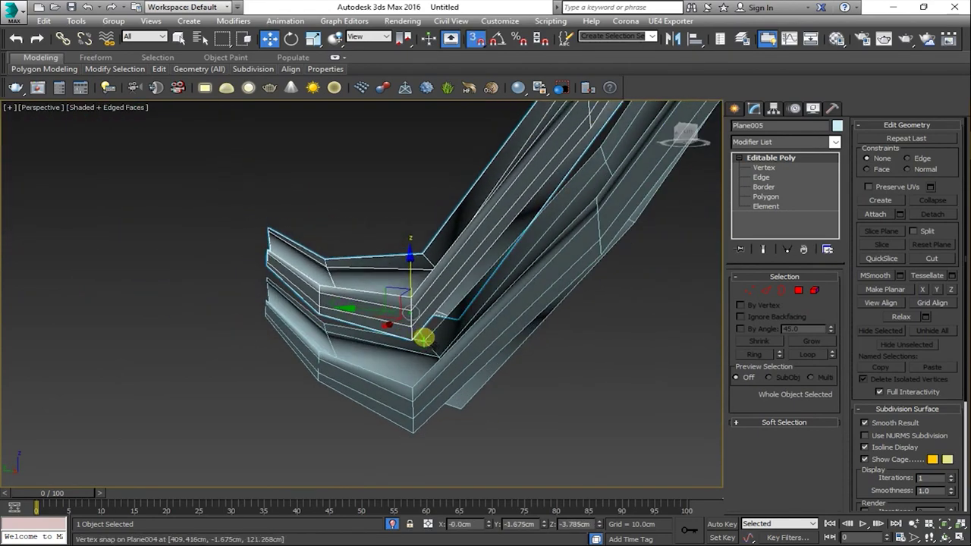
mouse_move(444, 370)
alt+middle_down()
mouse_move(412, 371)
mouse_move(407, 410)
mouse_move(402, 401)
mouse_move(418, 406)
mouse_move(403, 404)
alt+middle_up()
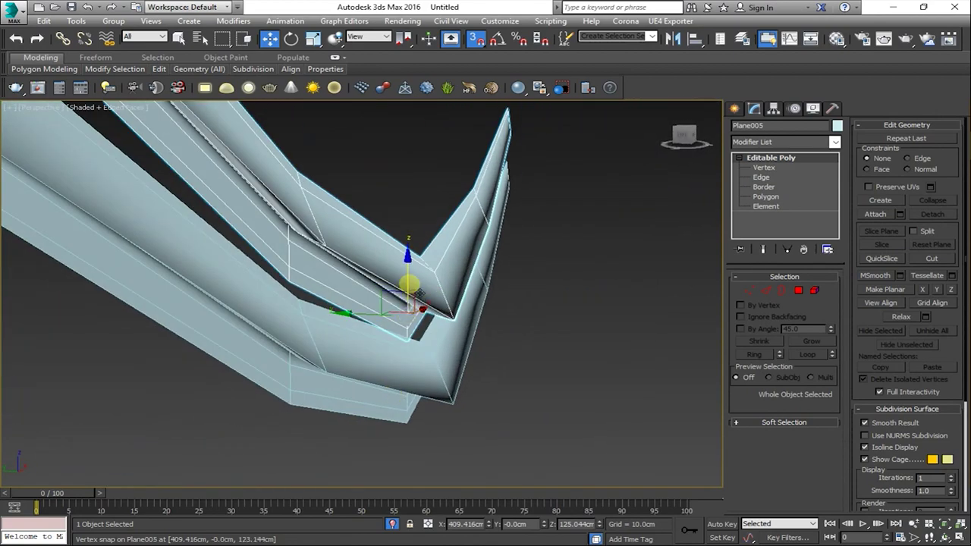
drag(418, 295, 416, 303)
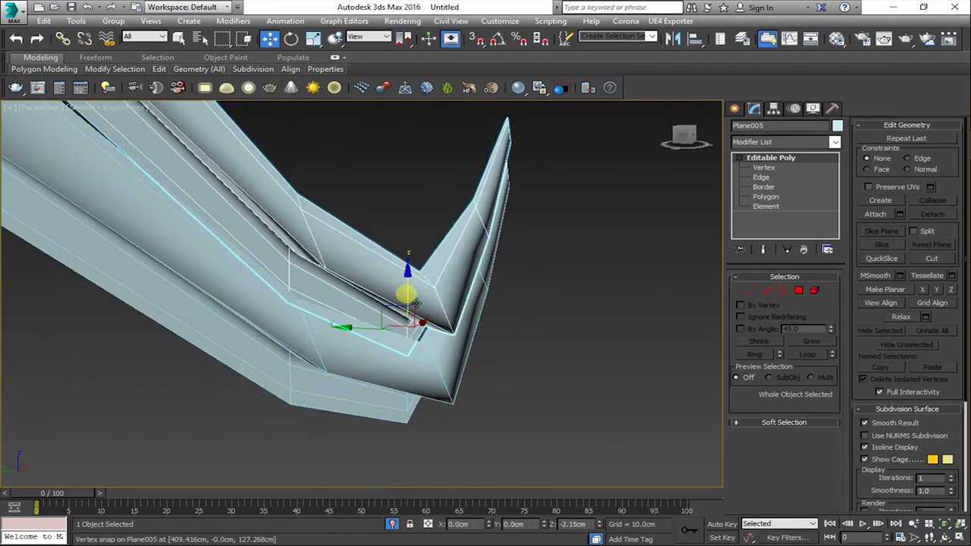
alt+middle_drag(488, 354, 402, 347)
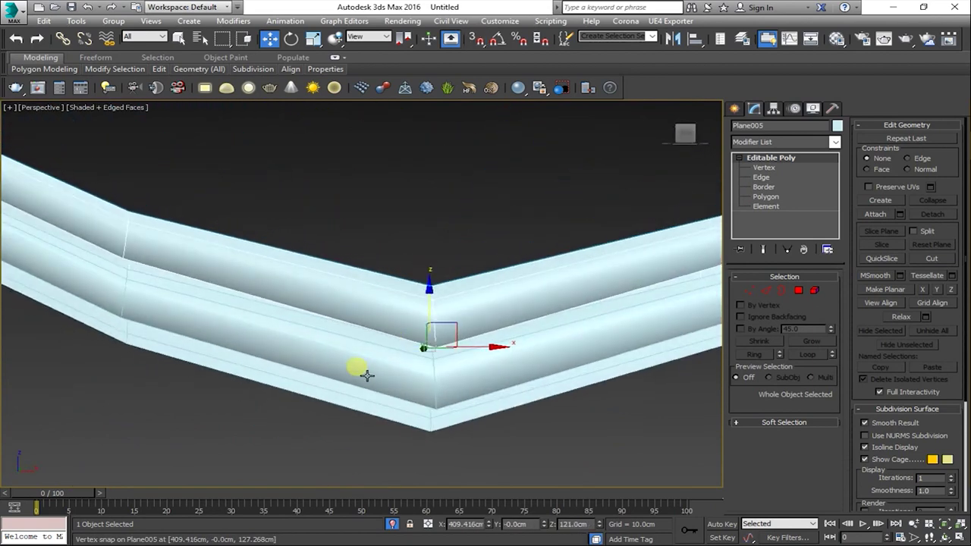
key(alt+w)
ctrl+click(341, 427)
key(alt+w)
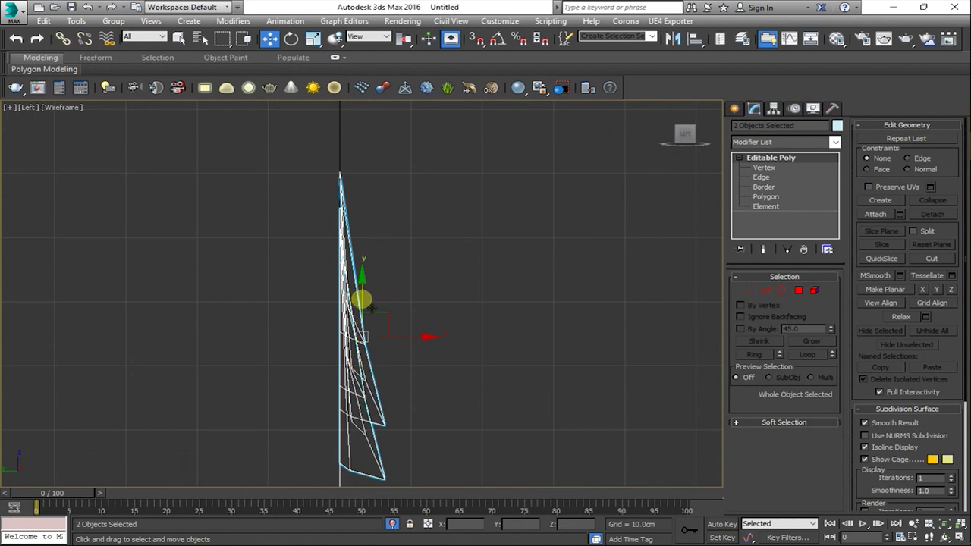
Shift-drag the two strips upward in the Left view and confirm an Instance copy as Plane006.
shift+drag(372, 307, 373, 120)
shift+drag(374, 164, 374, 135)
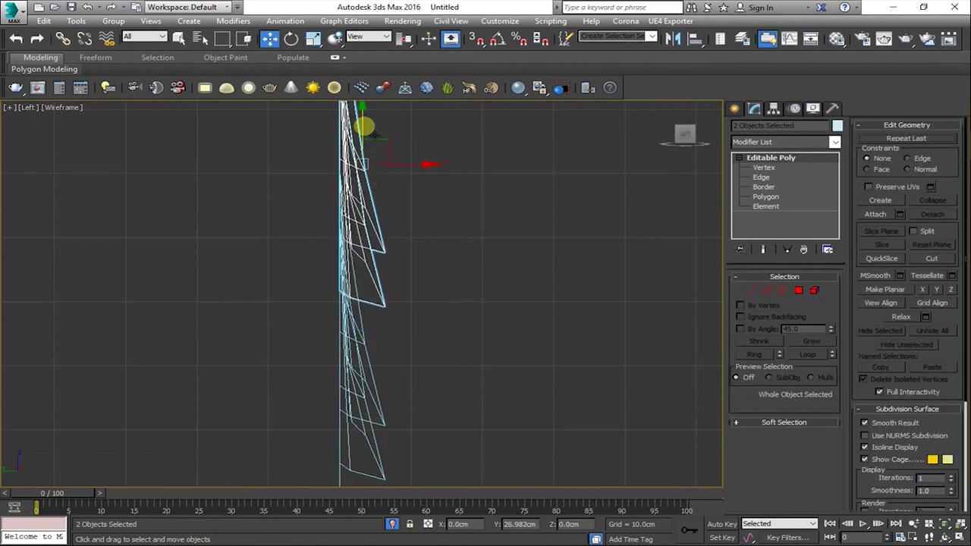
shift+drag(365, 182, 365, 183)
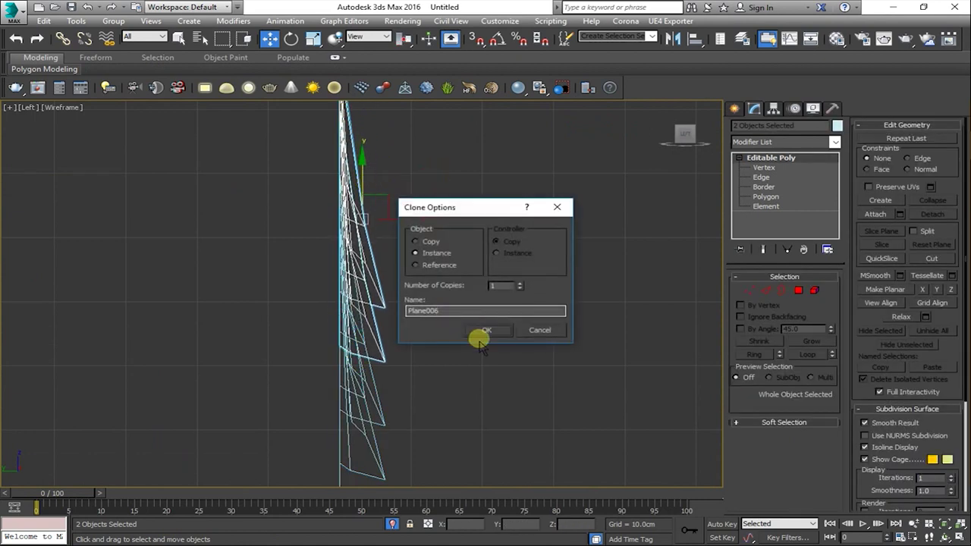
click(491, 330)
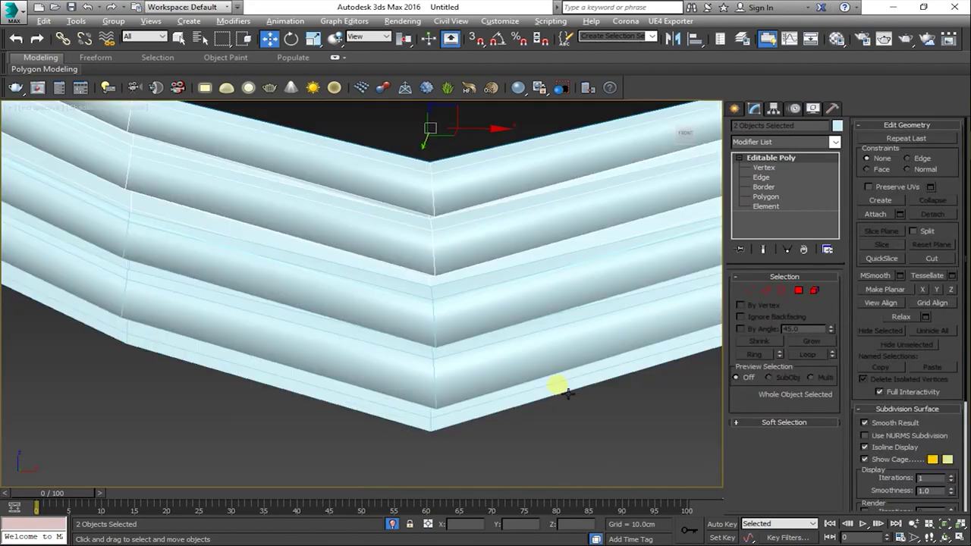
Orbit to a frontal view of the four stacked strips and select Plane006.
mouse_move(377, 346)
alt+middle_down()
mouse_move(385, 362)
mouse_move(521, 333)
mouse_move(538, 392)
mouse_move(480, 381)
mouse_move(433, 347)
alt+middle_up()
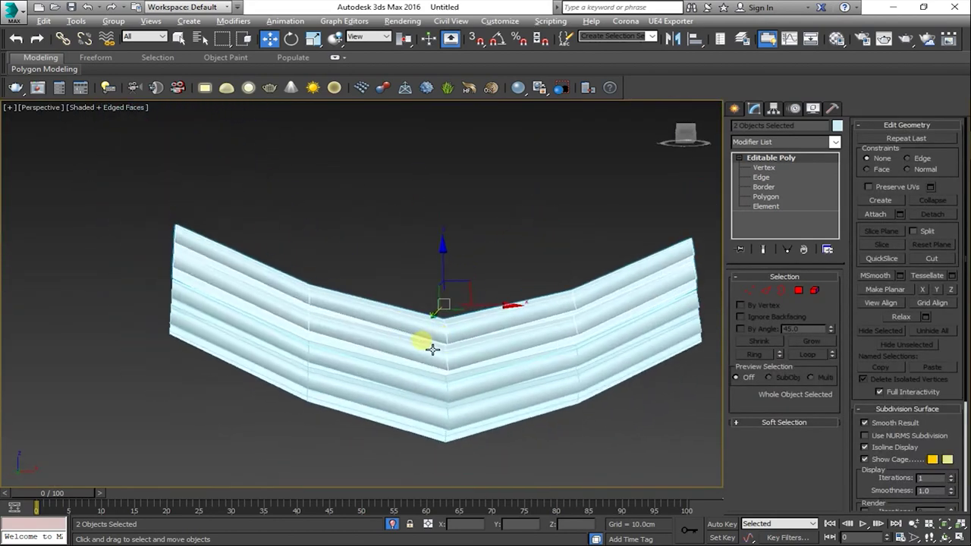
click(523, 250)
mouse_move(523, 250)
alt+middle_down()
mouse_move(462, 342)
mouse_move(429, 357)
alt+middle_up()
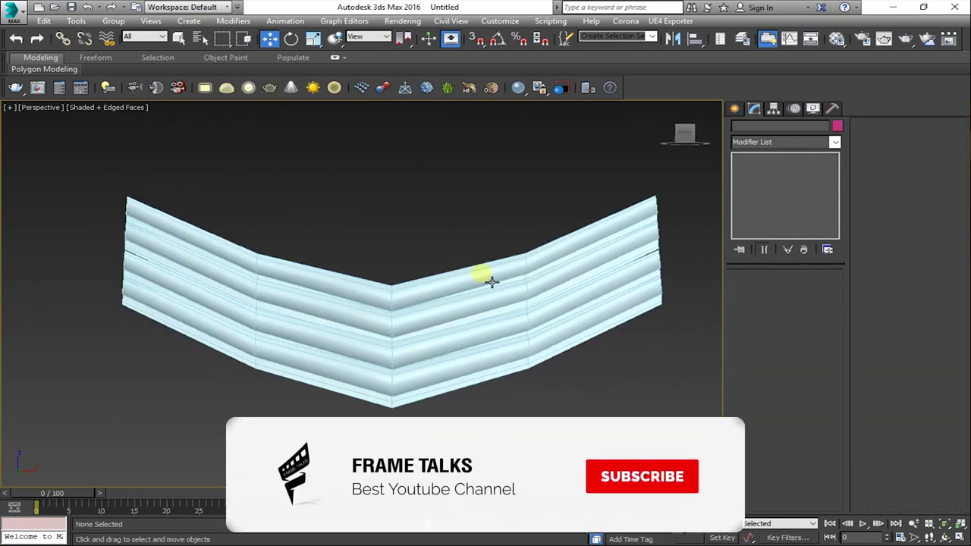
drag(410, 322, 412, 321)
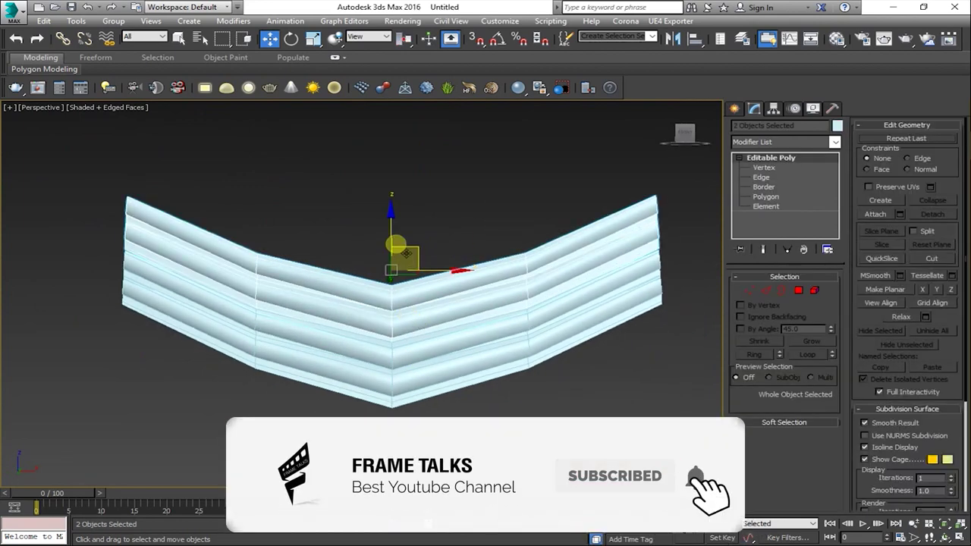
click(485, 282)
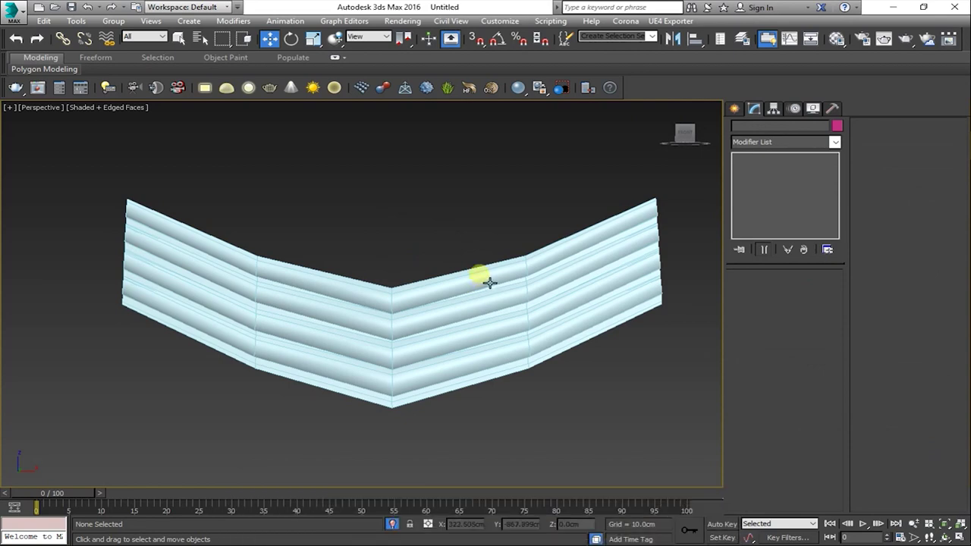
drag(365, 411, 366, 411)
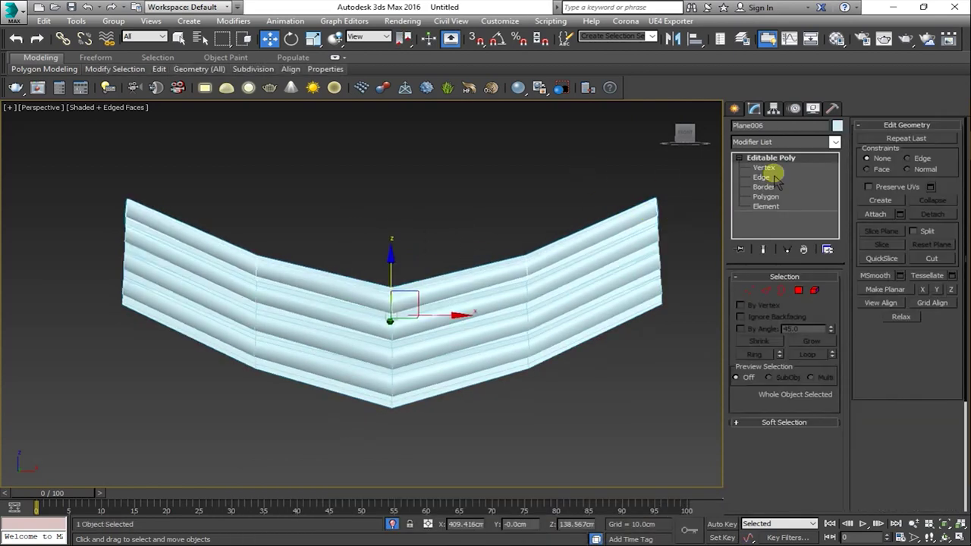
Add TurboSmooth to Plane006, raise its iterations, and view the panel shaded without edge lines.
click(796, 143)
key(t)
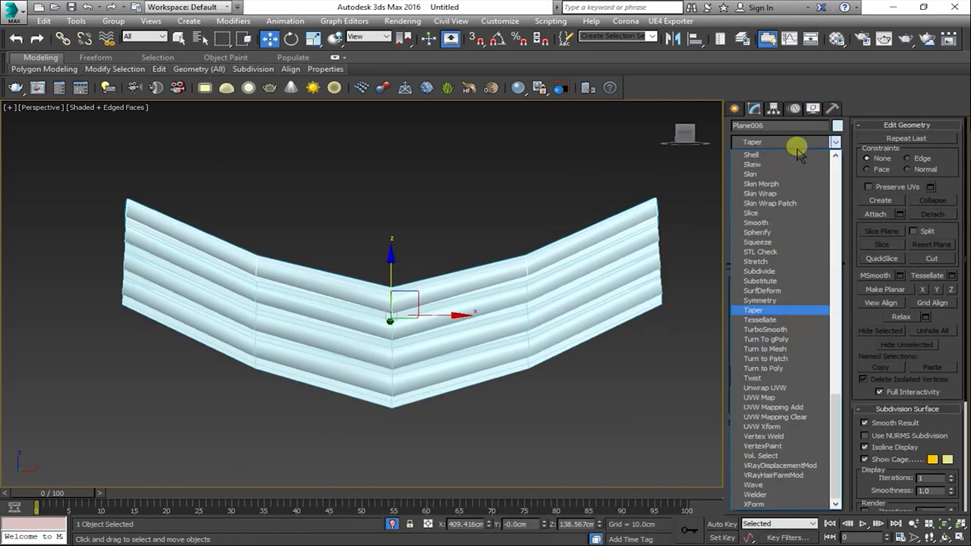
key(Return)
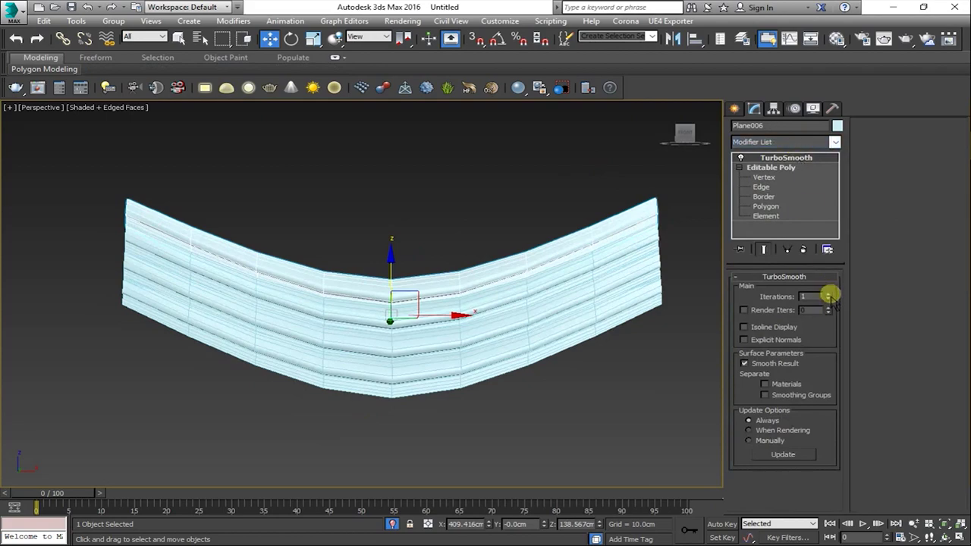
click(829, 294)
click(472, 177)
key(F4)
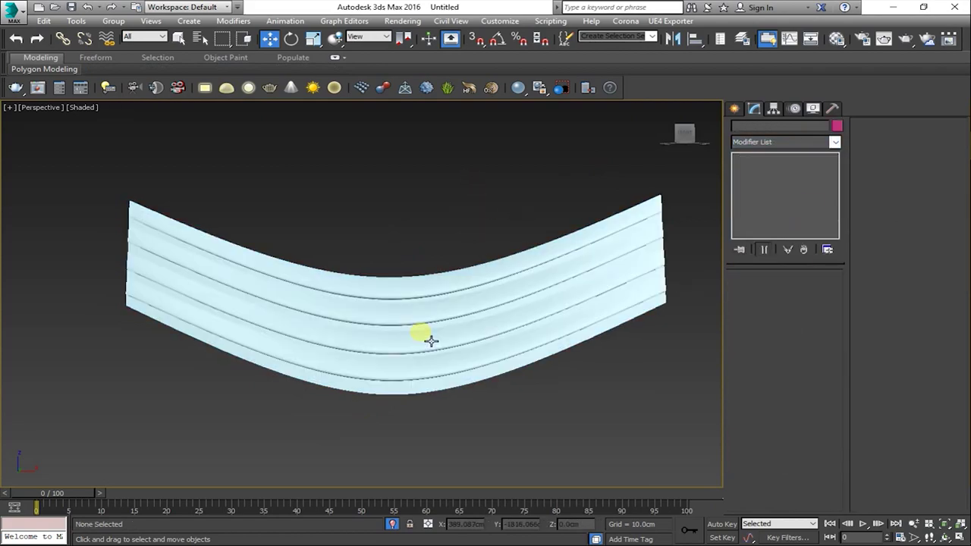
scroll(431, 341, up, 4)
mouse_move(423, 351)
alt+middle_down()
mouse_move(448, 326)
mouse_move(512, 343)
mouse_move(451, 374)
alt+middle_up()
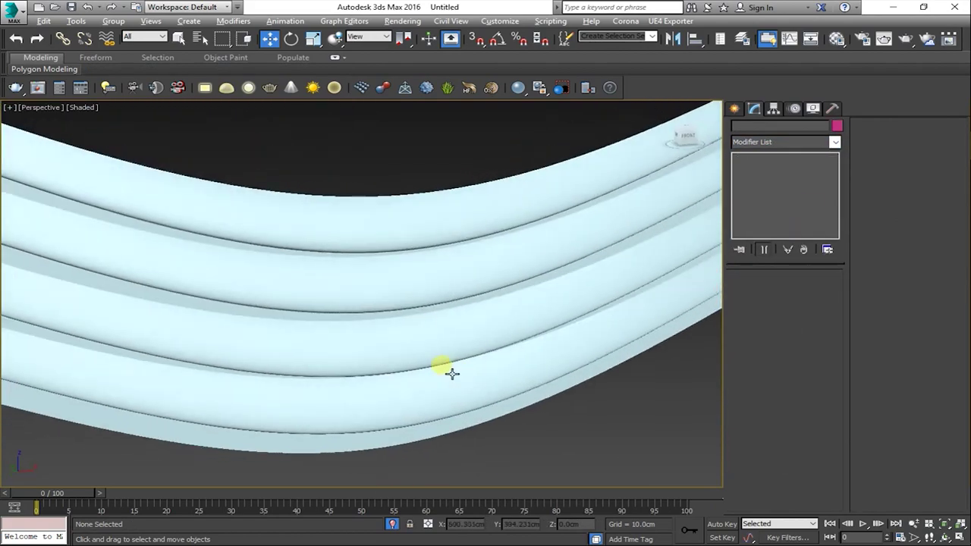
scroll(452, 373, down, 4)
mouse_move(401, 353)
alt+middle_down()
mouse_move(332, 351)
mouse_move(434, 358)
mouse_move(364, 302)
alt+middle_up()
scroll(434, 357, down, 5)
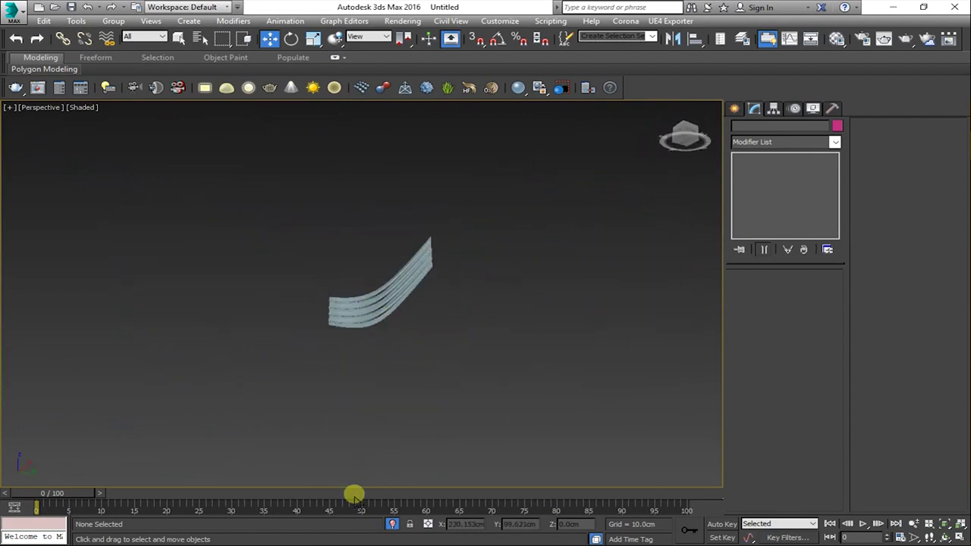
Frame the lattice panels and curved panel together and orbit around the curved panel.
alt+middle_drag(403, 369, 321, 346)
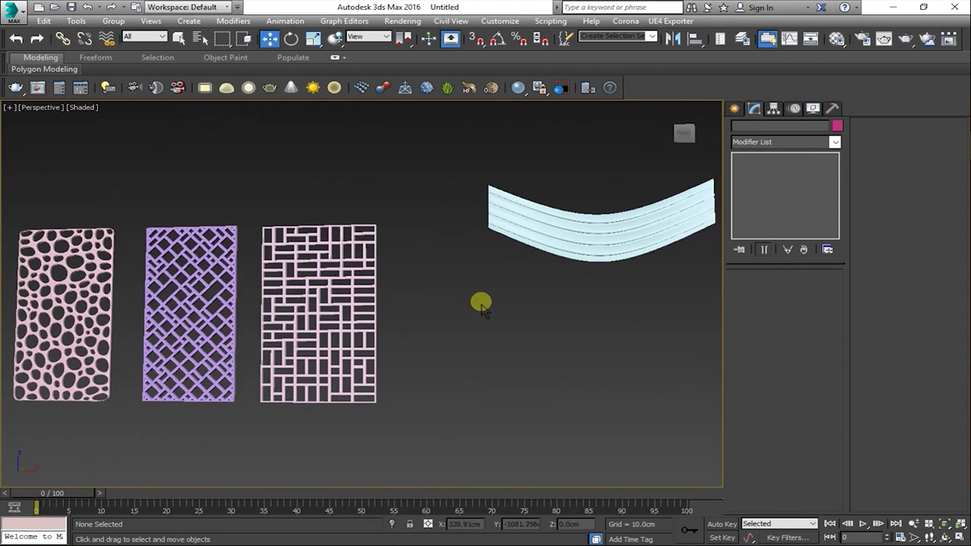
middle_drag(478, 299, 377, 300)
drag(463, 181, 597, 339)
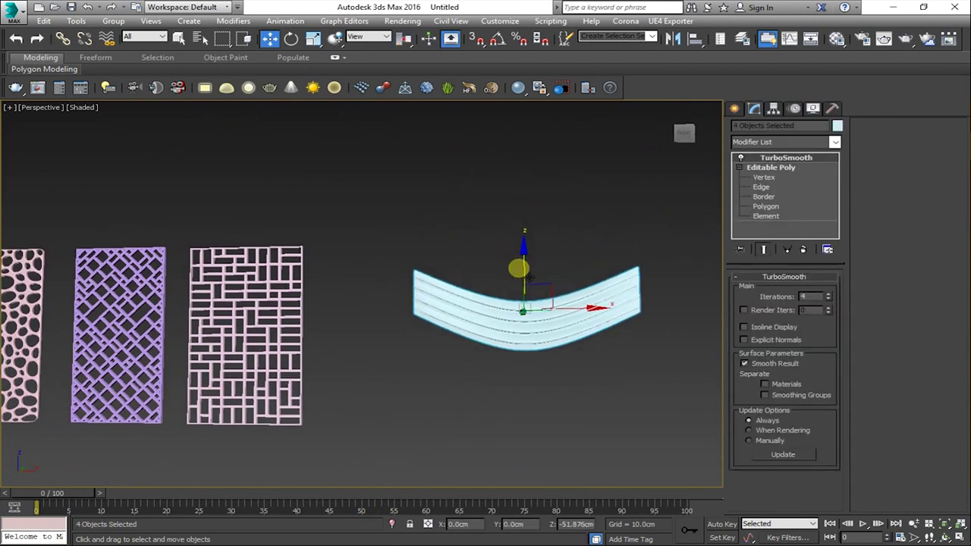
alt+middle_drag(524, 204, 501, 277)
key(r)
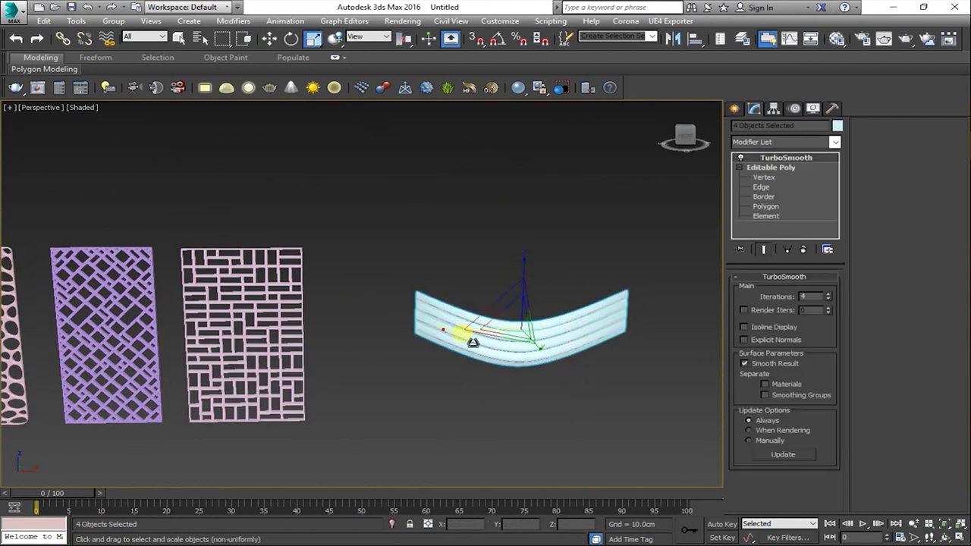
click(553, 362)
scroll(523, 343, up, 3)
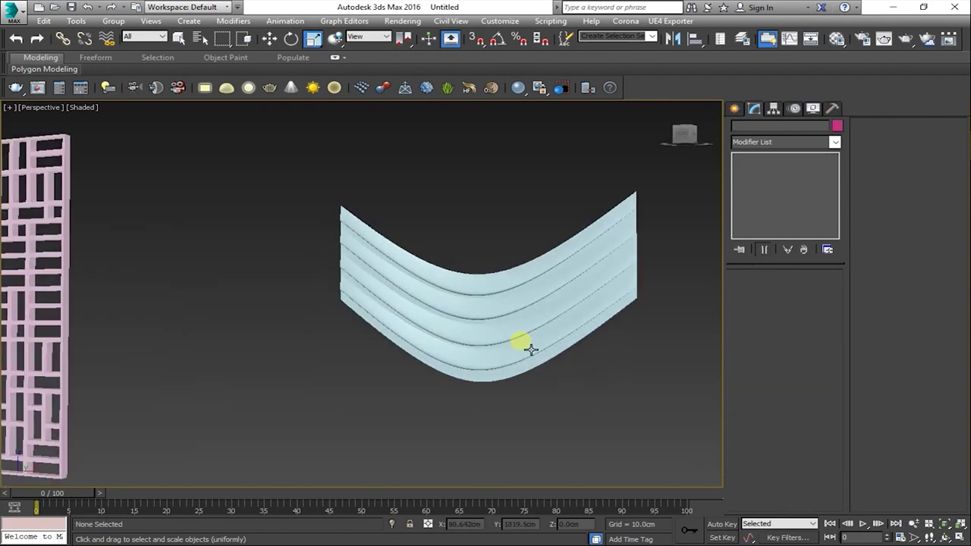
scroll(512, 331, up, 3)
scroll(493, 325, up, 2)
mouse_move(493, 324)
alt+middle_down()
mouse_move(298, 421)
mouse_move(341, 432)
mouse_move(358, 395)
mouse_move(334, 385)
mouse_move(346, 378)
mouse_move(471, 405)
mouse_move(430, 382)
mouse_move(615, 320)
mouse_move(504, 336)
mouse_move(505, 325)
mouse_move(562, 364)
mouse_move(384, 357)
mouse_move(461, 311)
alt+middle_up()
scroll(430, 382, down, 2)
scroll(456, 354, down, 3)
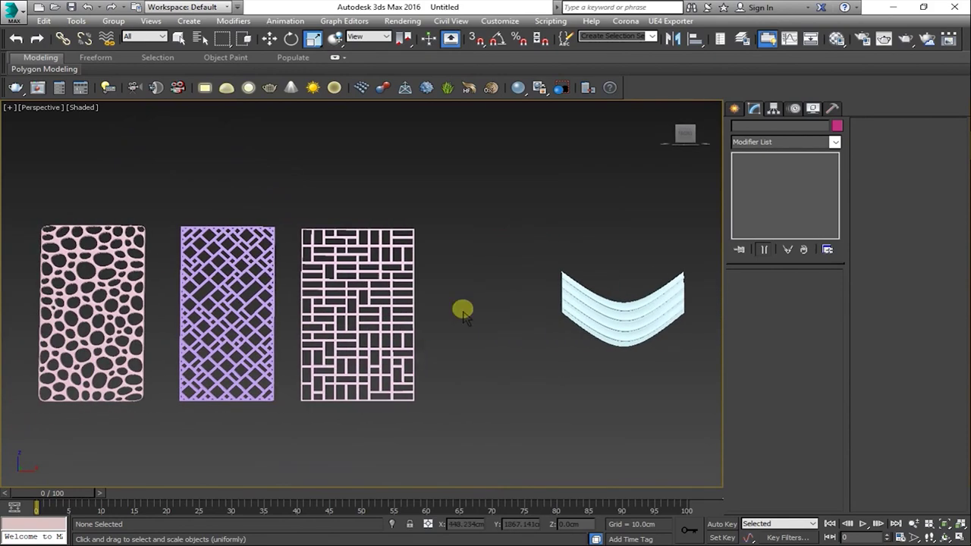
Move the curved grooved panel left along X beside the three lattice panels.
click(601, 324)
drag(687, 312, 568, 311)
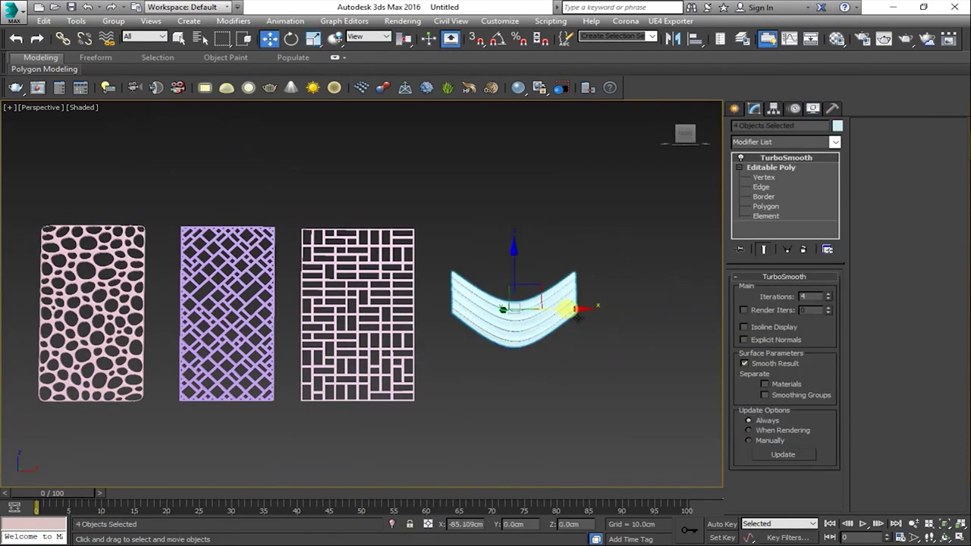
middle_drag(568, 310, 590, 384)
click(596, 391)
alt+middle_drag(531, 397, 624, 397)
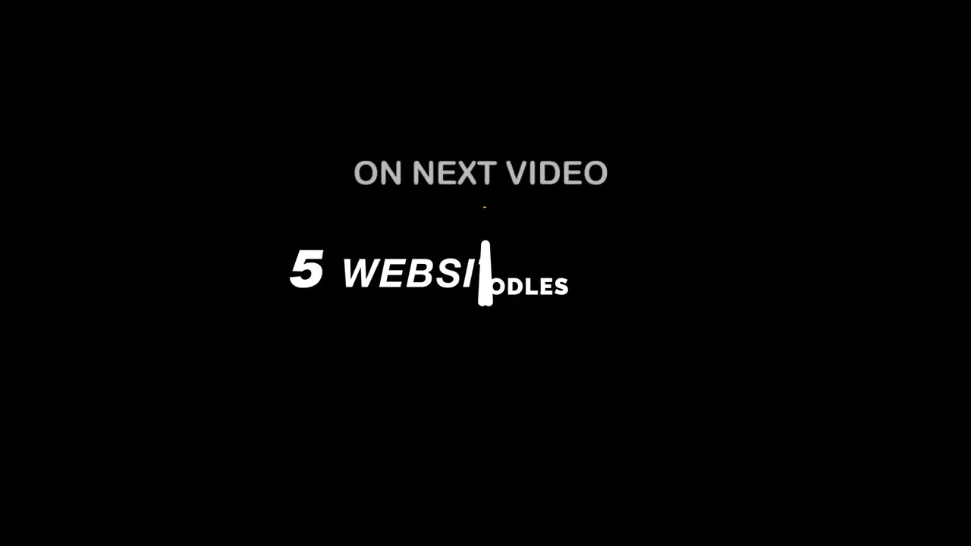